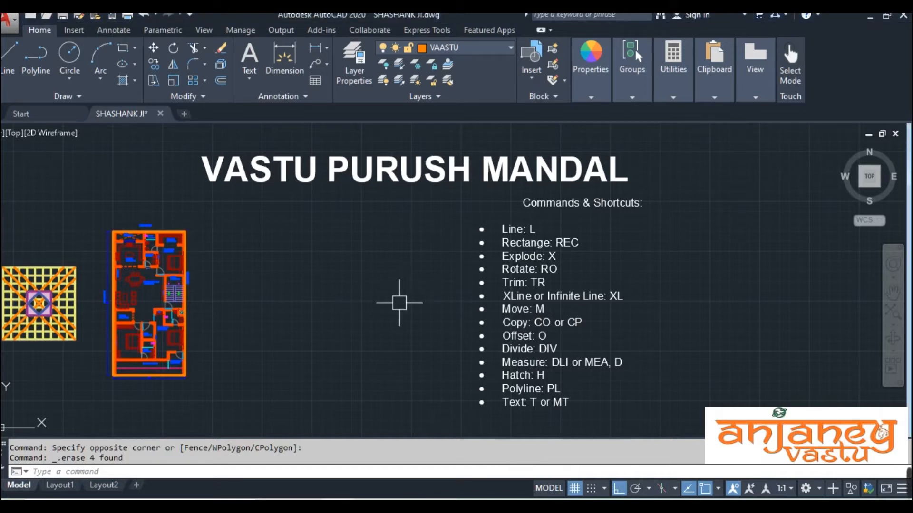
- With Ortho on, draw an open chain of four horizontal and vertical lines between the floor plan and the command list
text(l)
key(Return)
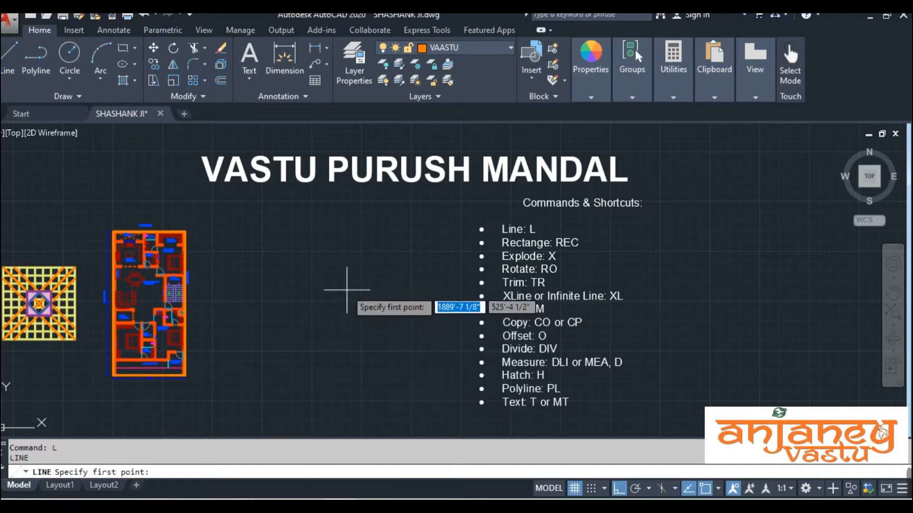
click(342, 301)
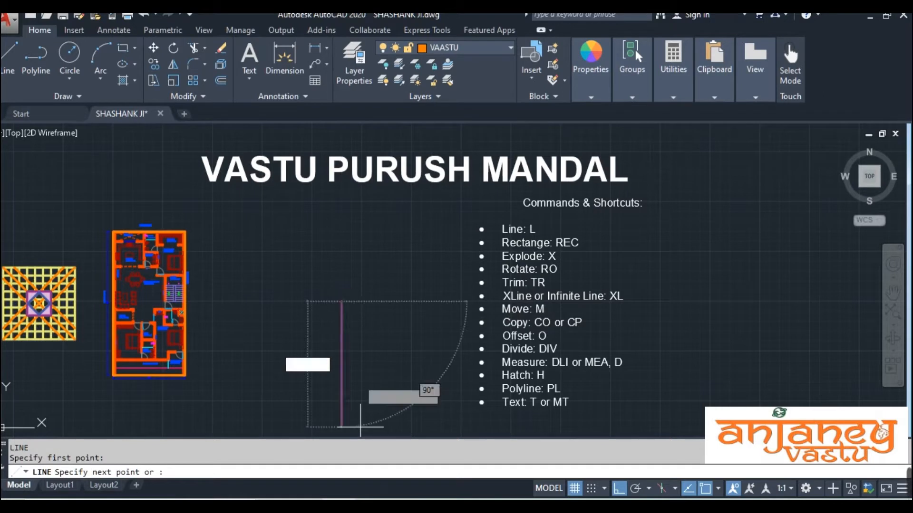
click(246, 318)
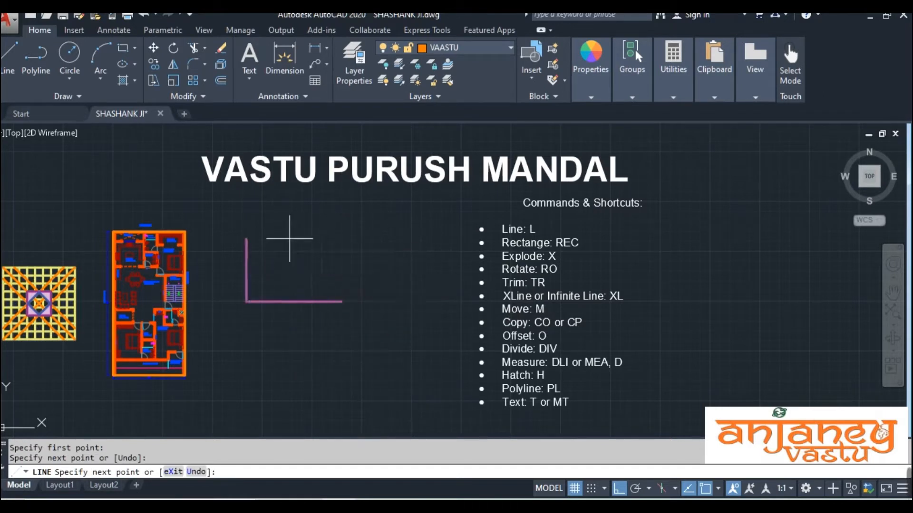
click(290, 239)
click(402, 239)
click(398, 367)
key(Escape)
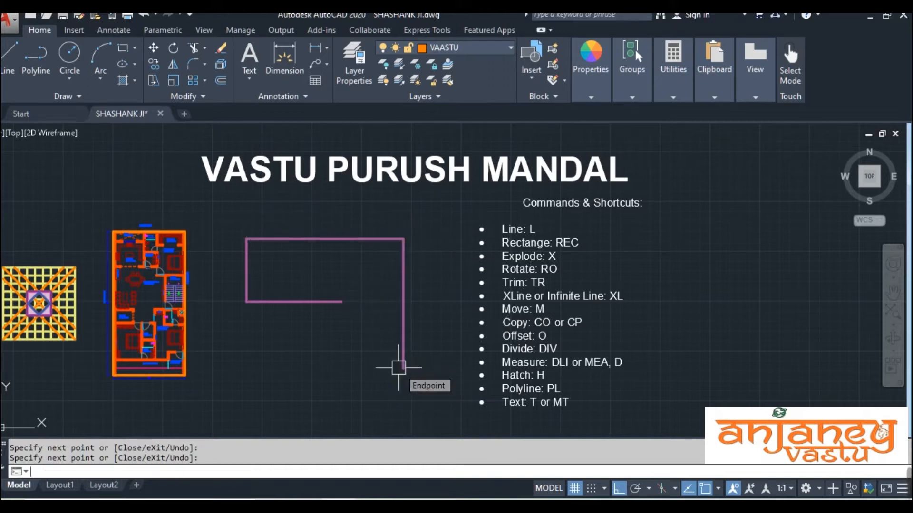
- Turn Ortho off and draw four connected slanted lines starting from the midpoint of the chain's lower horizontal line
click(621, 490)
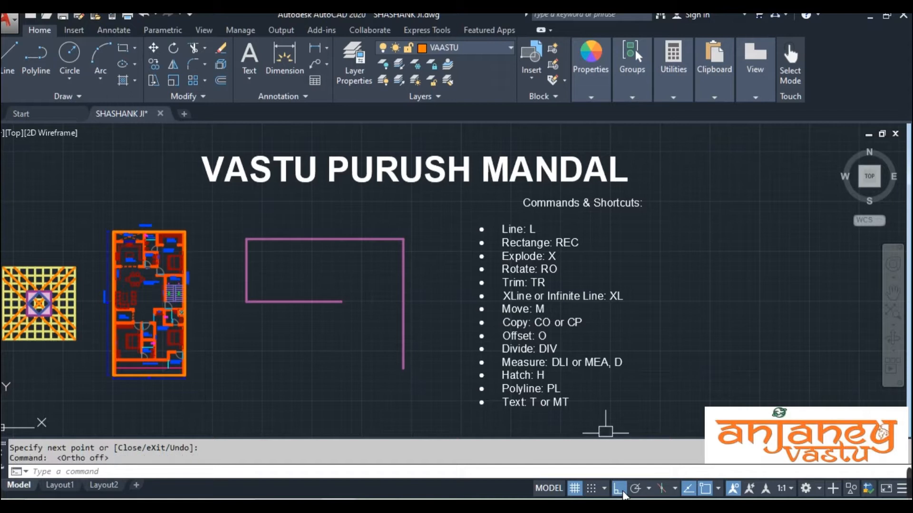
text(l)
key(Return)
click(295, 302)
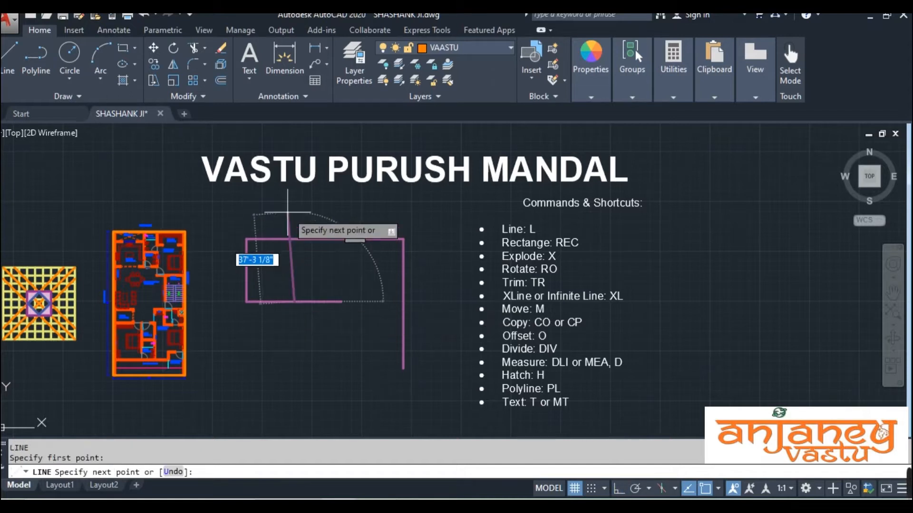
click(202, 181)
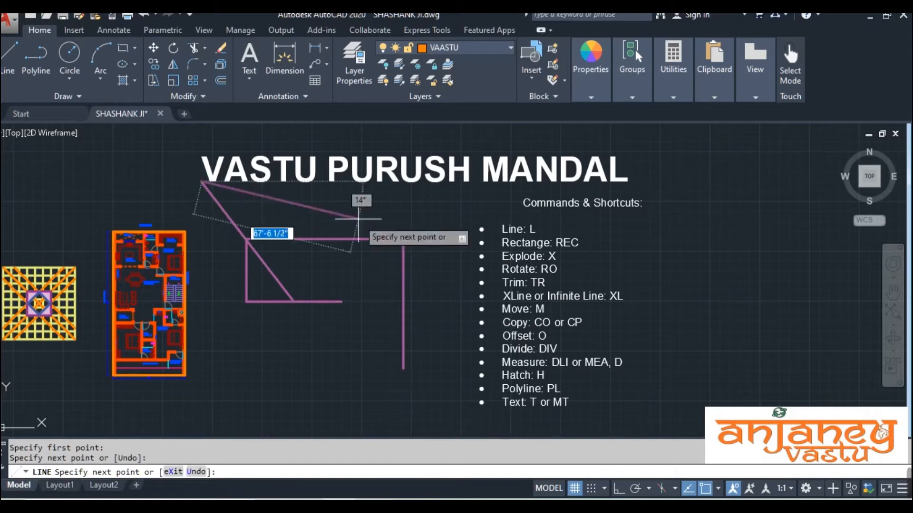
click(358, 218)
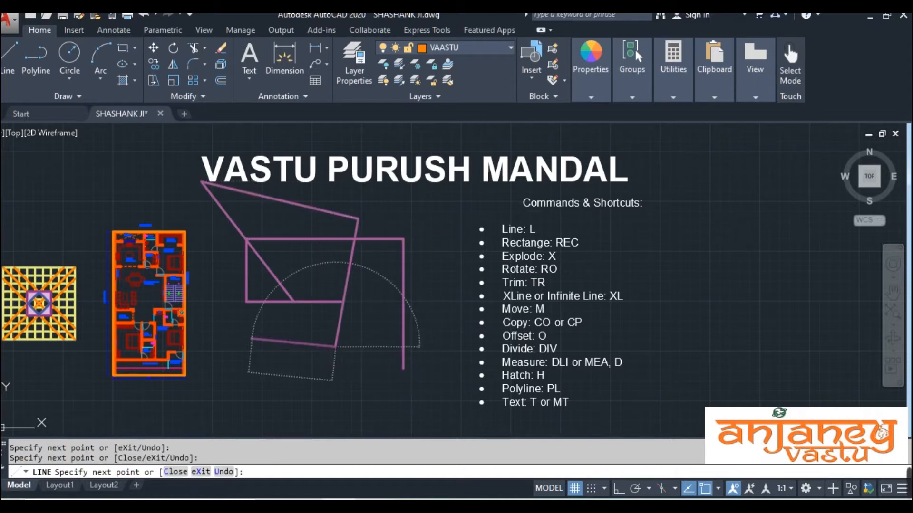
click(335, 347)
click(252, 339)
key(Escape)
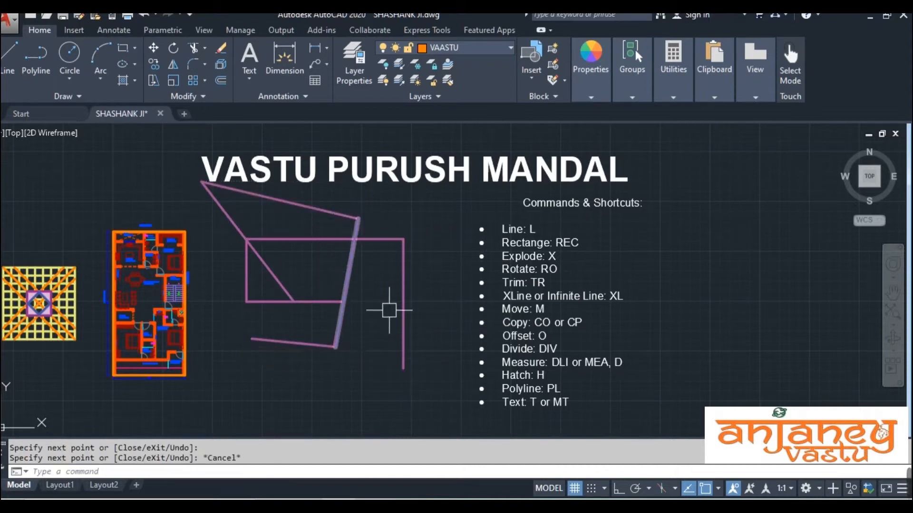
- Try to move the long vertical line of the chain, turning Ortho on during the move
click(405, 326)
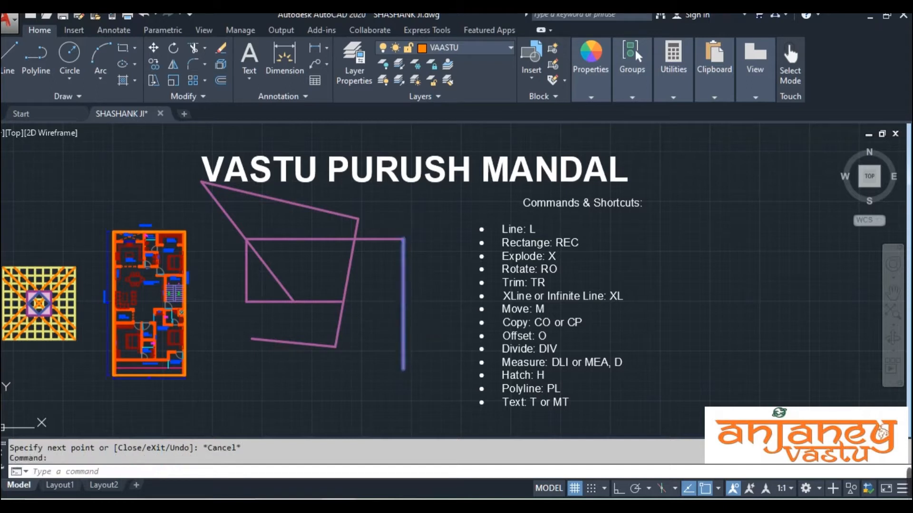
text(m)
key(Return)
click(401, 328)
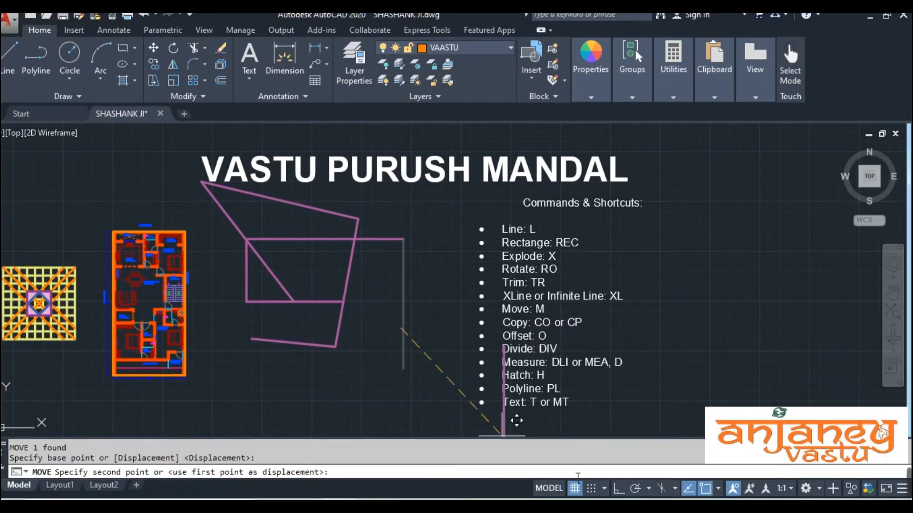
click(618, 489)
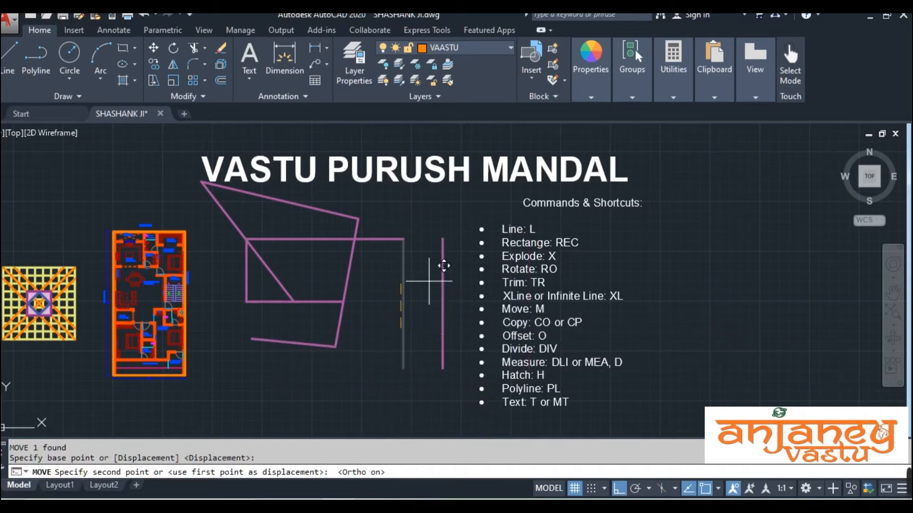
key(Escape)
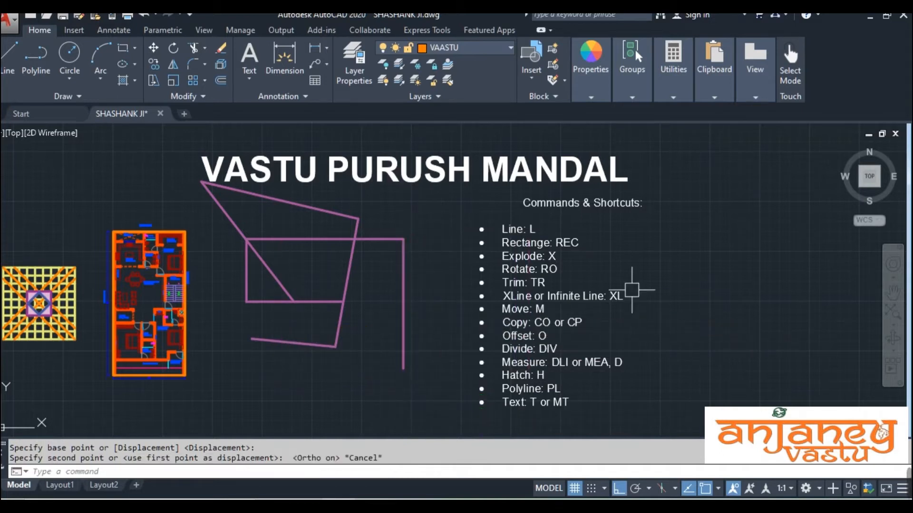
- Turn off the Endpoint object snap
right_click(706, 490)
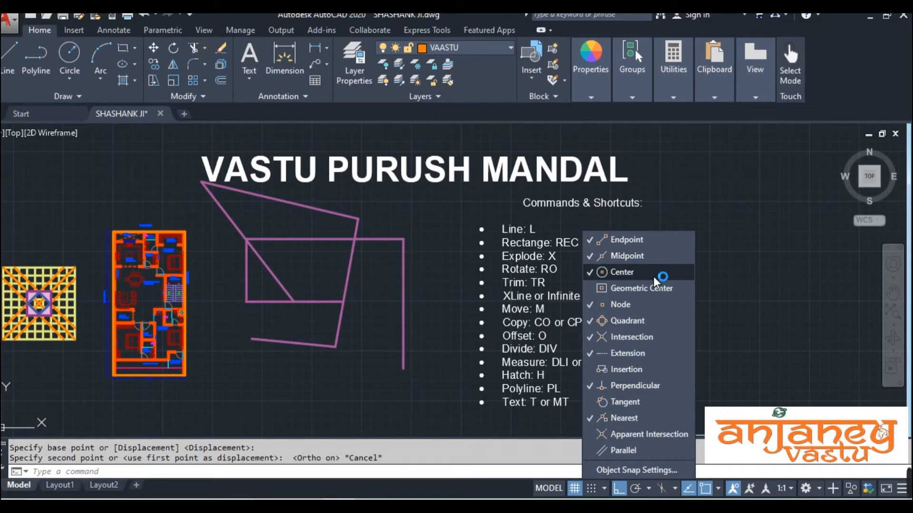
click(643, 238)
click(413, 319)
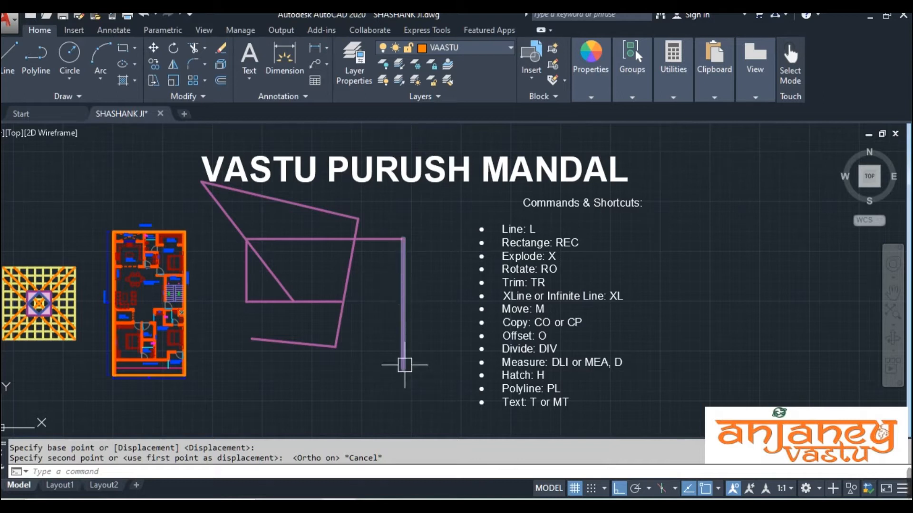
- Try to draw a circle centred near the lower end of the long vertical line without the Endpoint snap
text(c)
key(Return)
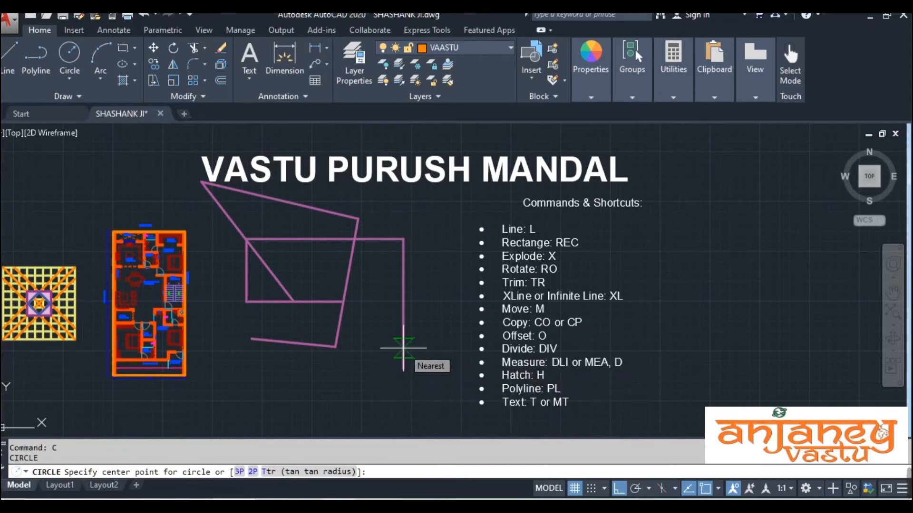
scroll(403, 347, up, 4)
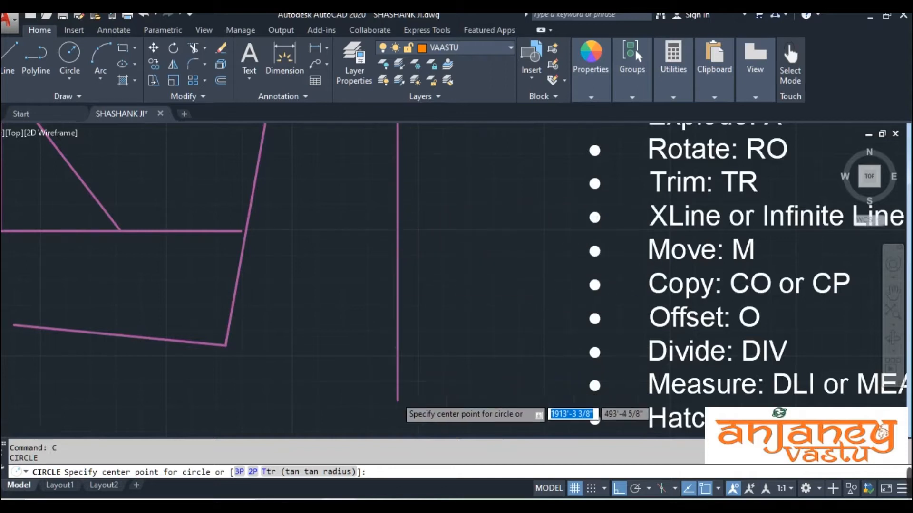
click(392, 408)
scroll(394, 349, up, 5)
scroll(393, 310, down, 5)
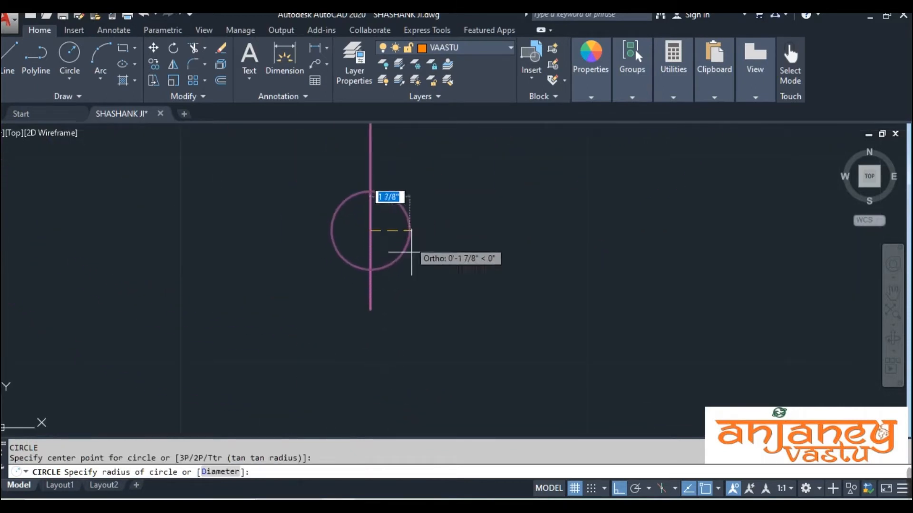
scroll(434, 360, down, 4)
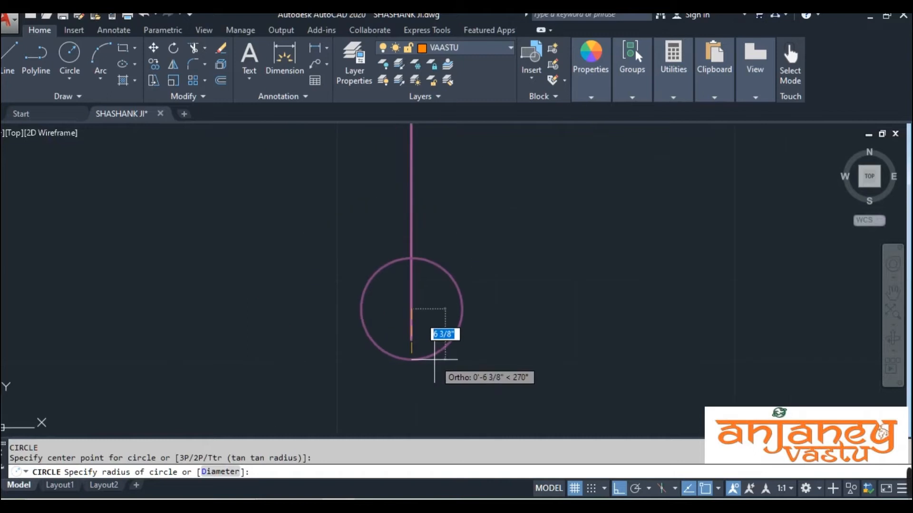
key(Escape)
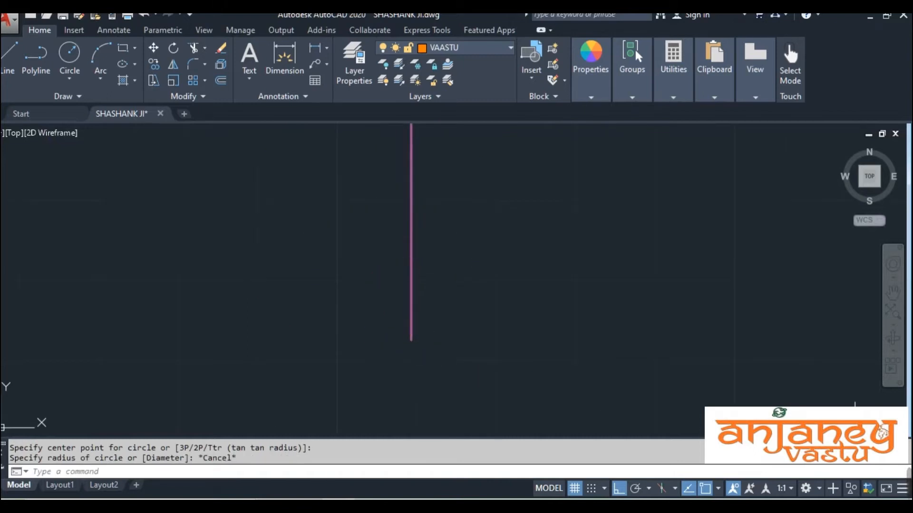
- Turn the Endpoint object snap back on
middle_drag(693, 401, 684, 403)
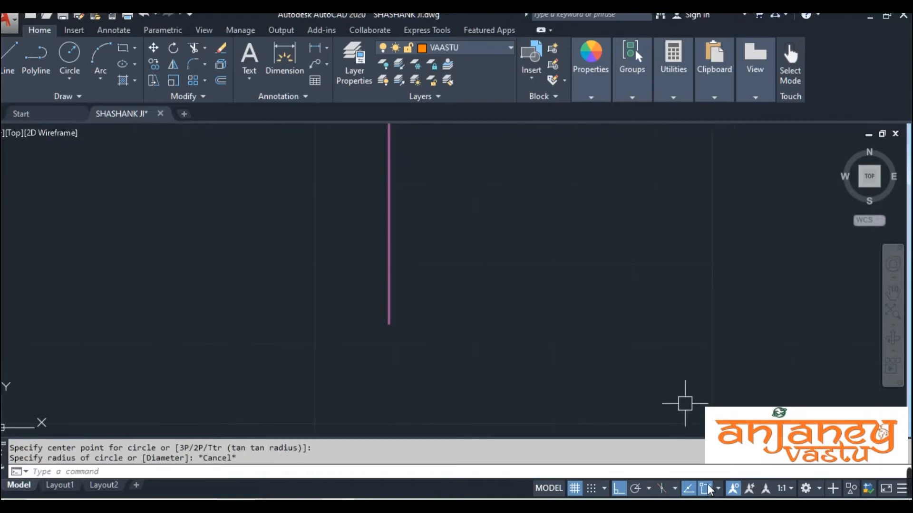
right_click(708, 484)
click(609, 239)
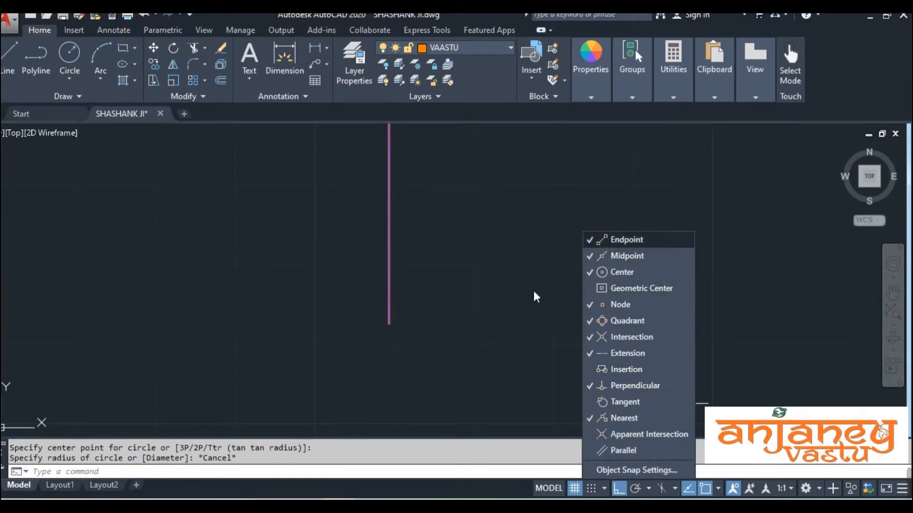
- Draw a circle of about 19'-5 5/8" radius at the long vertical line's lower end and a smaller one at the slanted chain's free end
text(c)
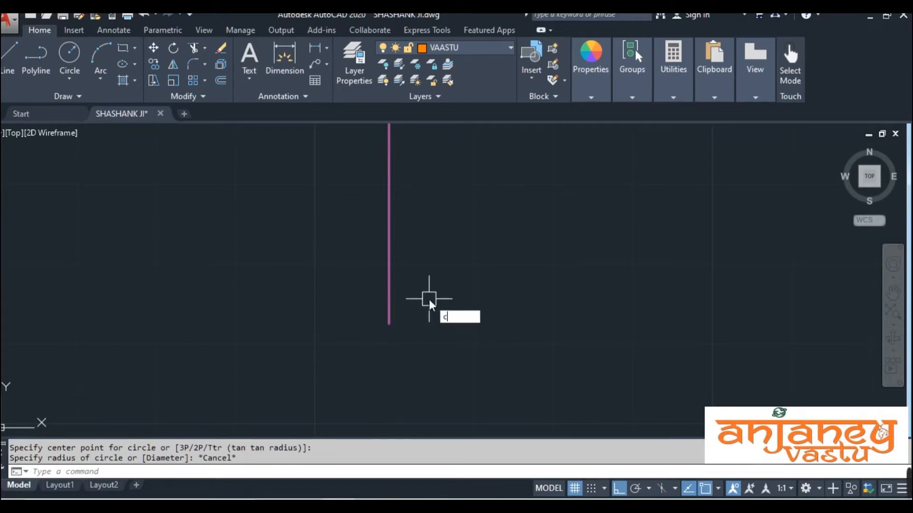
key(Return)
scroll(426, 352, down, 6)
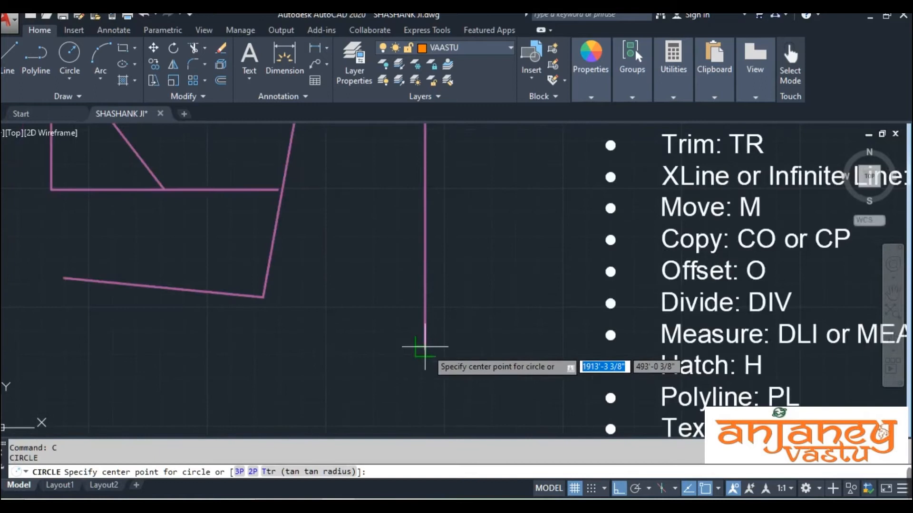
scroll(435, 259, down, 4)
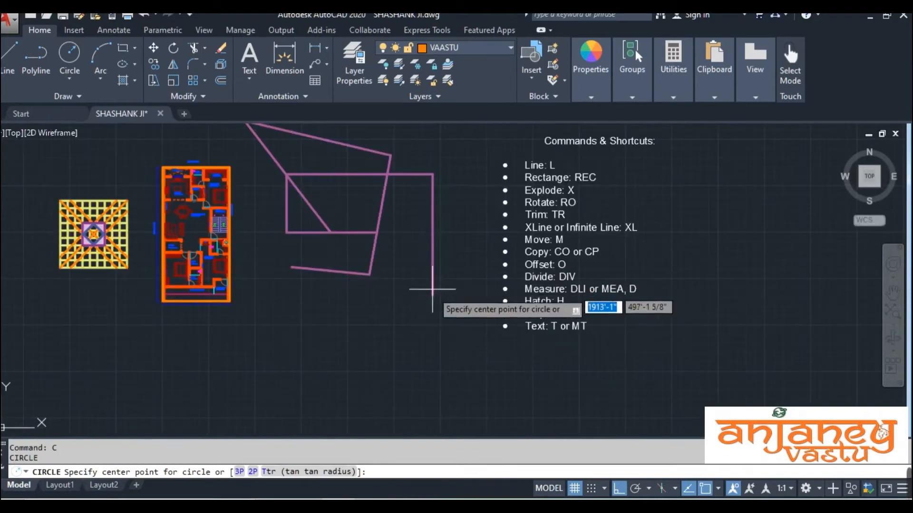
click(432, 295)
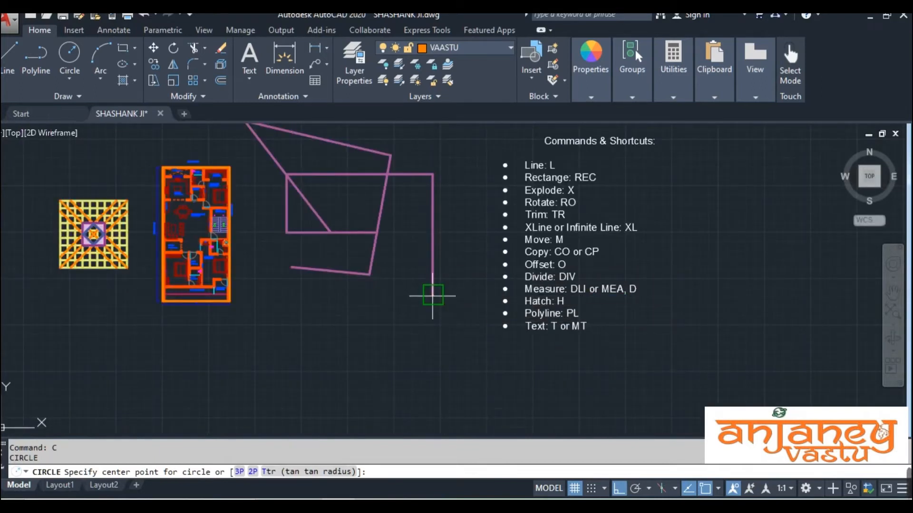
click(473, 310)
key(Return)
click(292, 266)
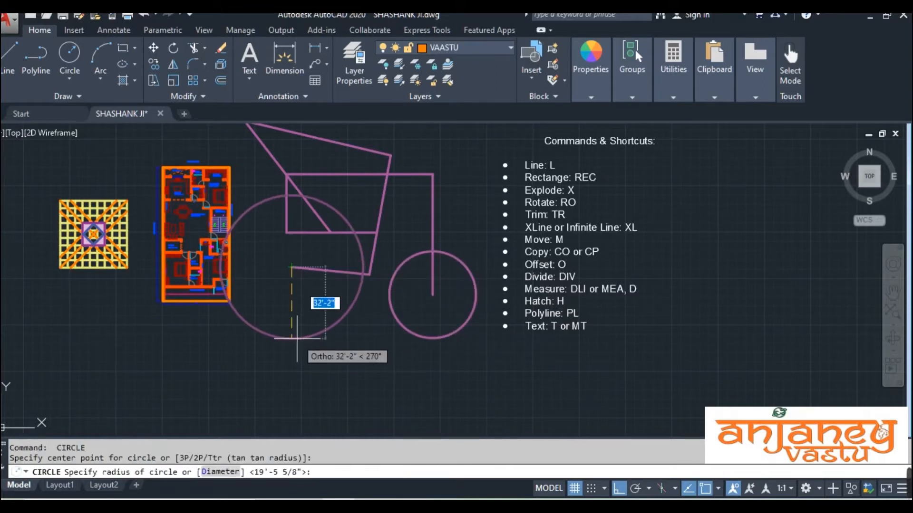
click(293, 290)
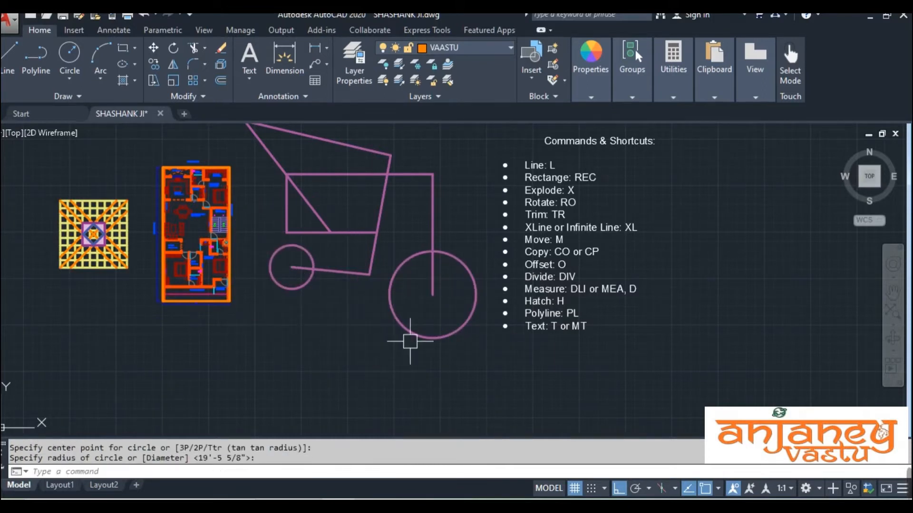
- Review the list of object snap modes and dismiss the Lenovo Smart Voice notification
right_click(710, 489)
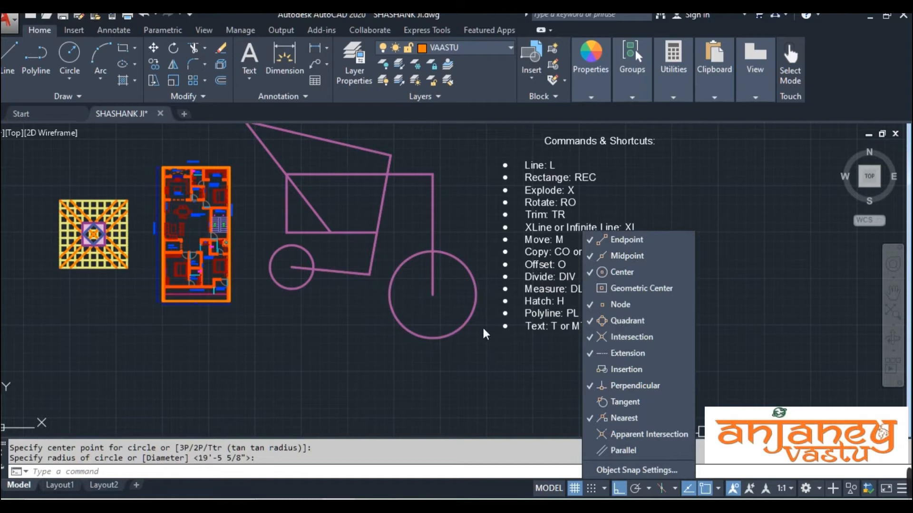
click(434, 366)
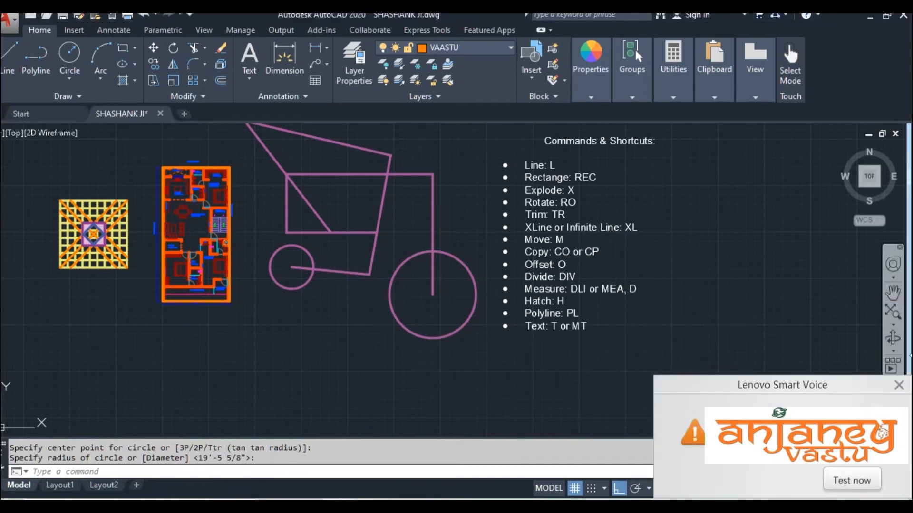
click(899, 386)
- Erase all the practice lines and both circles beside the floor plan
click(451, 363)
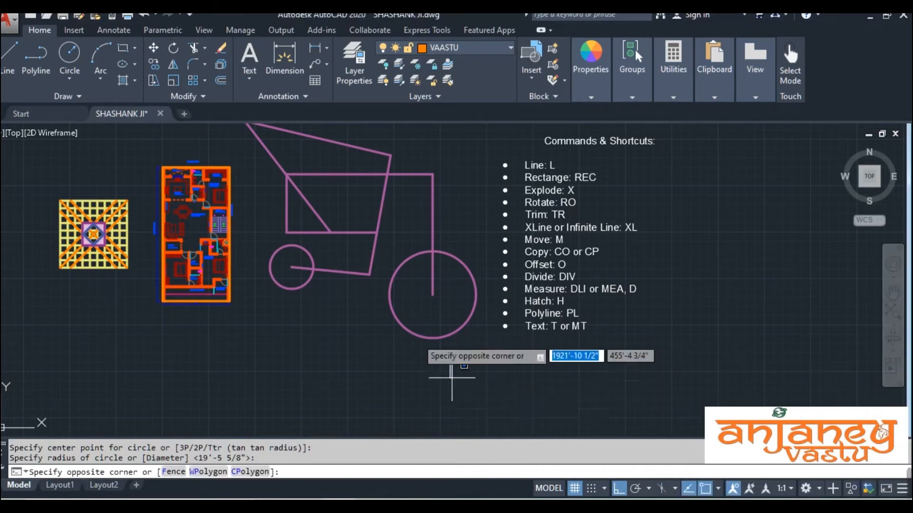
click(275, 145)
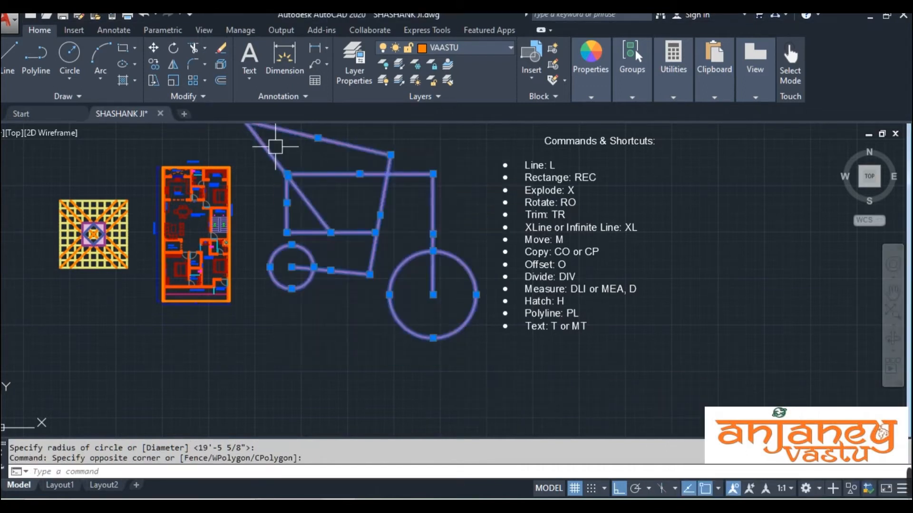
key(Delete)
- Examine the house floor plan from its upper rooms down to its lower boundary
scroll(331, 350, down, 2)
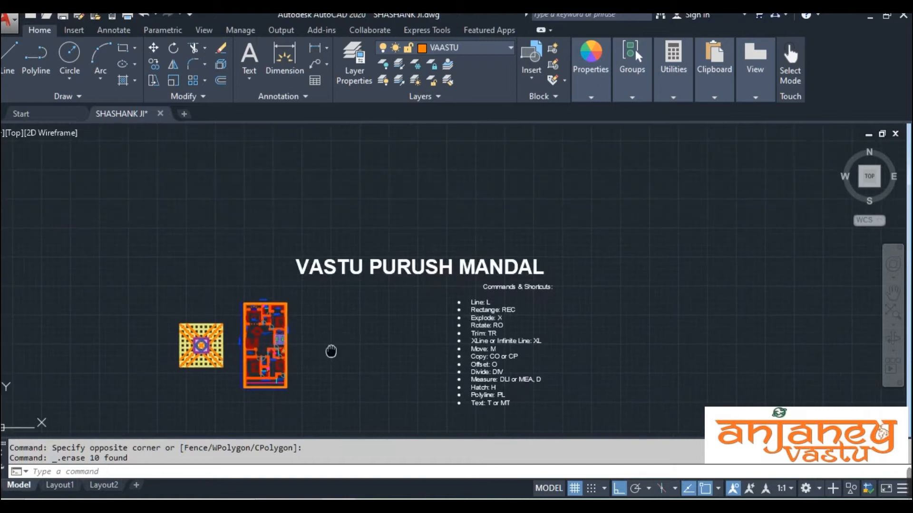
middle_drag(331, 351, 320, 301)
scroll(244, 290, up, 6)
scroll(226, 150, up, 4)
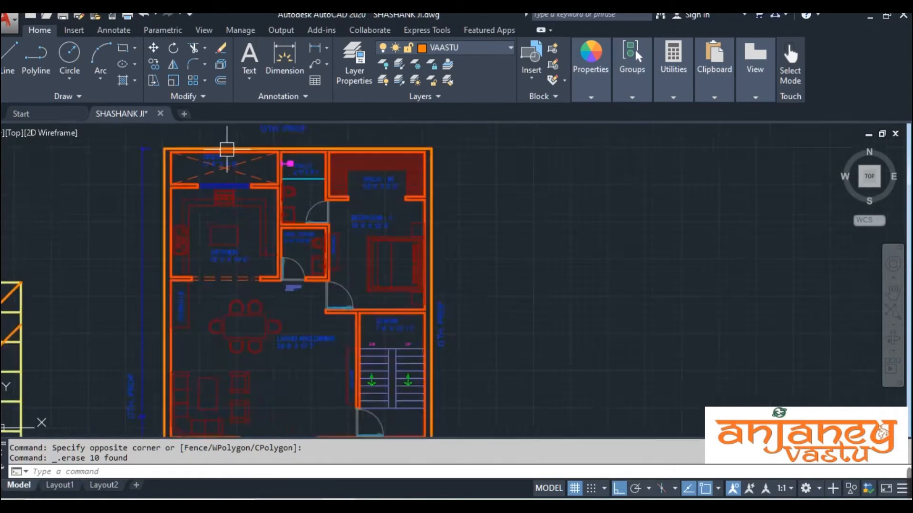
scroll(360, 156, down, 4)
middle_drag(343, 312, 311, 201)
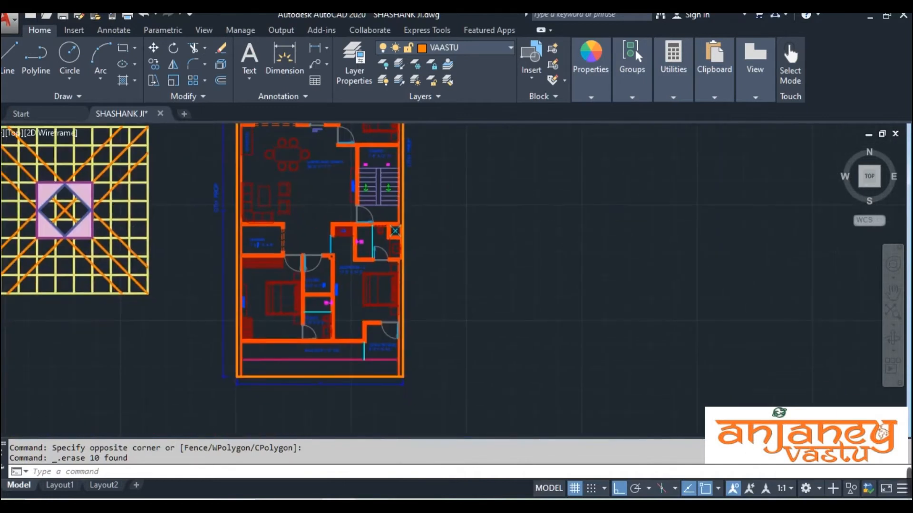
- Copy the floor plan's outer boundary rectangle horizontally into the empty space between the plan and the command list
scroll(302, 399, up, 4)
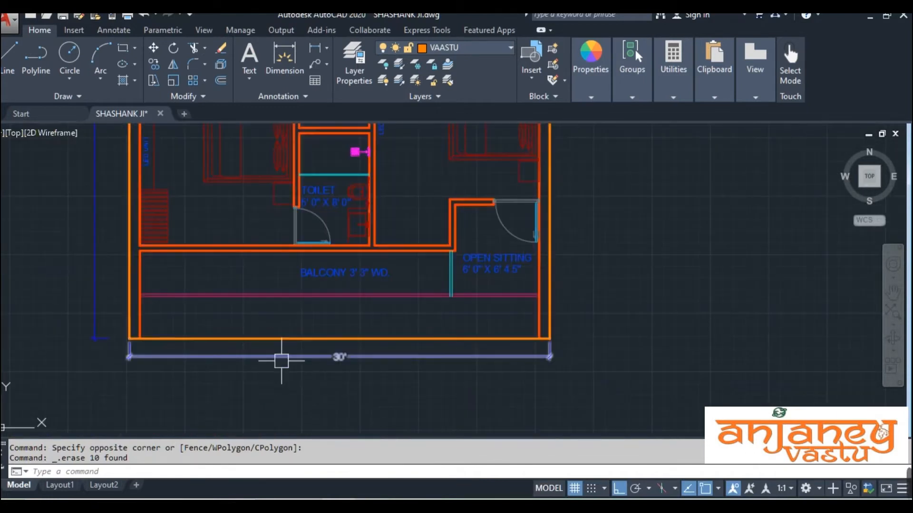
click(266, 339)
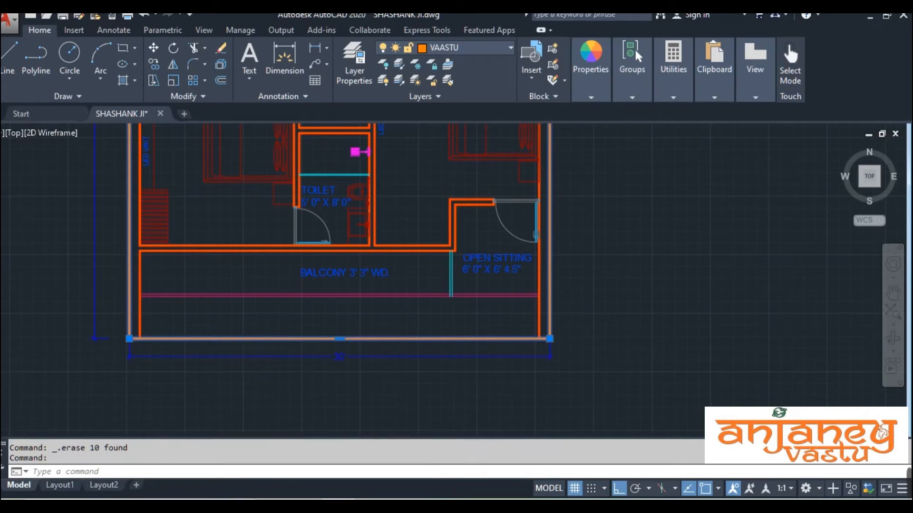
scroll(292, 372, down, 4)
middle_drag(308, 183, 281, 295)
scroll(323, 126, up, 2)
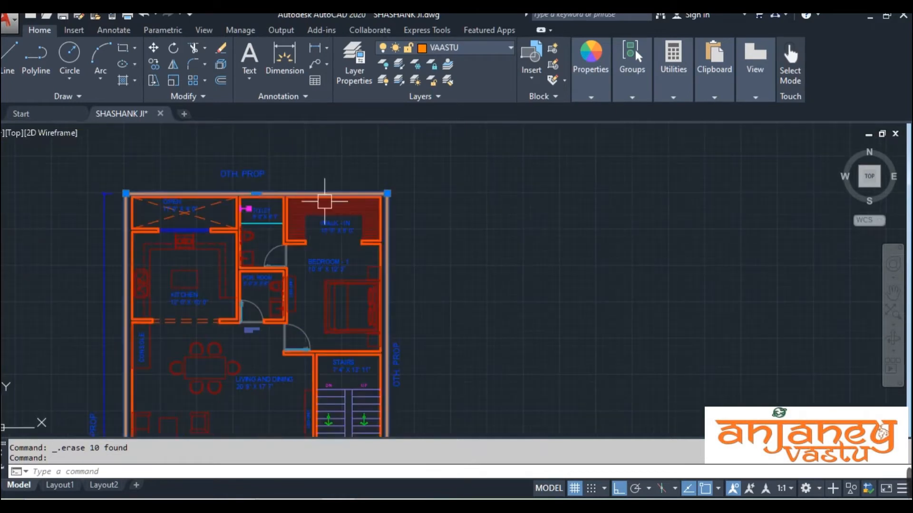
text(C)
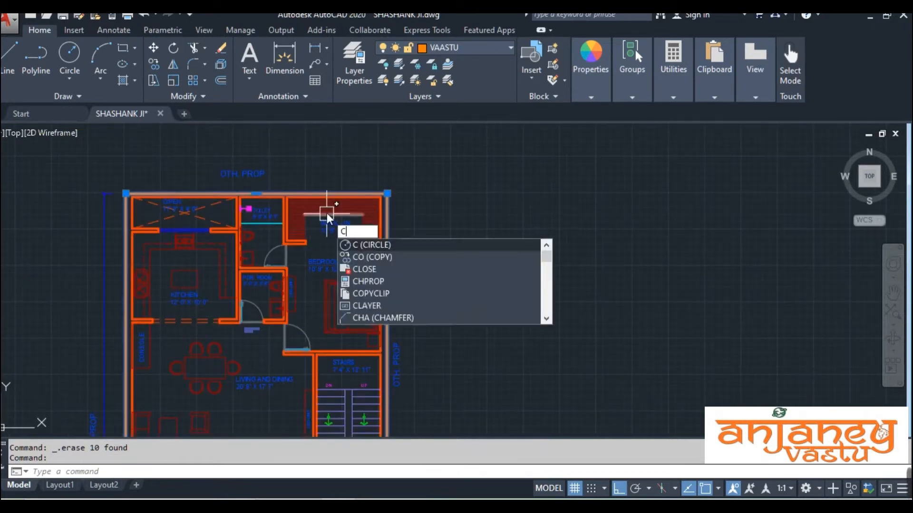
text(O)
key(Return)
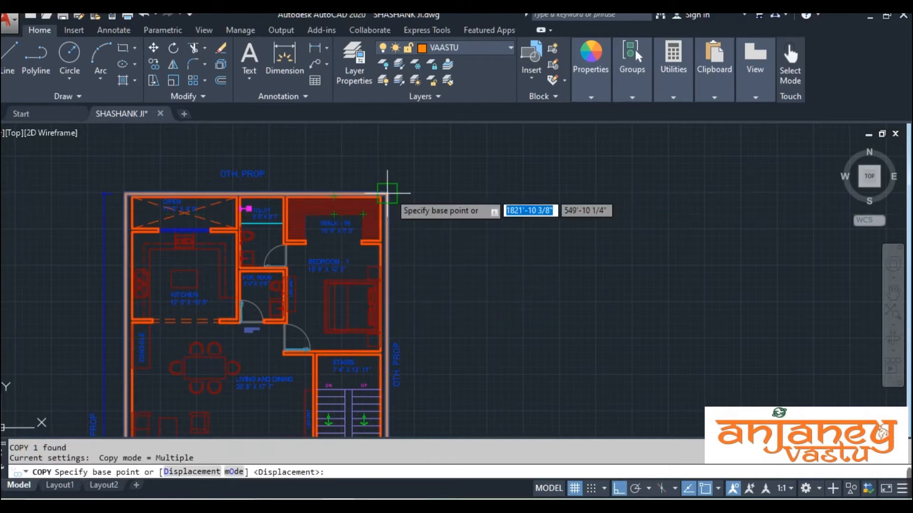
click(388, 193)
scroll(638, 179, down, 5)
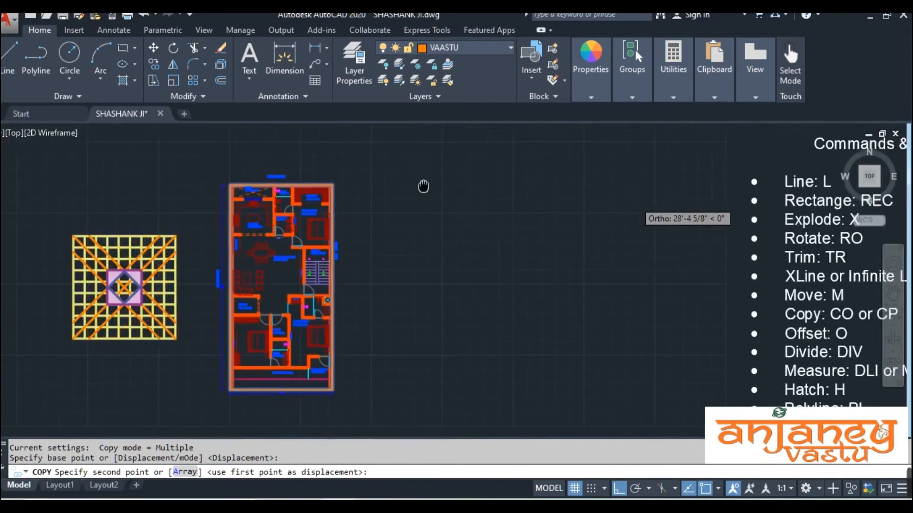
click(560, 223)
key(Escape)
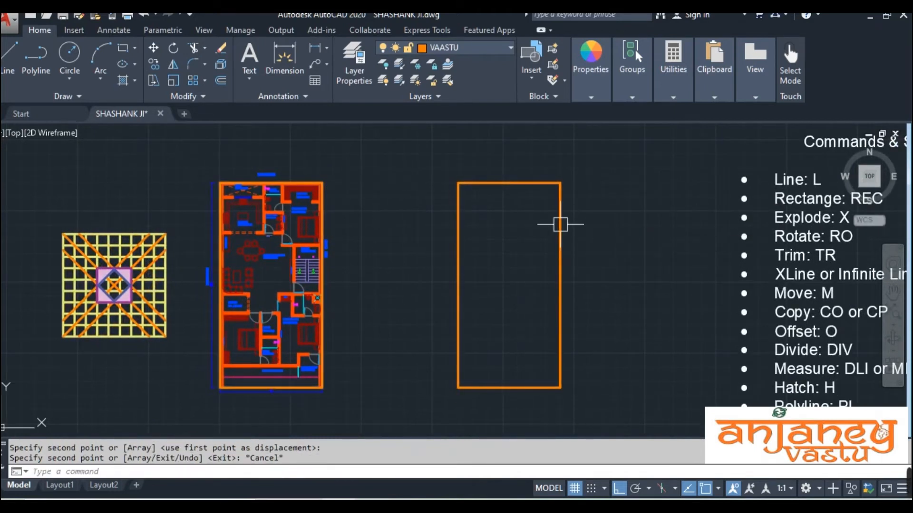
- Explode the copied boundary rectangle into separate lines
mouse_move(523, 298)
middle_down()
mouse_move(432, 273)
mouse_move(399, 279)
mouse_move(404, 329)
middle_up()
scroll(403, 283, up, 2)
middle_drag(401, 250, 397, 236)
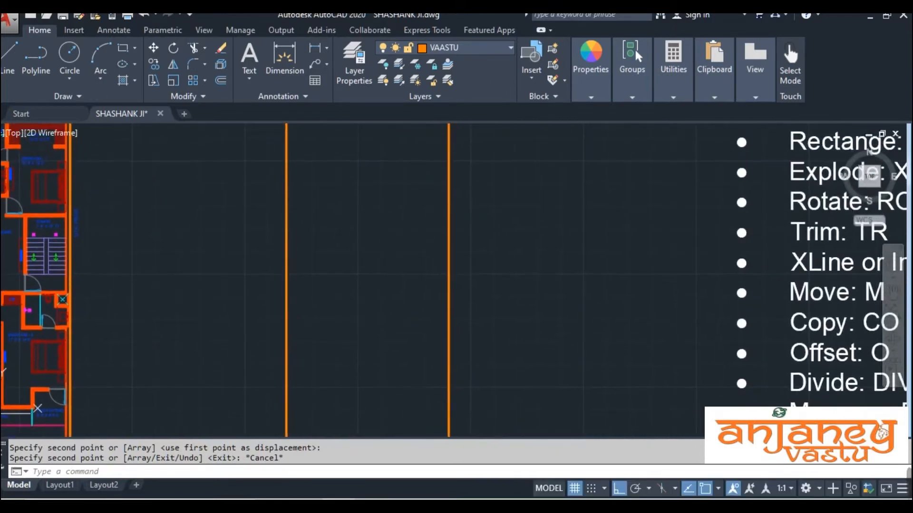
scroll(381, 224, down, 3)
click(336, 255)
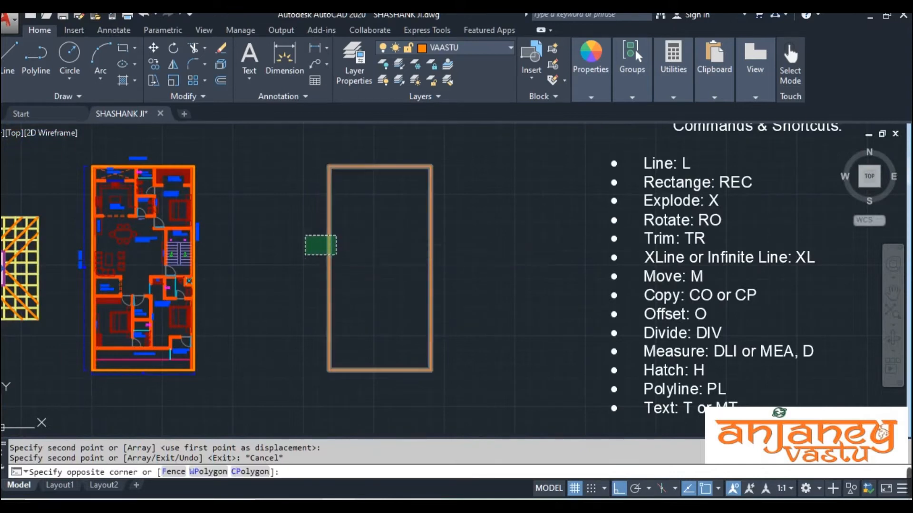
click(305, 237)
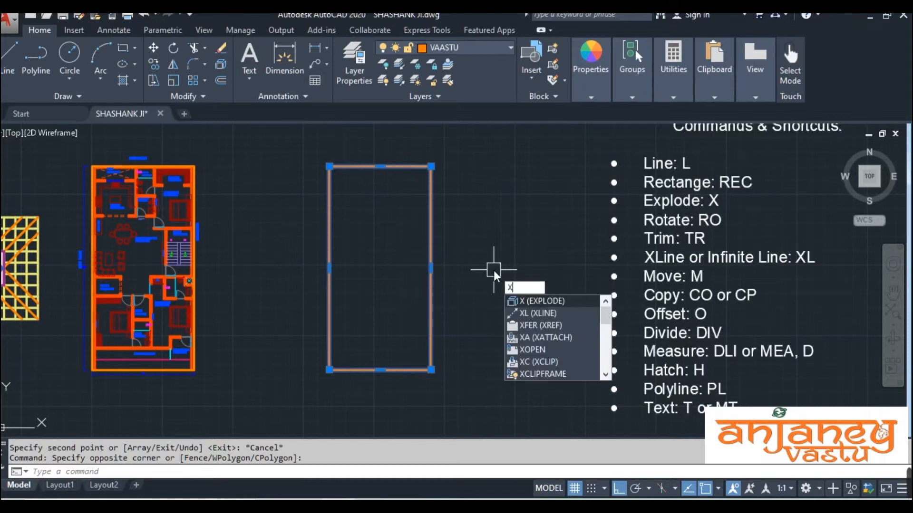
key(Return)
- Check that the exploded rectangle's four sides can be selected individually, and clear the selection
click(421, 219)
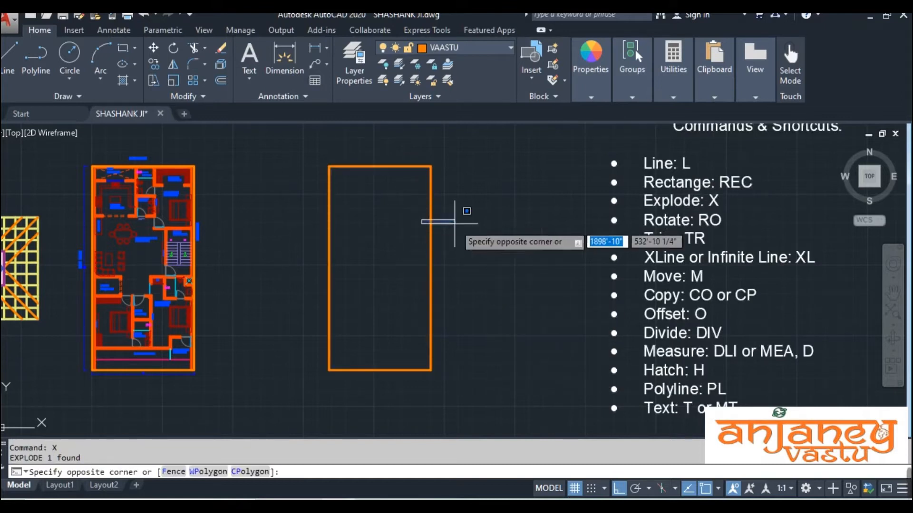
click(455, 221)
click(434, 214)
click(395, 166)
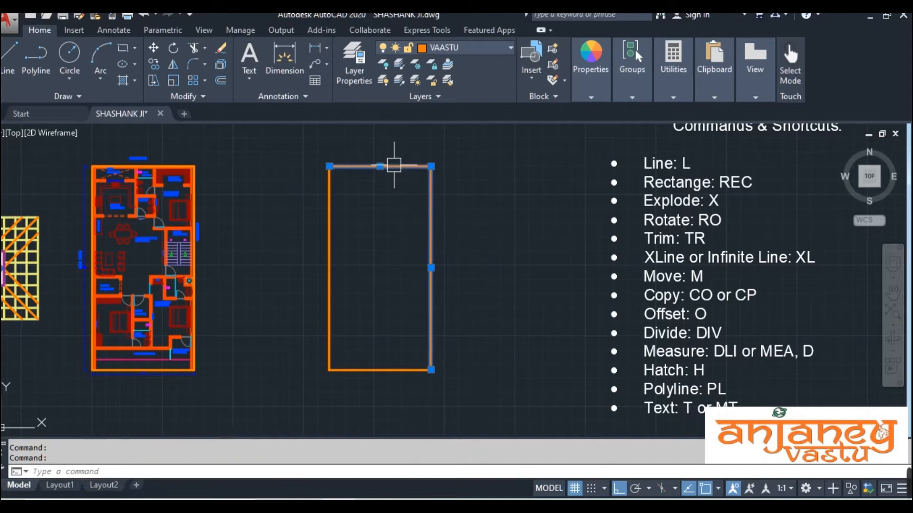
click(328, 212)
click(386, 371)
key(Escape)
- Copy the exploded rectangle's top edge about 42'-4 1/2" horizontally to the right, outside the rectangle
click(380, 174)
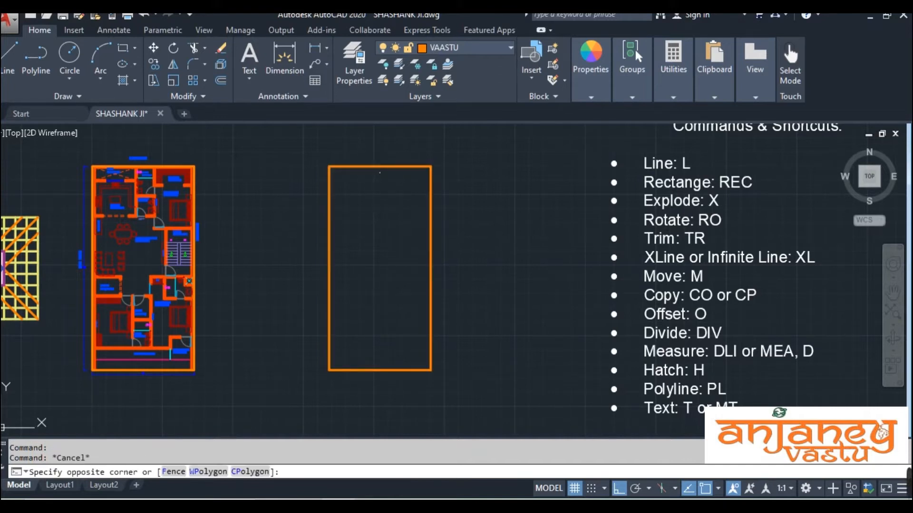
click(379, 166)
text(co)
key(Return)
click(387, 275)
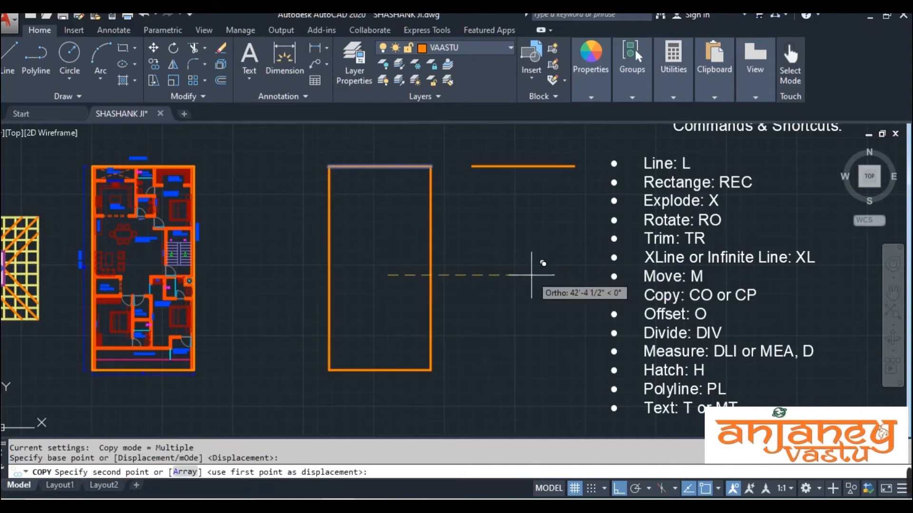
click(532, 269)
key(Escape)
key(Escape)
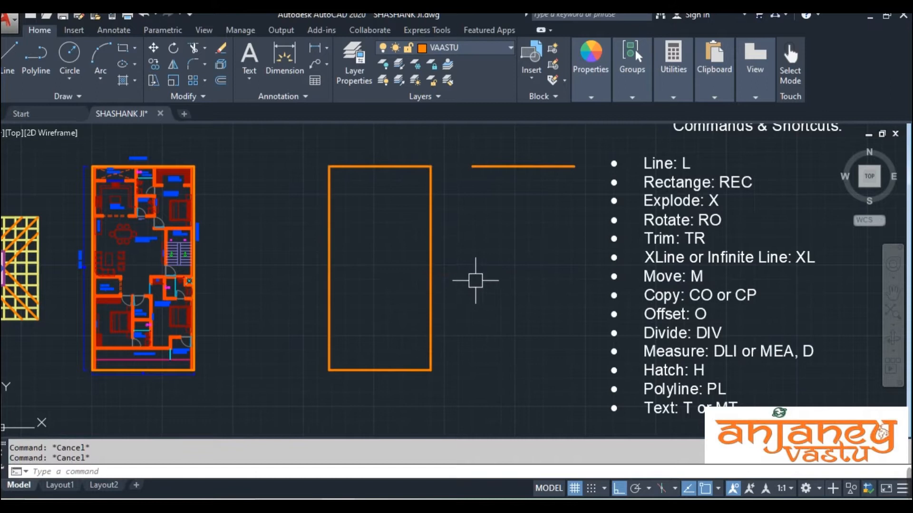
- Draw a vertical construction line (XLINE) through the midpoint of the copied rectangle's top edge
text(xl)
key(Return)
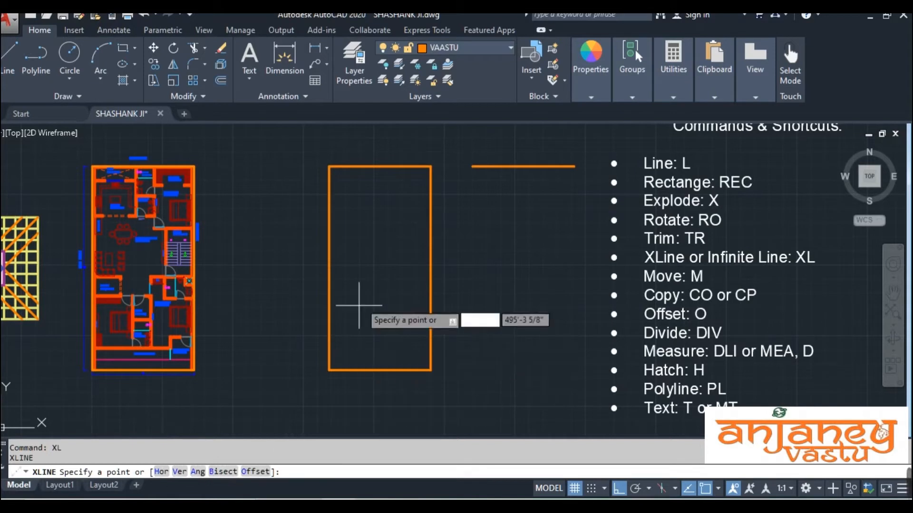
text(v)
key(Return)
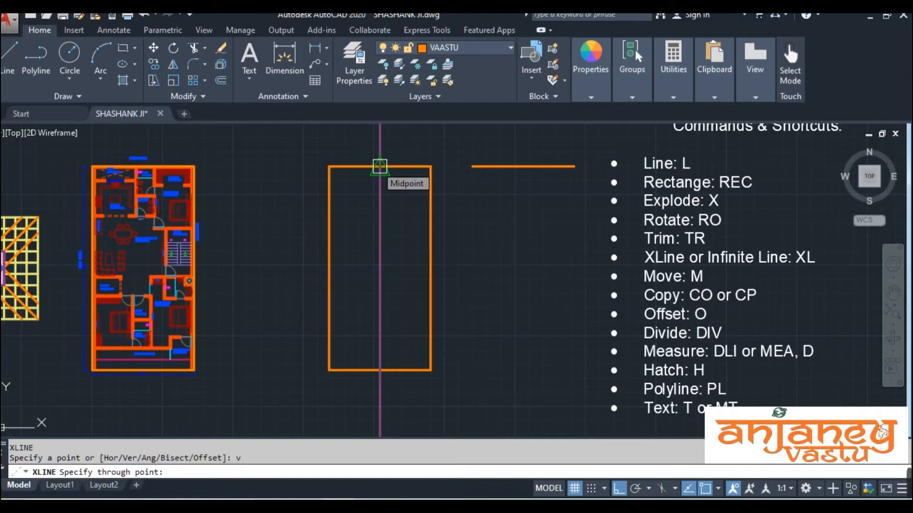
click(380, 166)
key(Escape)
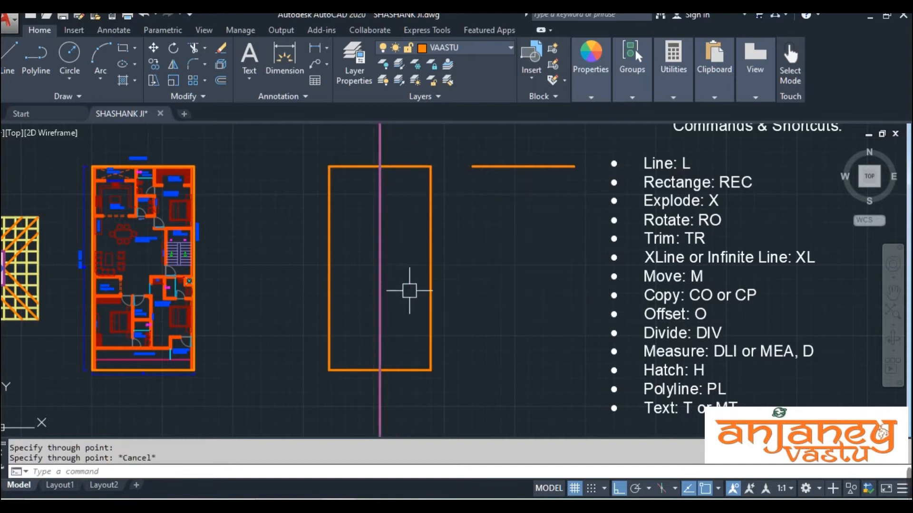
- Draw a horizontal construction line (XLINE) through the midpoint of the copied rectangle's left side
text(xl)
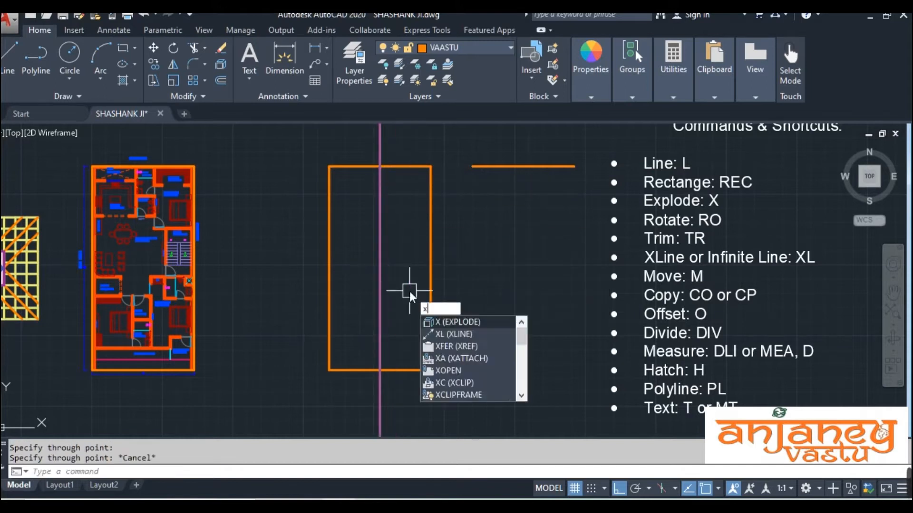
key(Return)
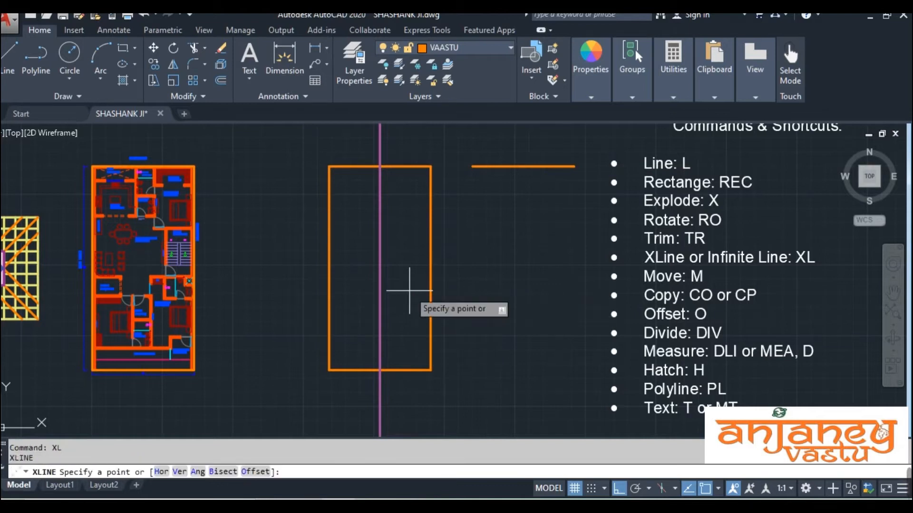
text(h)
key(Return)
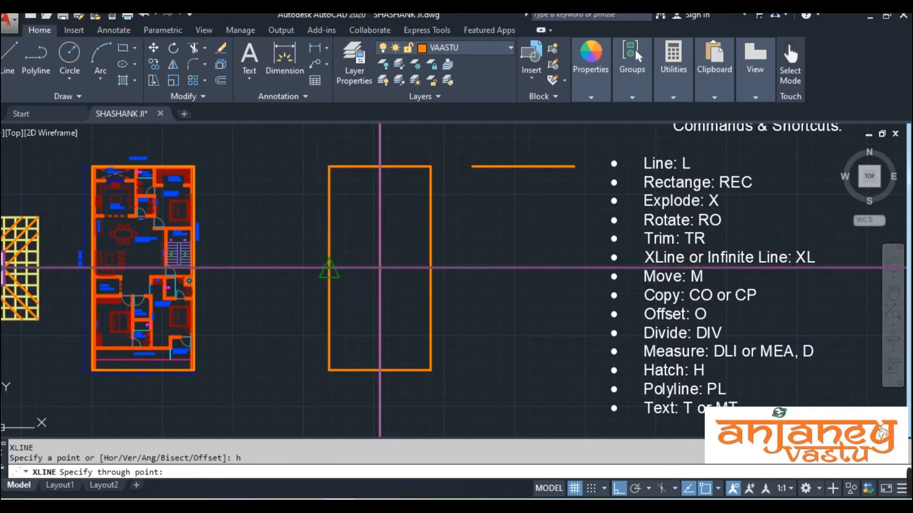
click(329, 269)
key(Escape)
key(Escape)
key(Escape)
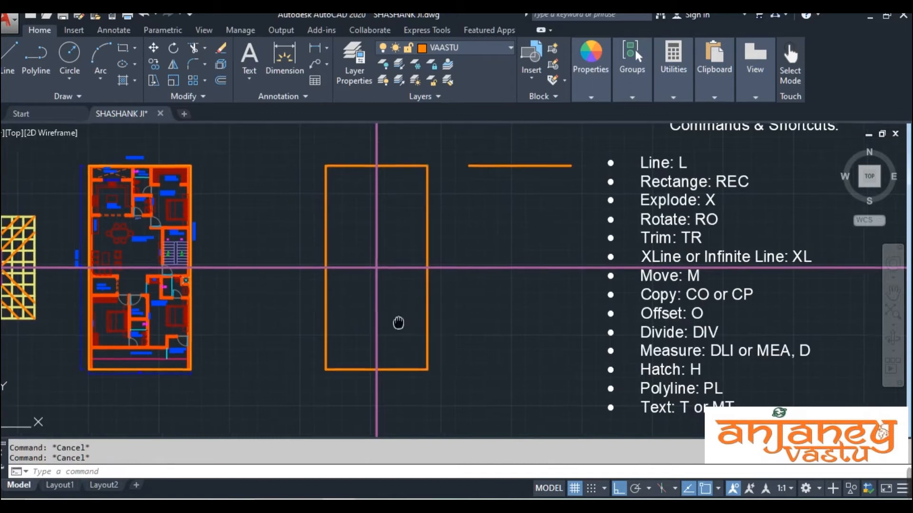
- Rotate the loose copied line beside the rectangle to 270° about its midpoint so that it stands vertical
middle_drag(411, 326, 383, 323)
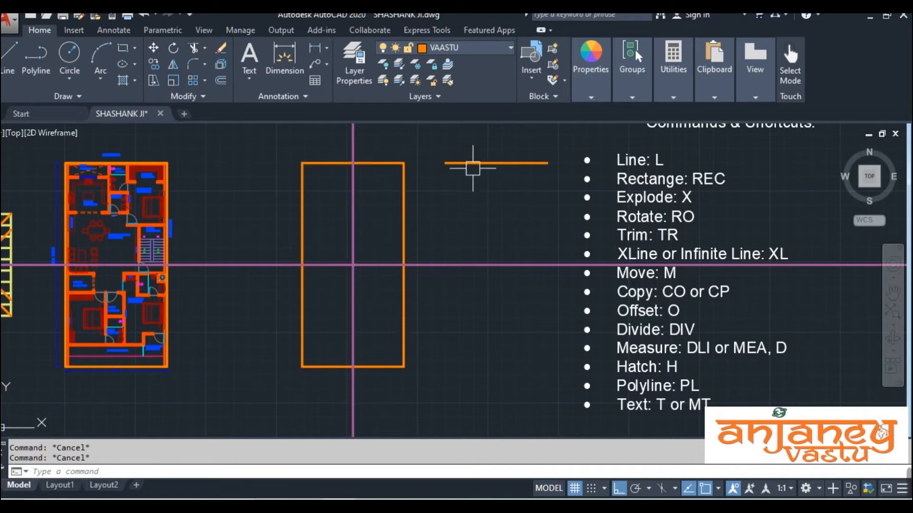
click(496, 163)
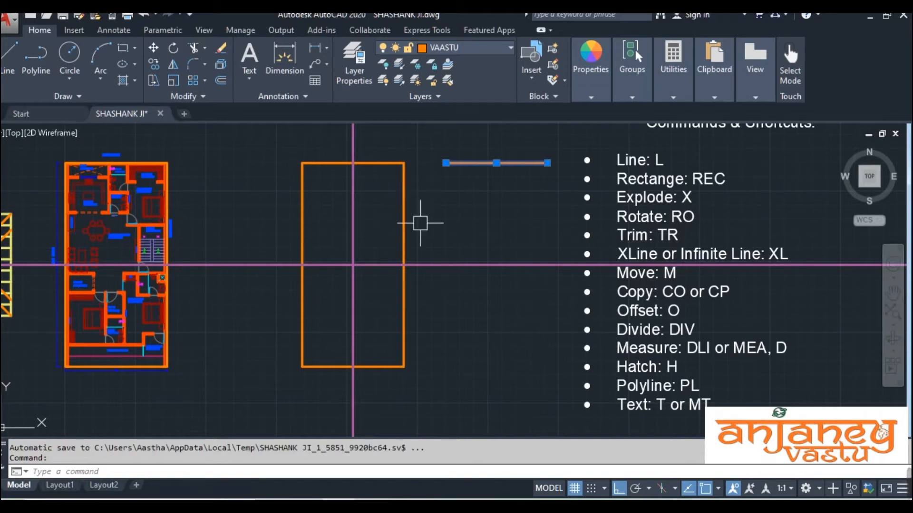
text(o)
key(Return)
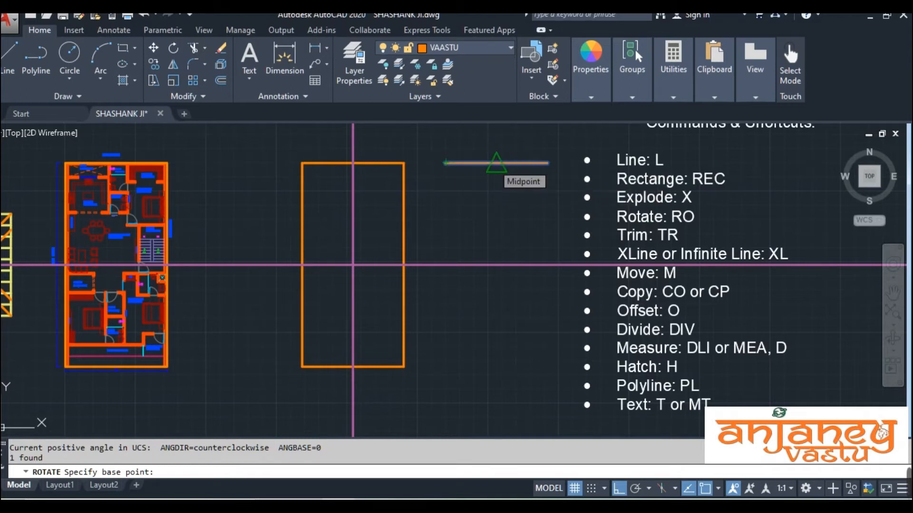
click(496, 163)
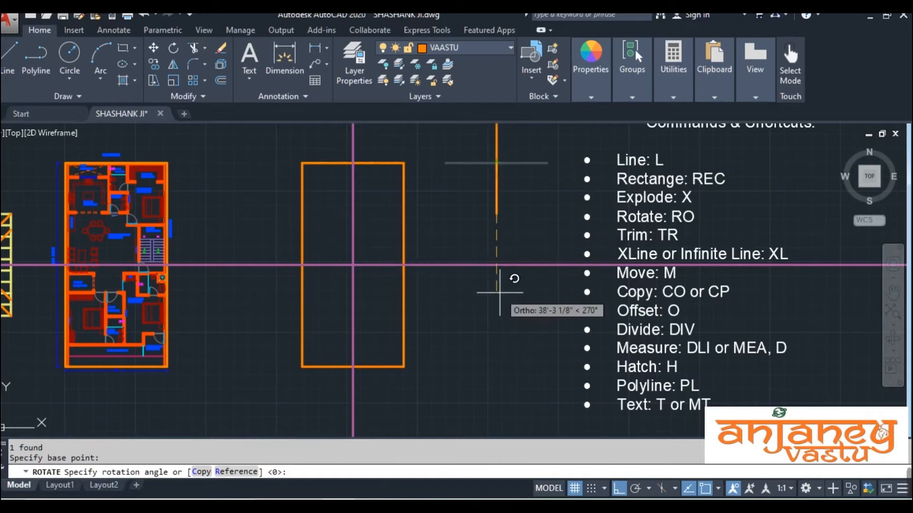
middle_drag(533, 188, 495, 253)
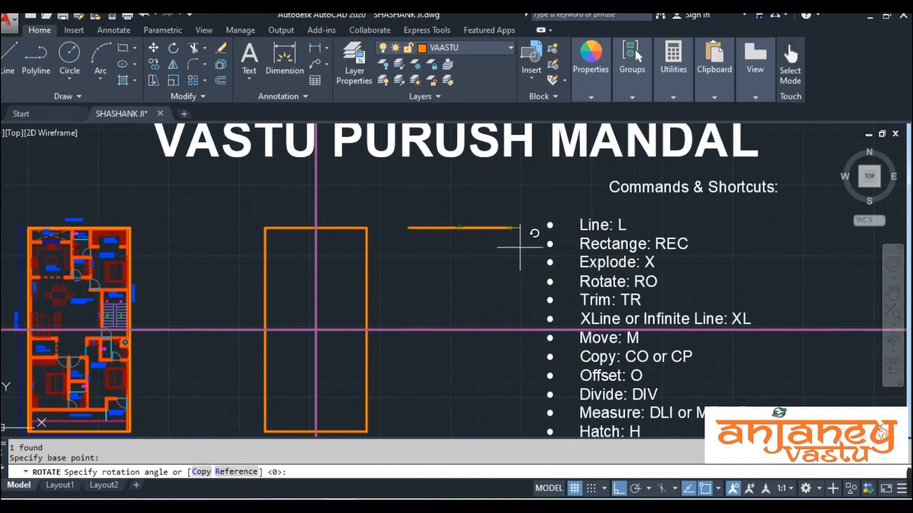
middle_drag(480, 283, 491, 247)
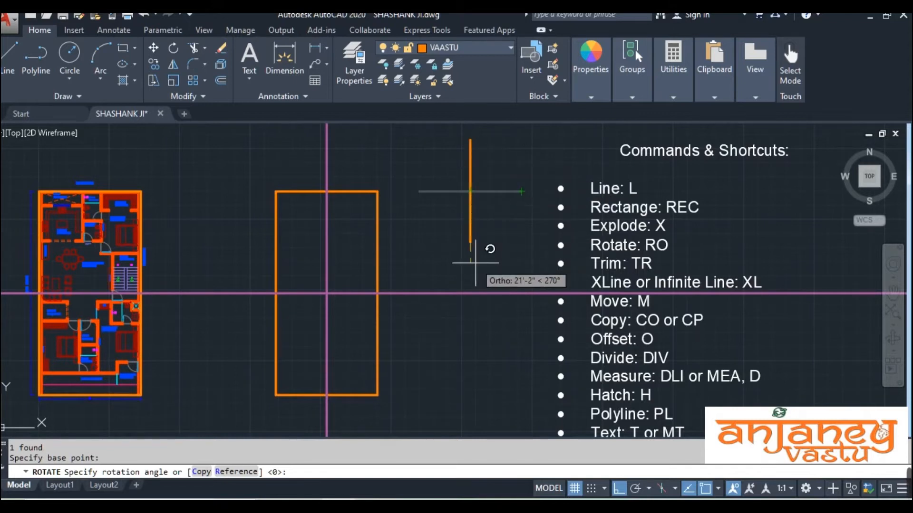
click(469, 340)
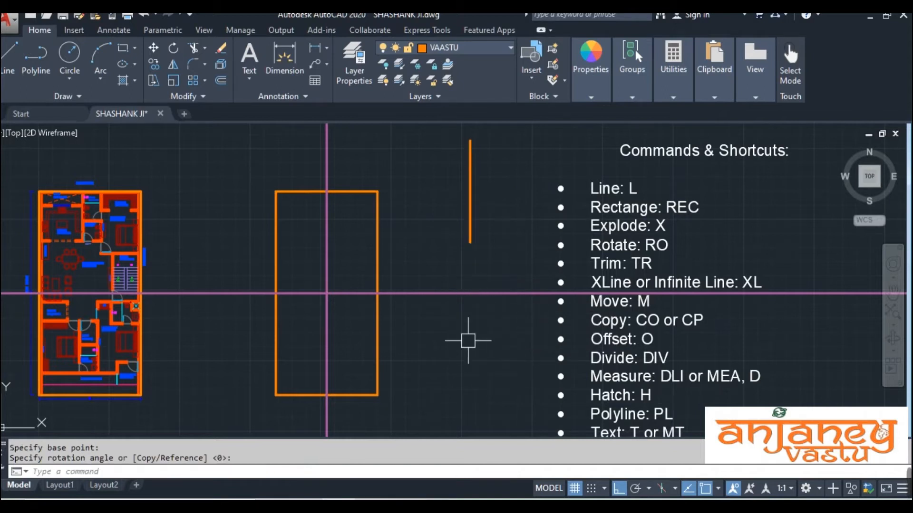
- Change the loose vertical line's colour from ByLayer to pale yellow and clear the selection
click(476, 213)
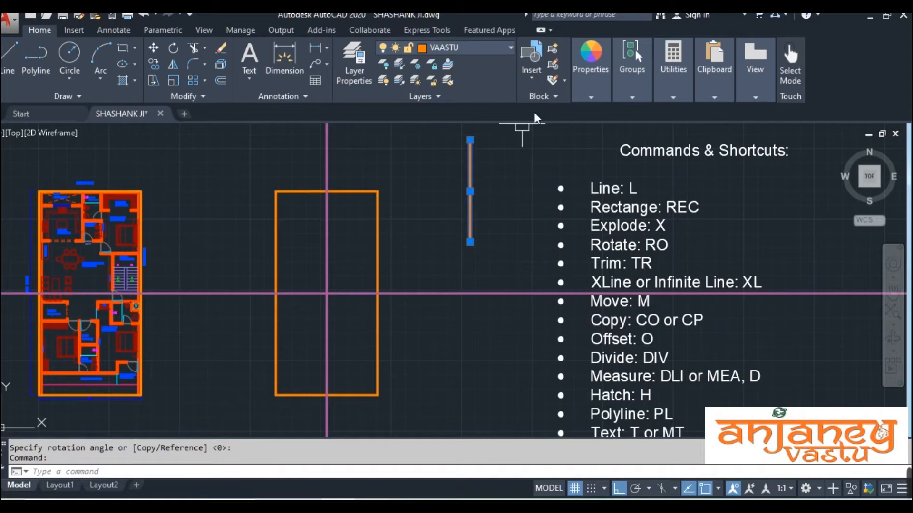
click(591, 97)
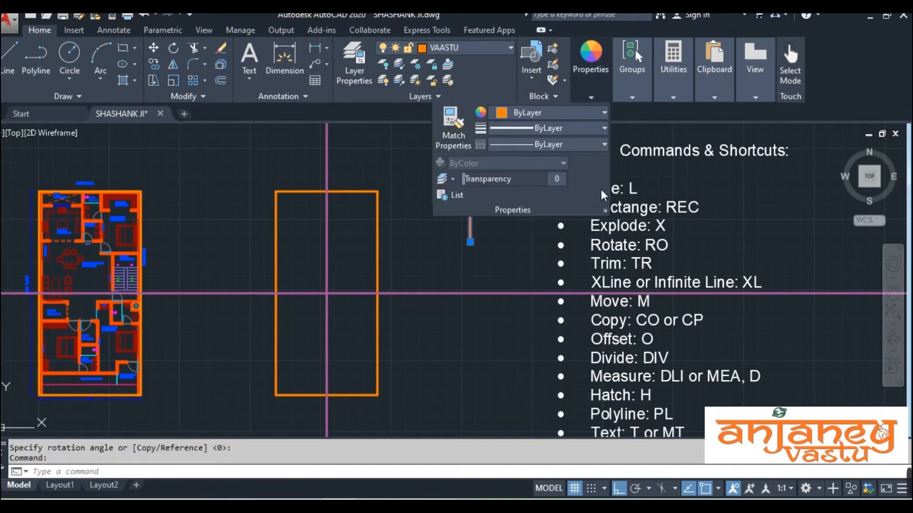
click(561, 114)
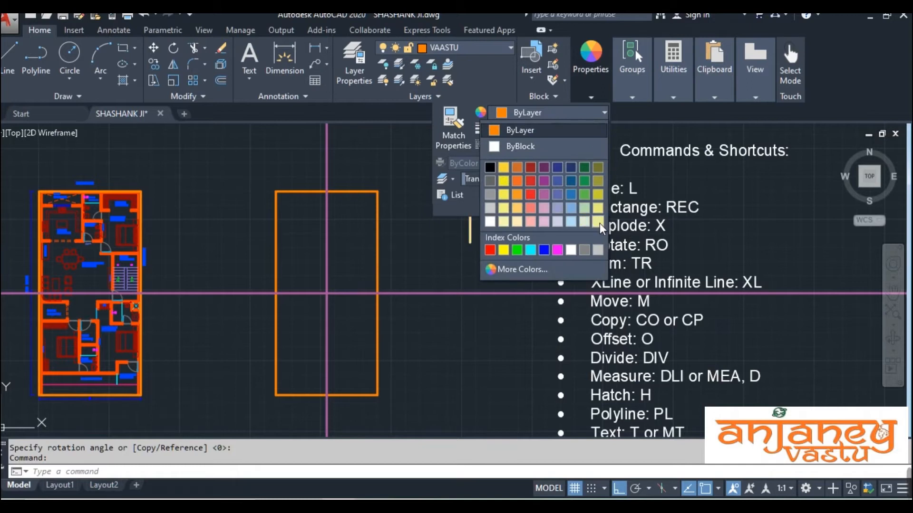
click(544, 250)
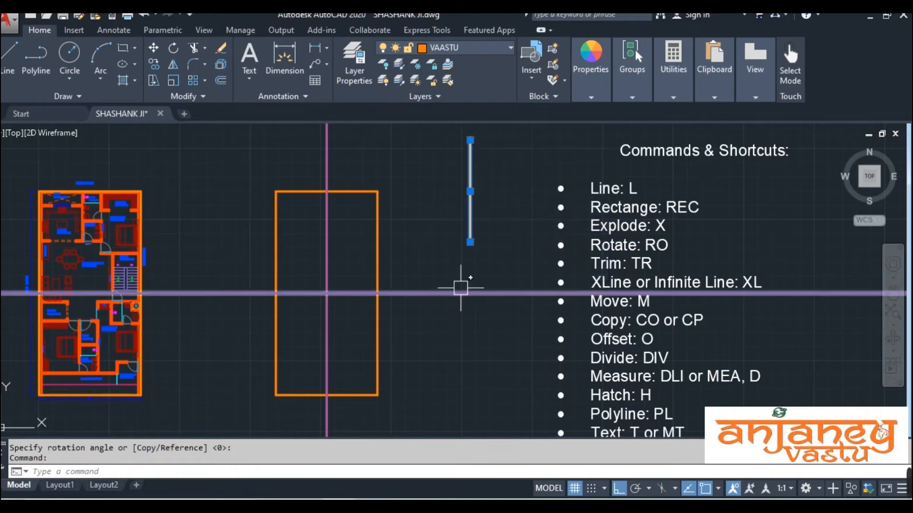
key(Escape)
key(Escape)
click(470, 224)
text(m)
key(Return)
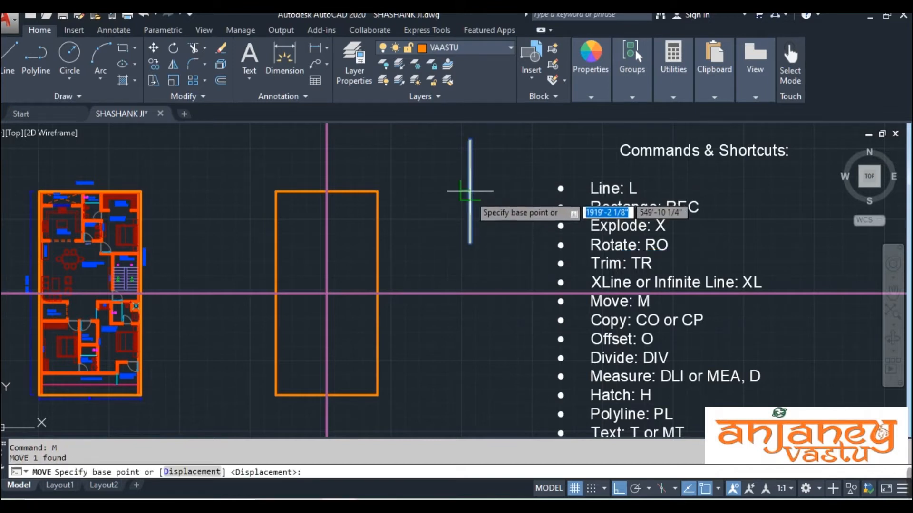
key(Escape)
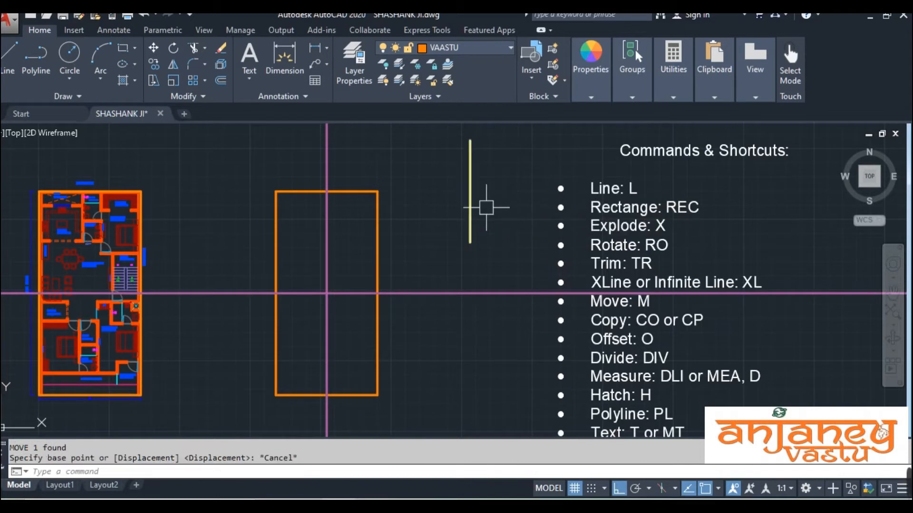
- Move the loose pale yellow vertical line by its midpoint onto the midpoint of the copied rectangle's left side
key(Return)
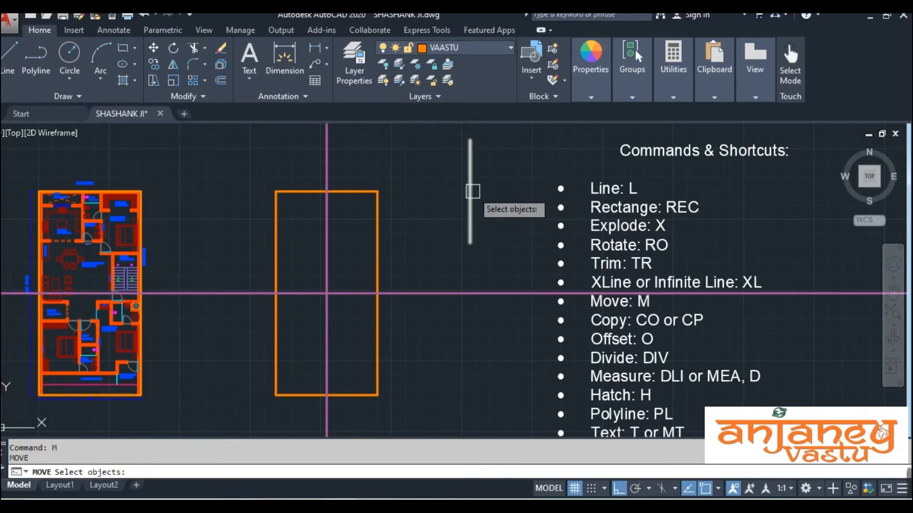
click(471, 189)
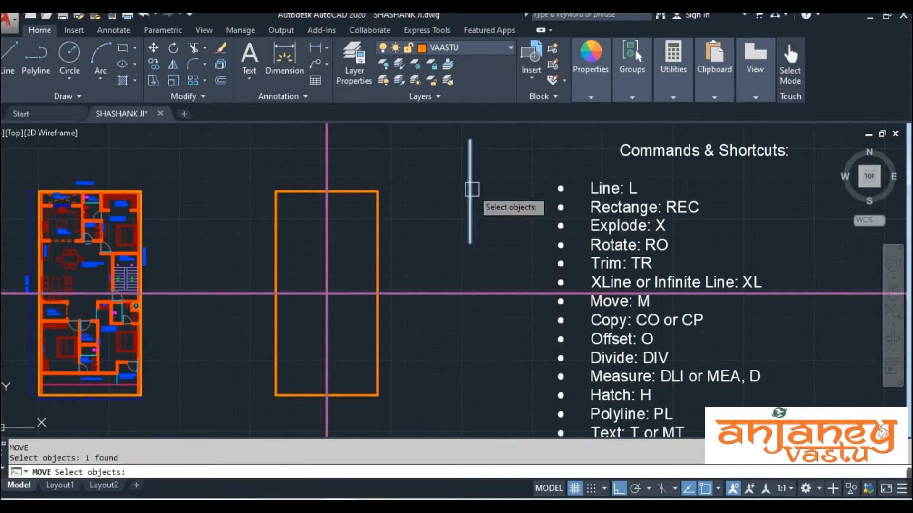
key(Return)
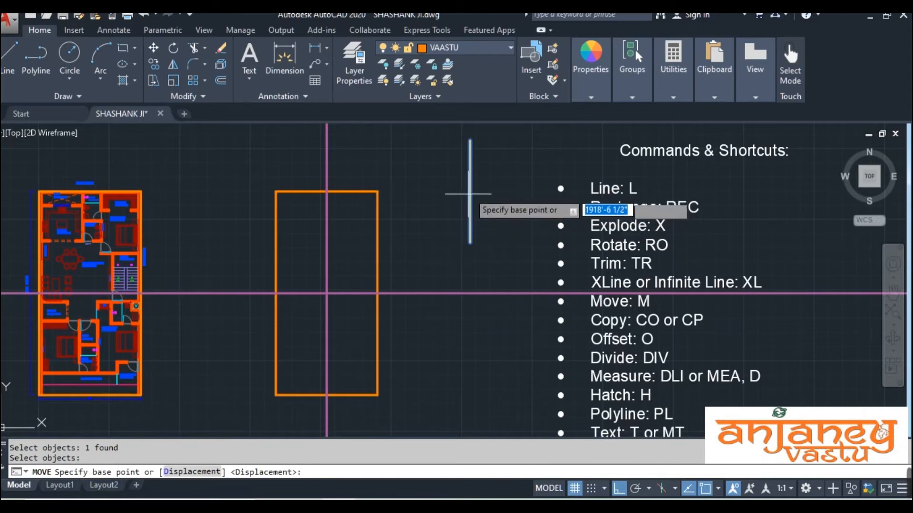
click(469, 192)
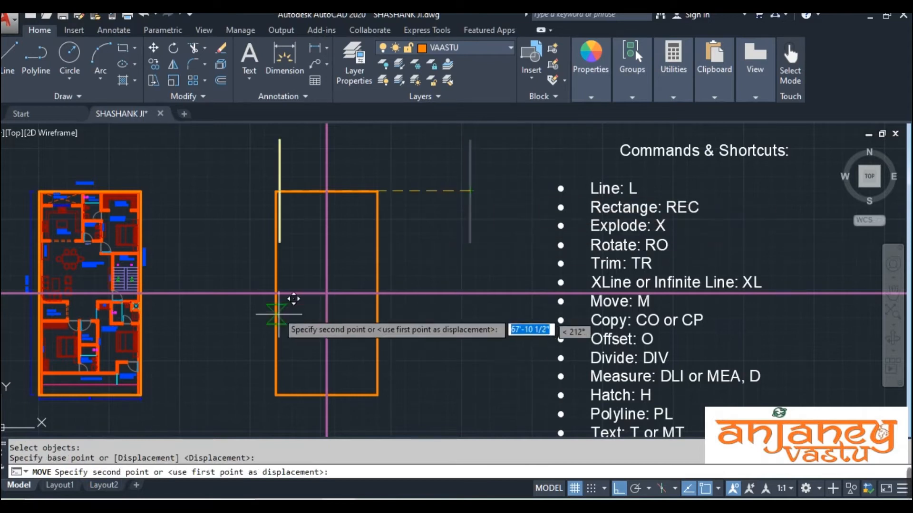
click(276, 293)
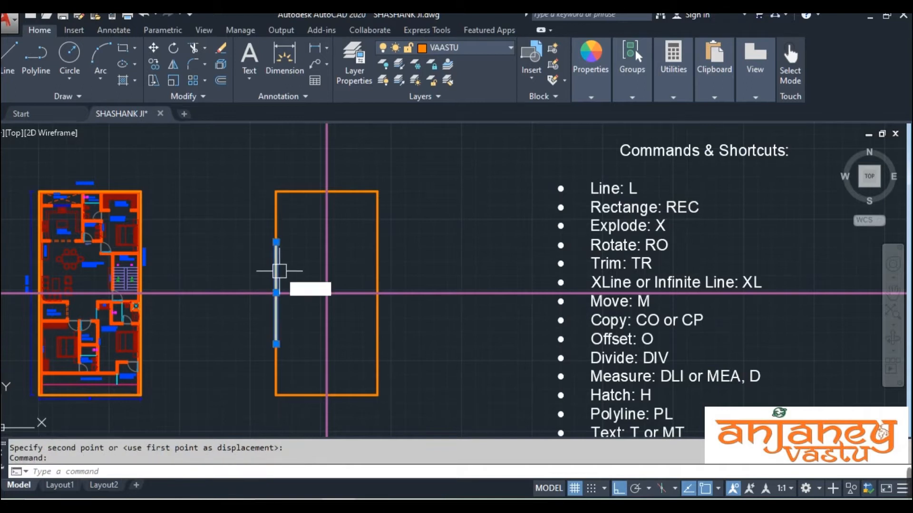
- Copy the pale yellow line from its midpoint to the midpoint of the rectangle's right side, 30'-0" away
text(co)
key(Return)
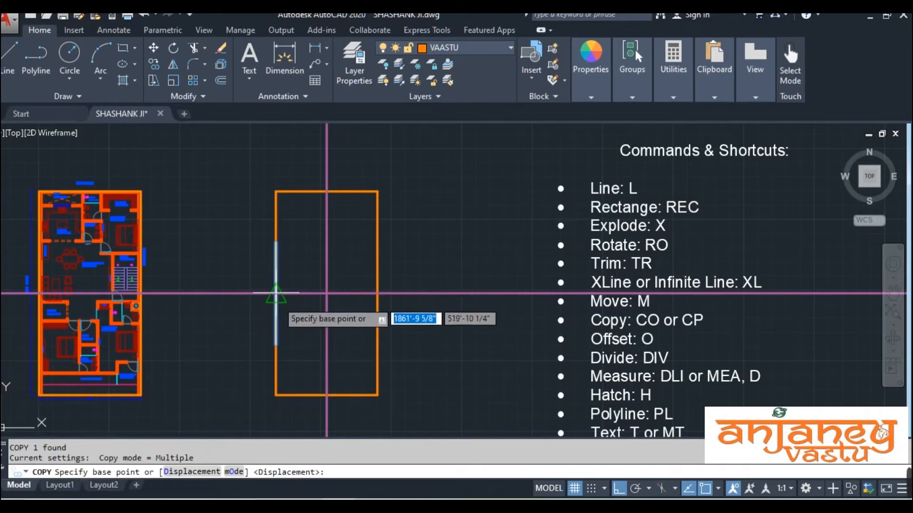
click(276, 294)
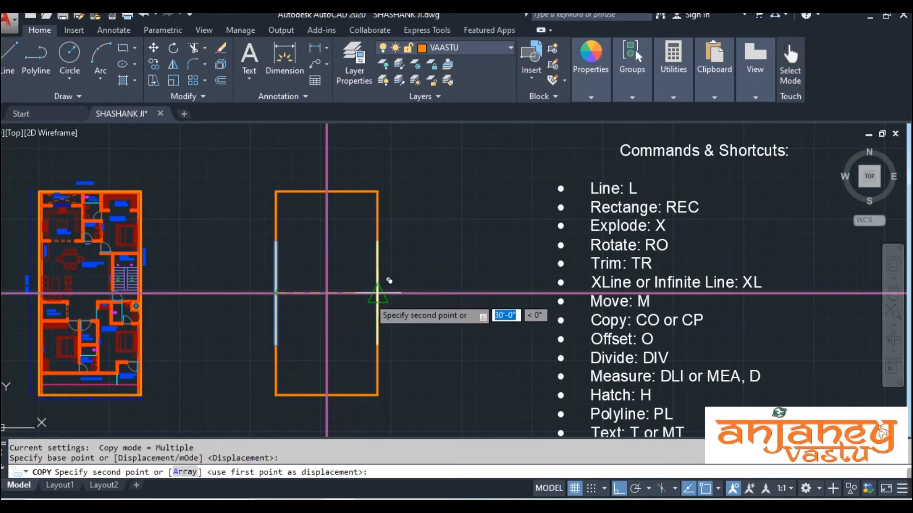
click(377, 293)
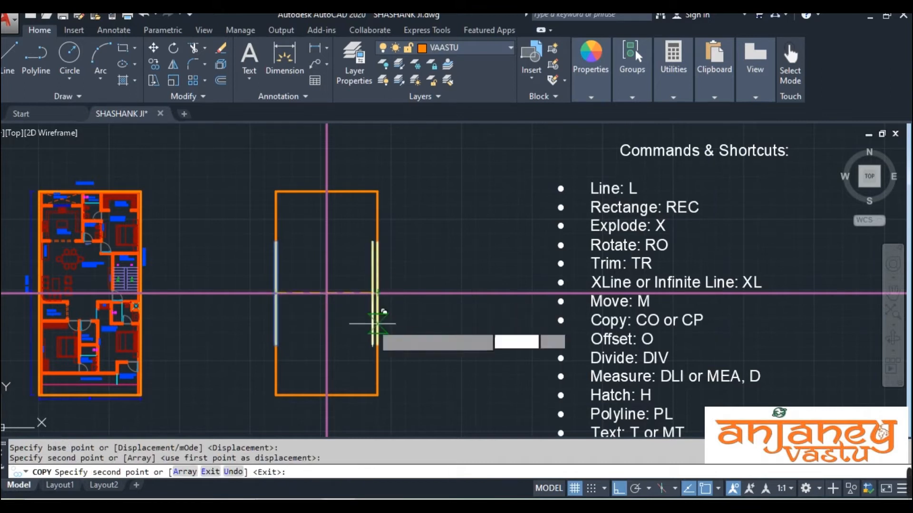
key(Escape)
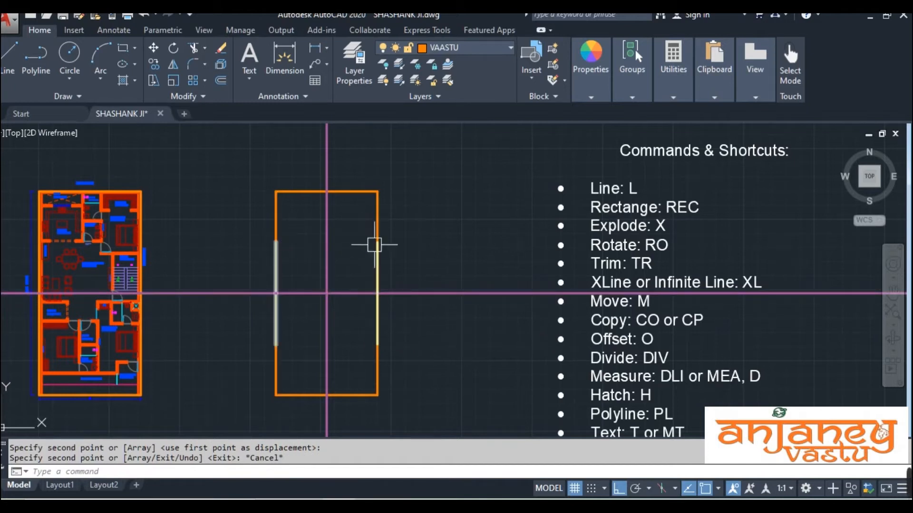
click(354, 192)
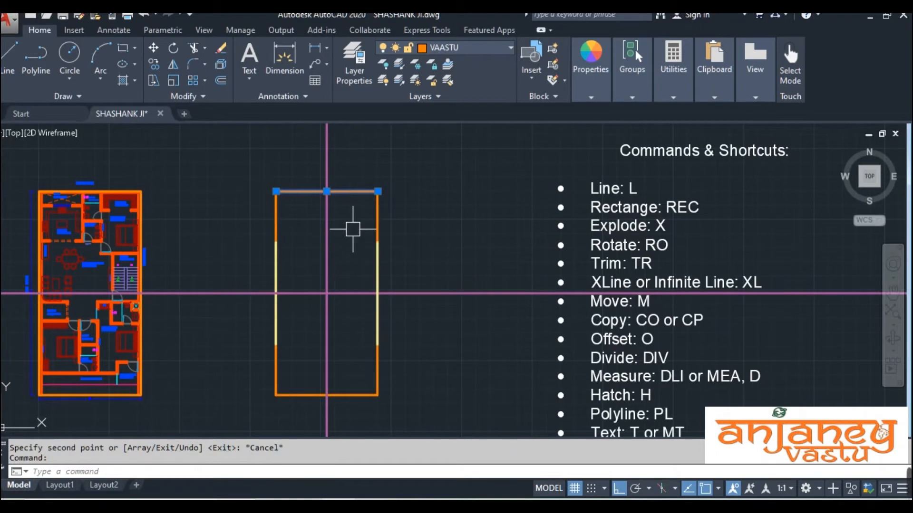
text(co)
key(Return)
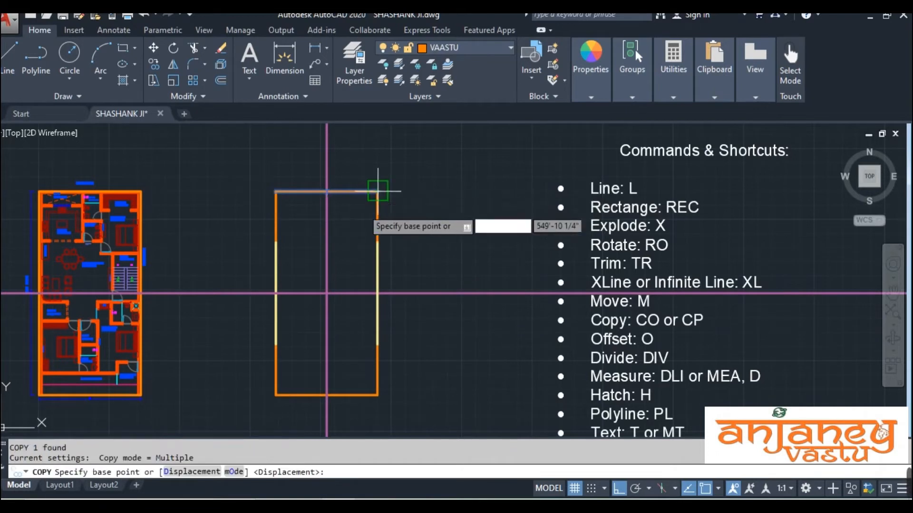
key(Escape)
- Draw a horizontal line joining the upper endpoints of the two pale yellow vertical lines
text(l)
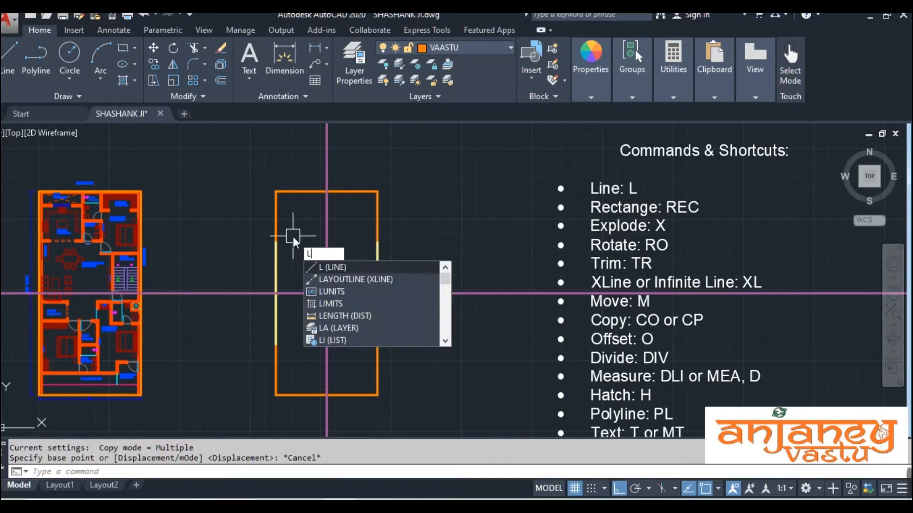
key(Return)
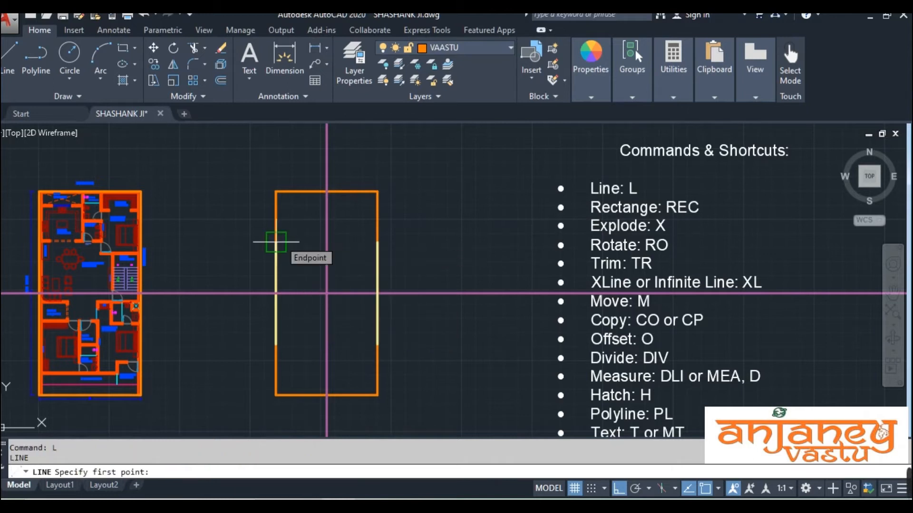
click(276, 241)
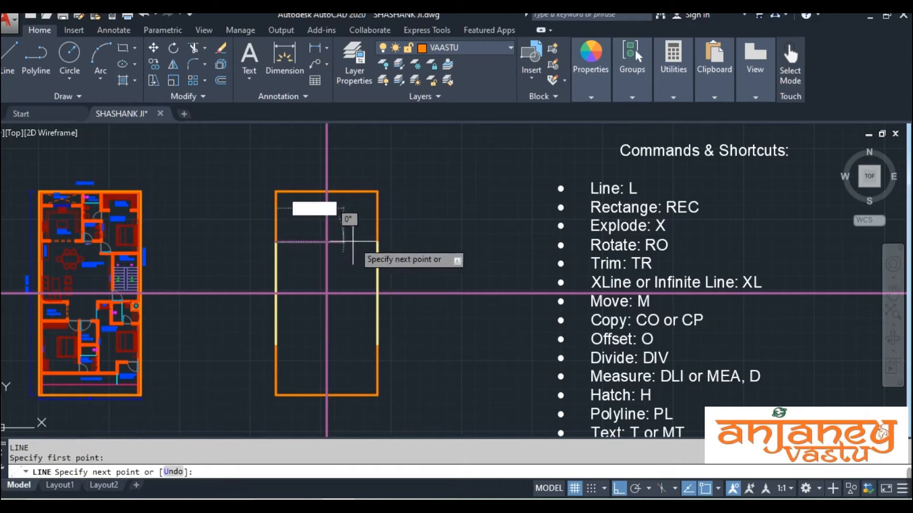
click(378, 242)
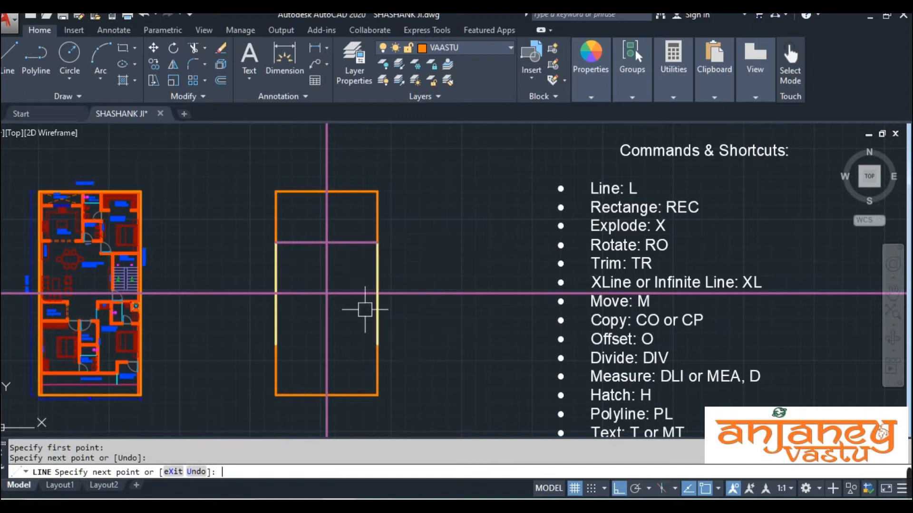
key(Return)
- Draw a horizontal line joining the lower endpoints of the two pale yellow vertical lines, closing the central square
text(L)
key(Return)
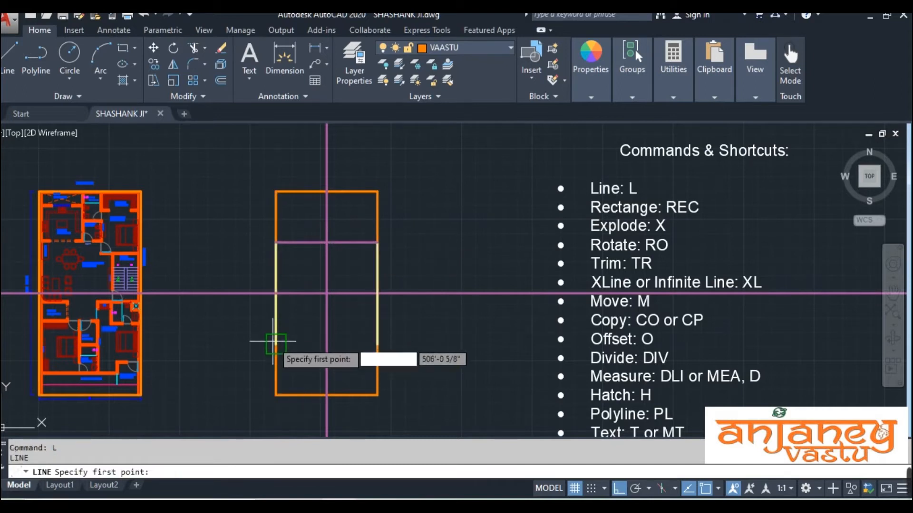
click(276, 343)
click(378, 343)
key(Escape)
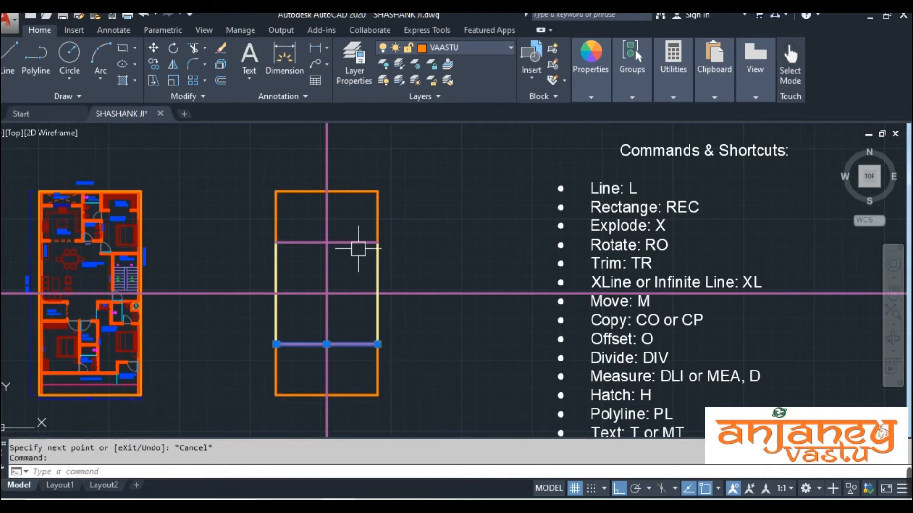
- Change the colour of the square's upper and lower horizontal lines to pale yellow (237,238,153) and clear the selection
click(575, 72)
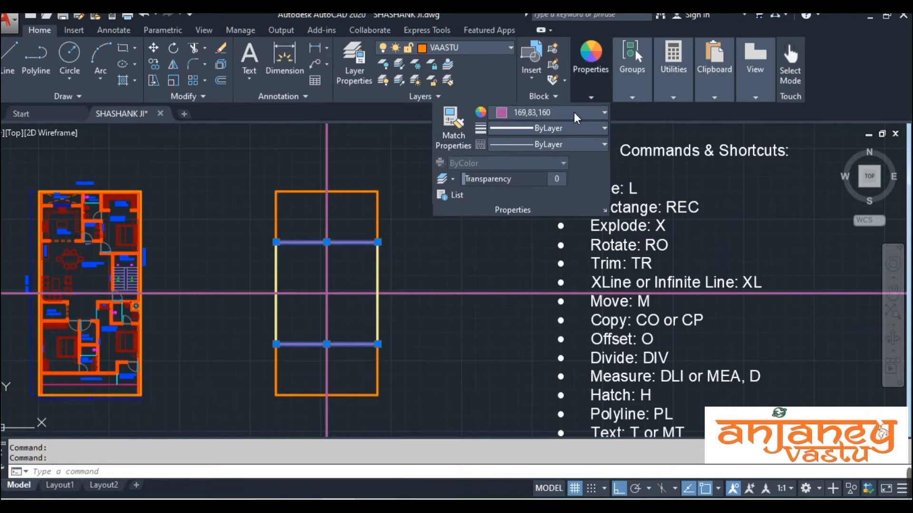
click(575, 113)
click(599, 221)
key(Escape)
key(Escape)
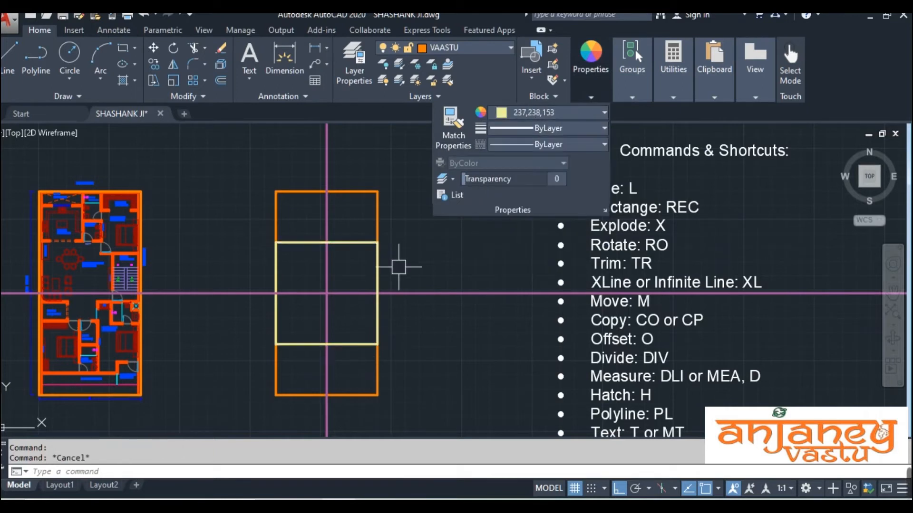
- Delete the vertical and horizontal construction lines crossing at the square's centre
middle_drag(309, 289, 393, 314)
scroll(369, 342, up, 2)
click(393, 313)
click(330, 224)
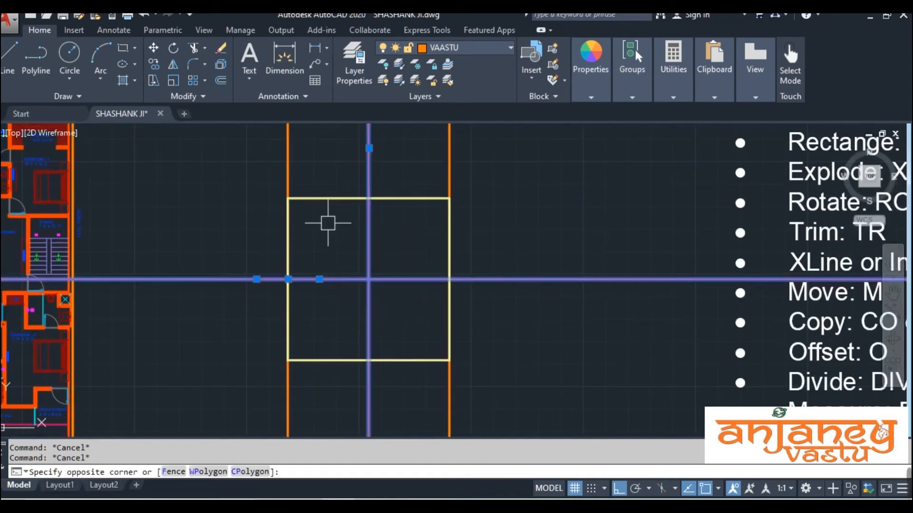
key(Delete)
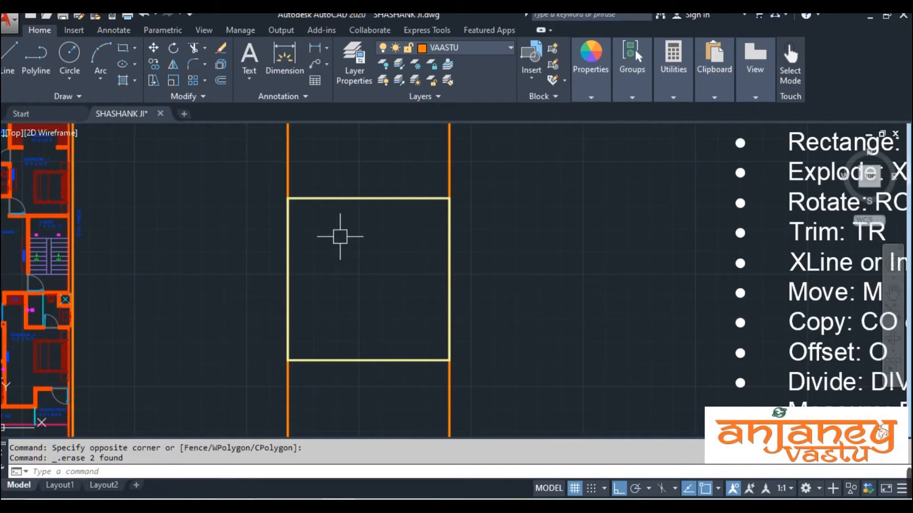
- Divide the pale yellow square's top edge into 9 segments with the DIVIDE command
text(v)
key(Return)
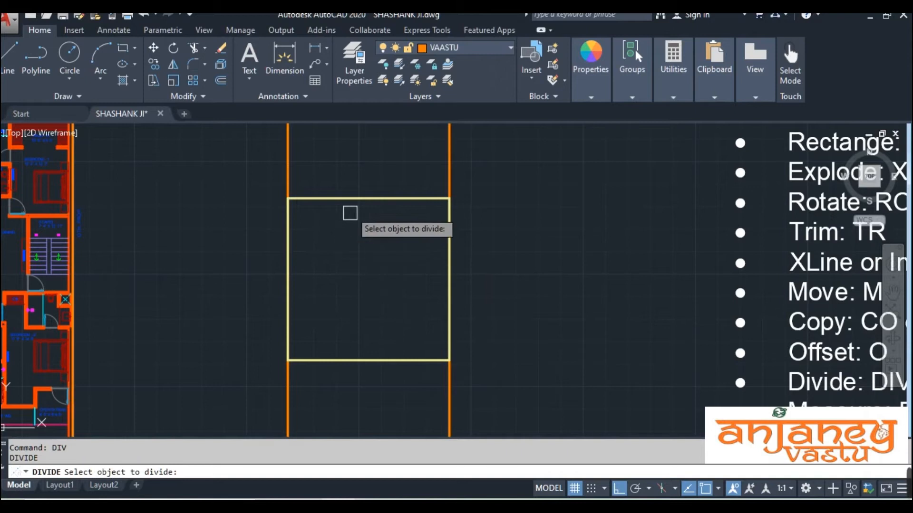
click(353, 197)
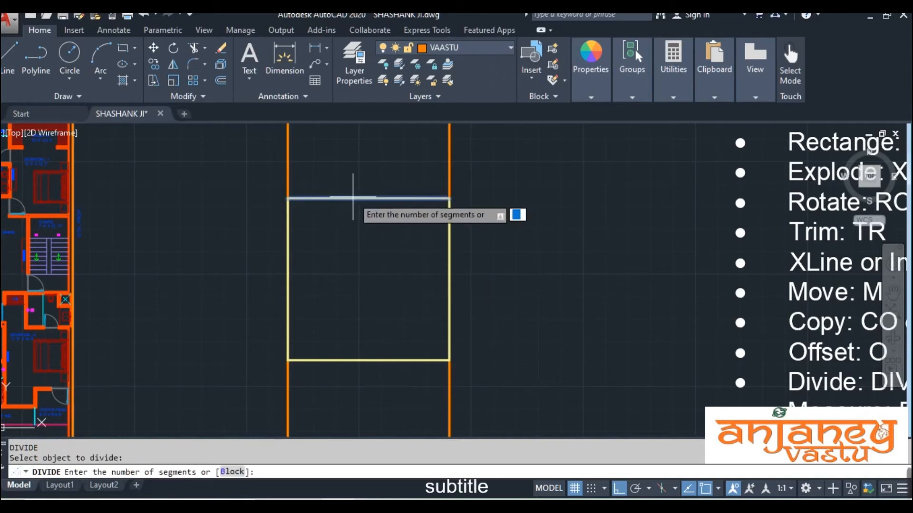
text(9)
key(Return)
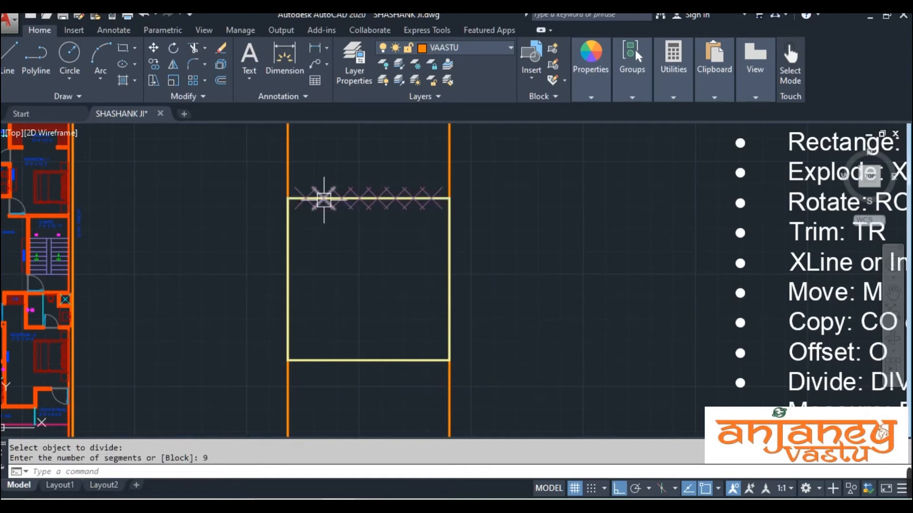
- Divide the pale yellow square's left side into 9 segments
scroll(319, 213, up, 5)
middle_drag(312, 214, 296, 280)
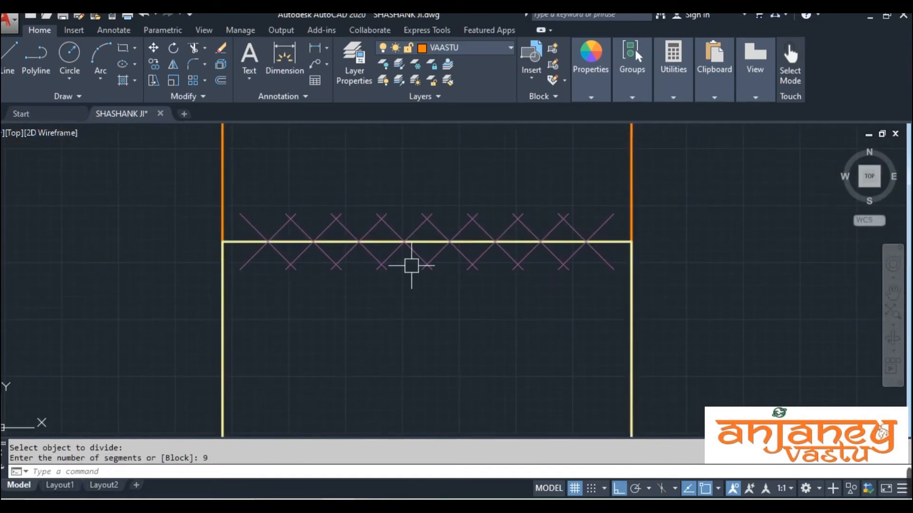
middle_drag(343, 349, 330, 263)
scroll(328, 280, down, 2)
mouse_move(302, 321)
middle_down()
mouse_move(285, 247)
mouse_move(285, 265)
middle_up()
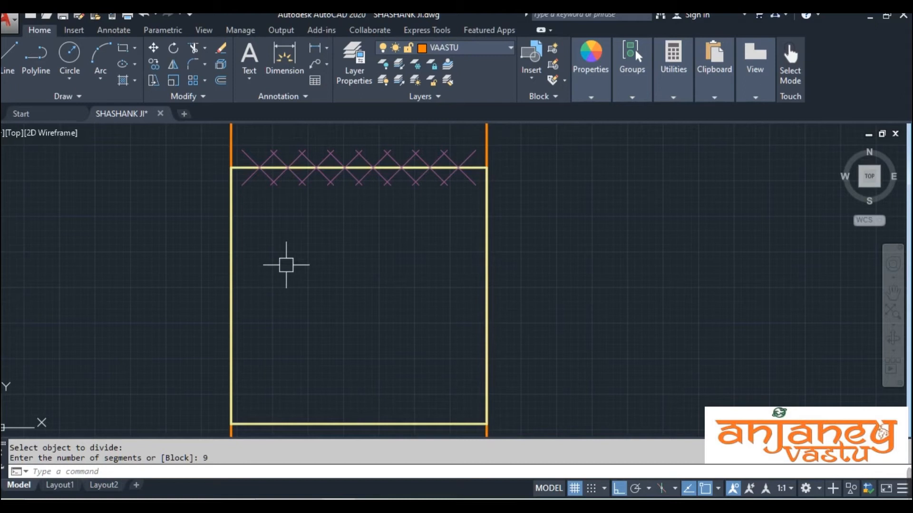
key(Return)
click(232, 247)
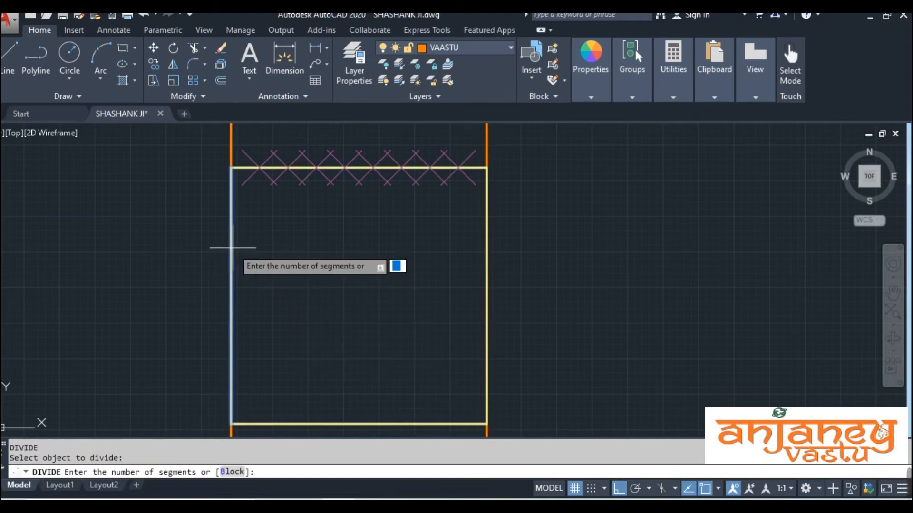
text(9)
key(Return)
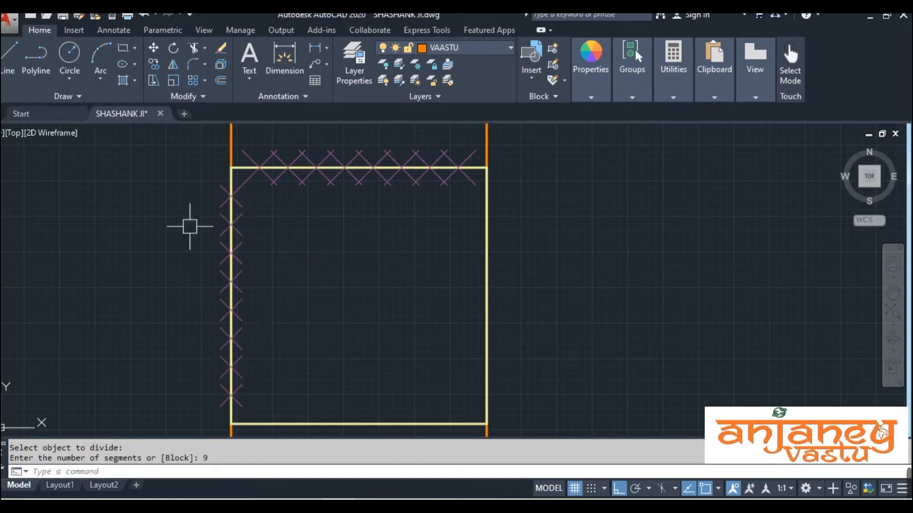
- Draw horizontal construction lines through all eight division points on the yellow square's left side
middle_drag(333, 334, 311, 335)
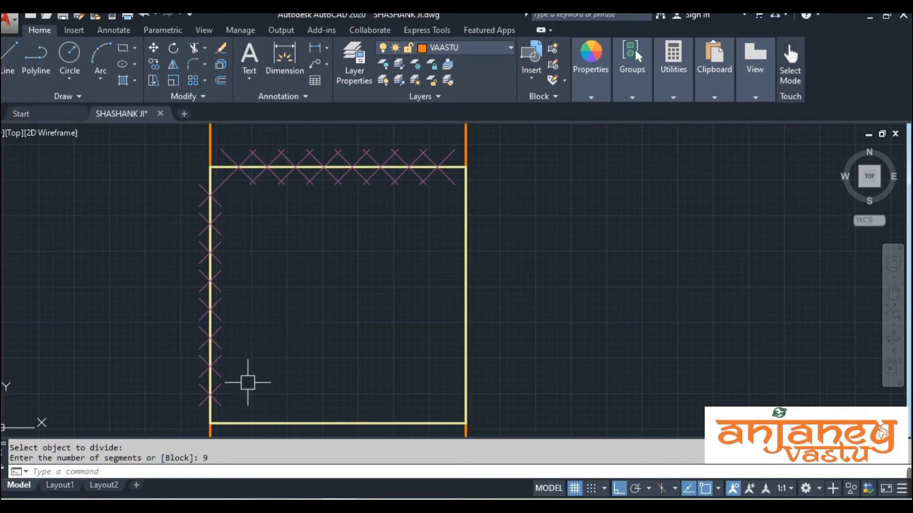
text(l)
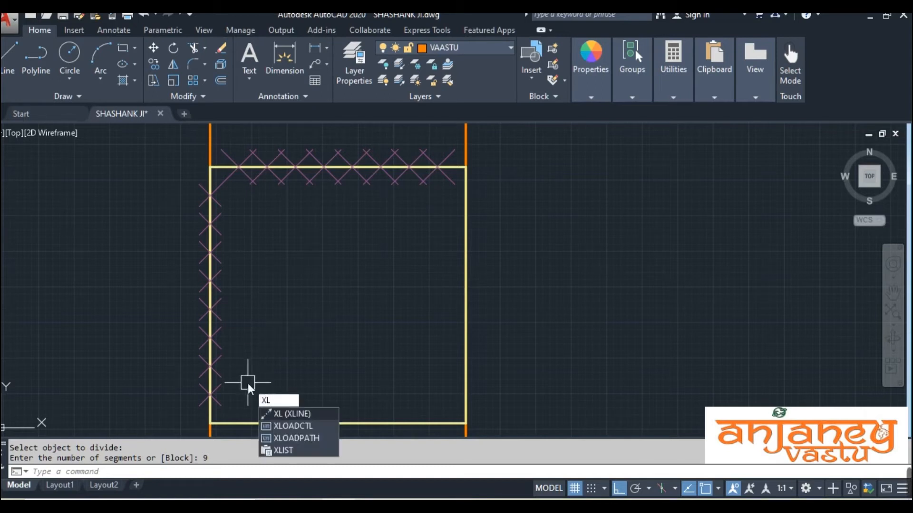
key(Return)
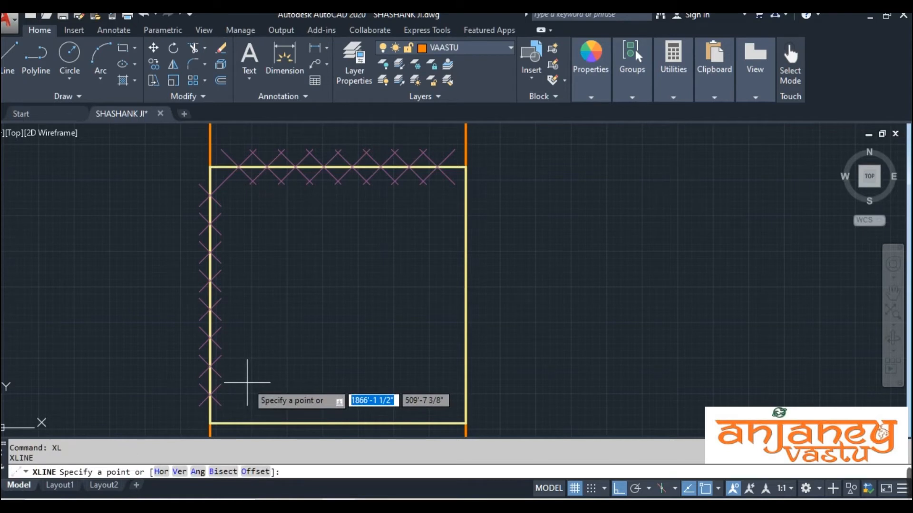
text(h)
key(Return)
scroll(227, 404, up, 2)
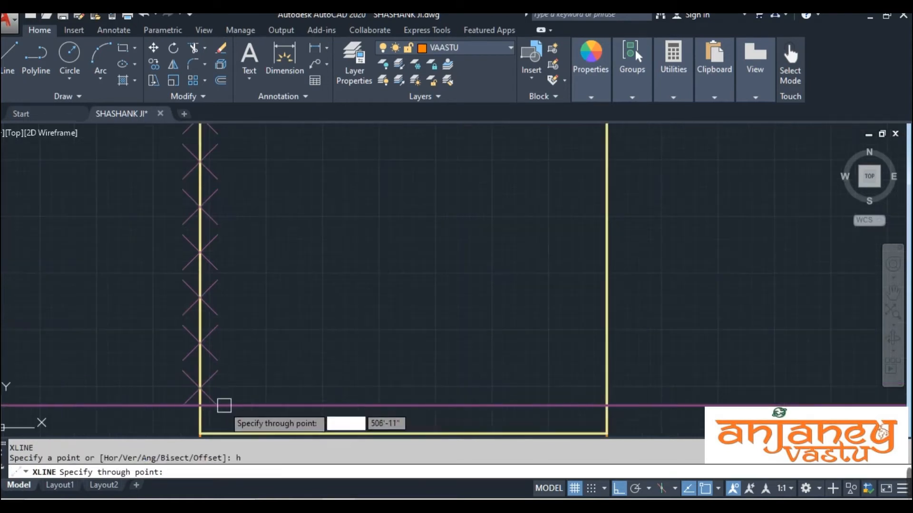
click(198, 386)
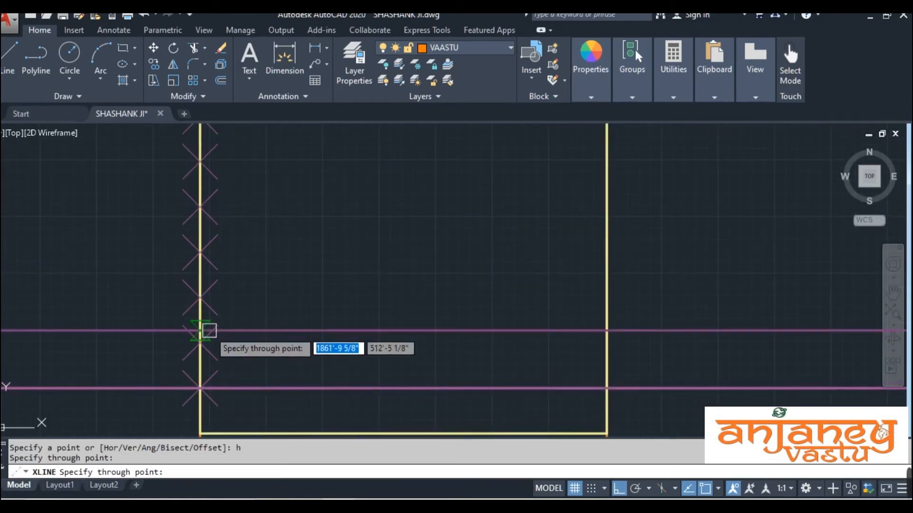
click(200, 342)
click(200, 298)
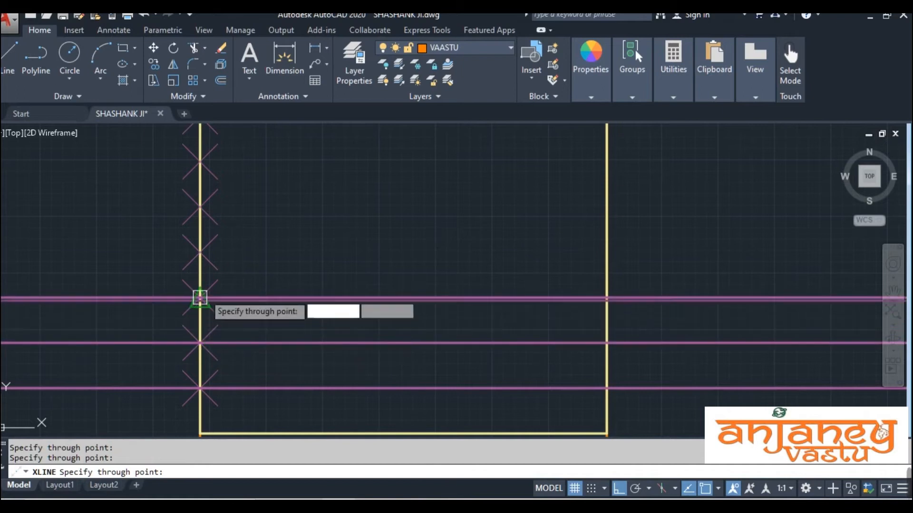
click(200, 252)
middle_drag(200, 205, 192, 302)
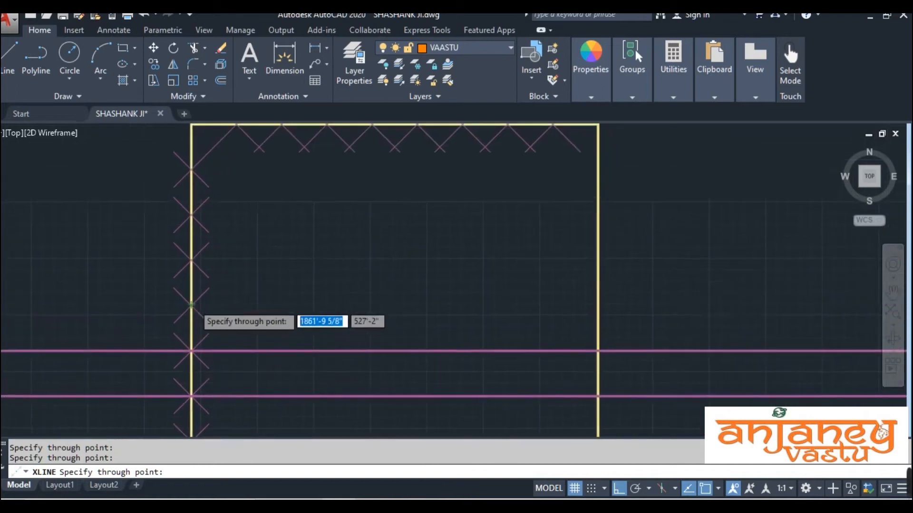
click(191, 306)
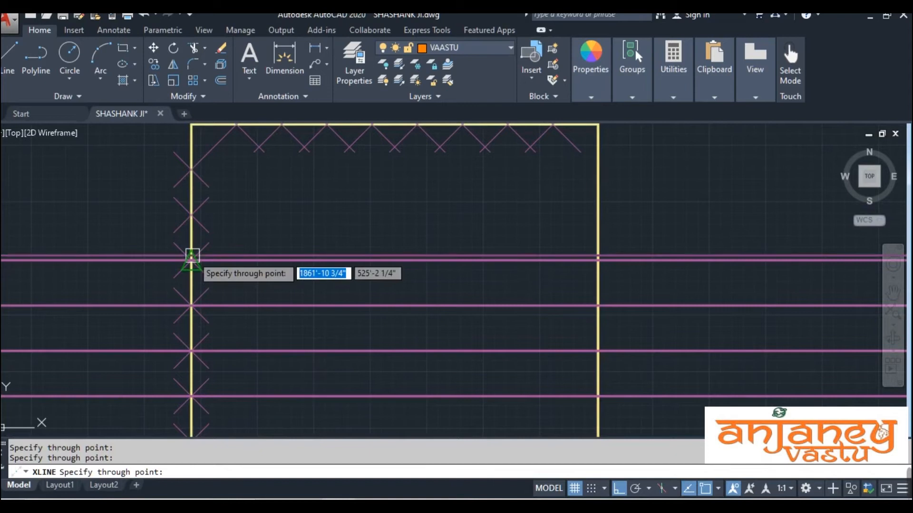
click(191, 260)
click(192, 215)
click(190, 169)
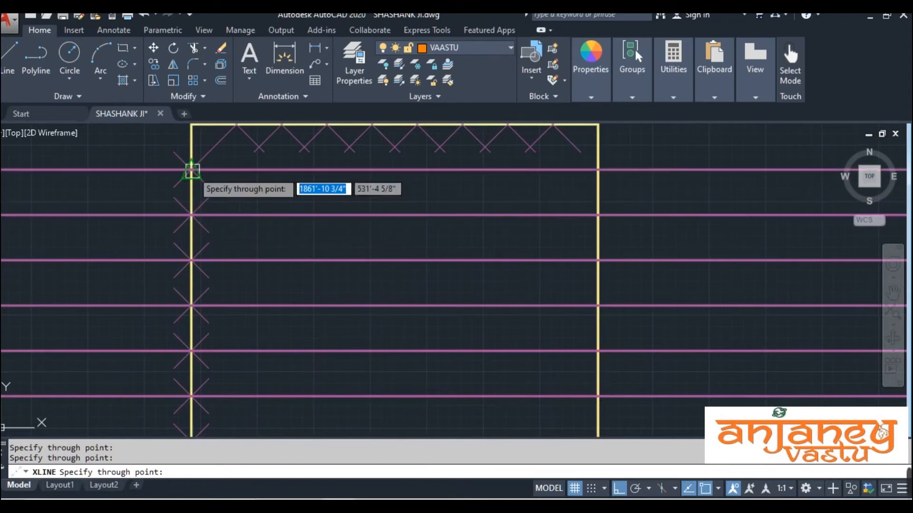
key(Escape)
- Draw vertical construction lines through all eight division points on the square's top edge
text(xl)
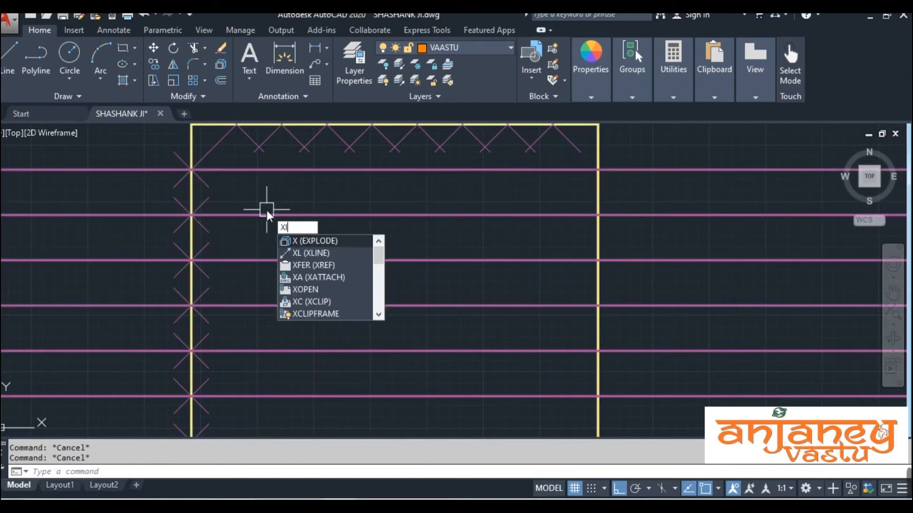
key(Return)
text(v)
key(Return)
middle_drag(261, 215, 219, 313)
click(220, 214)
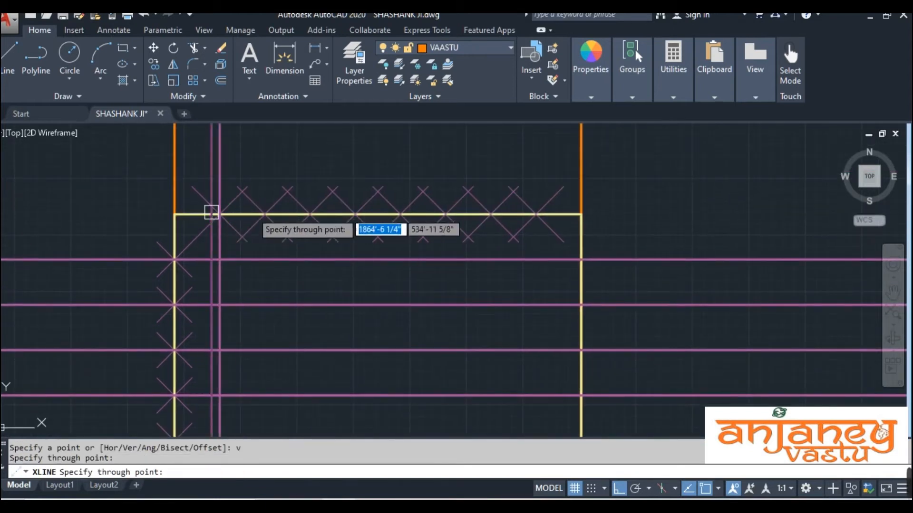
click(265, 214)
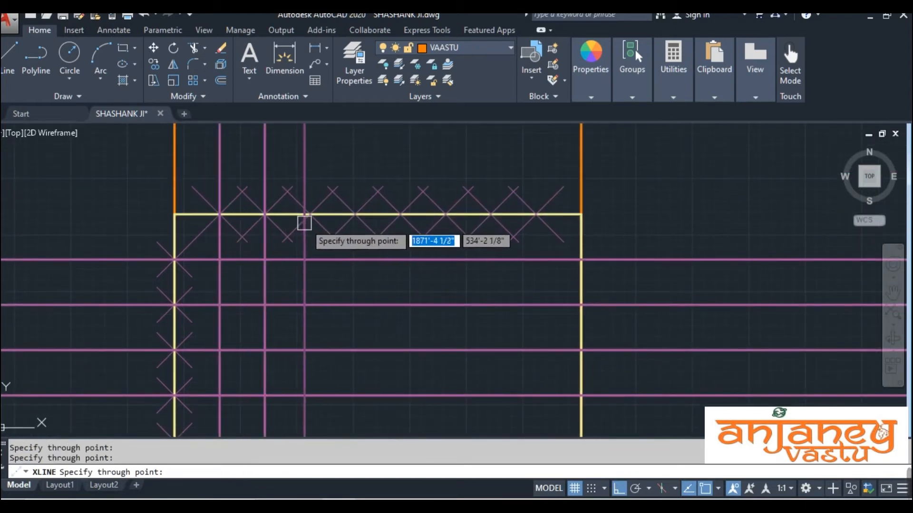
click(310, 215)
click(356, 215)
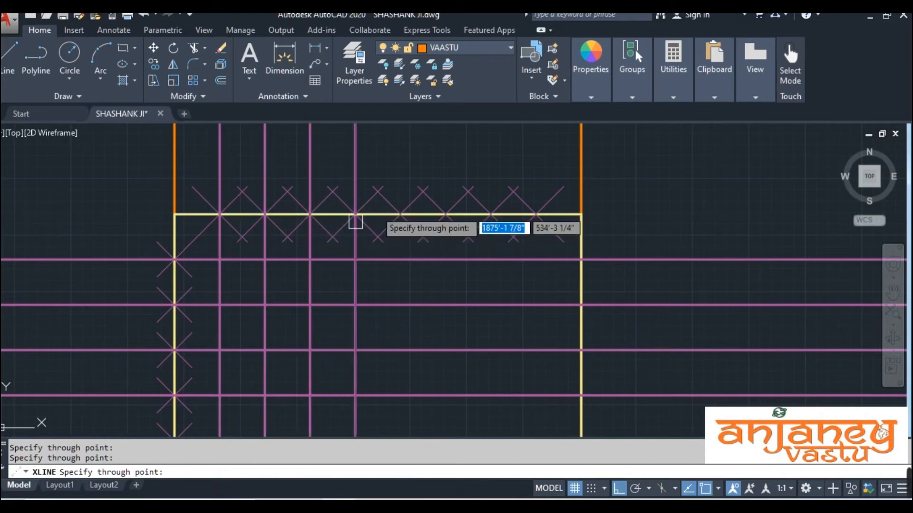
click(400, 215)
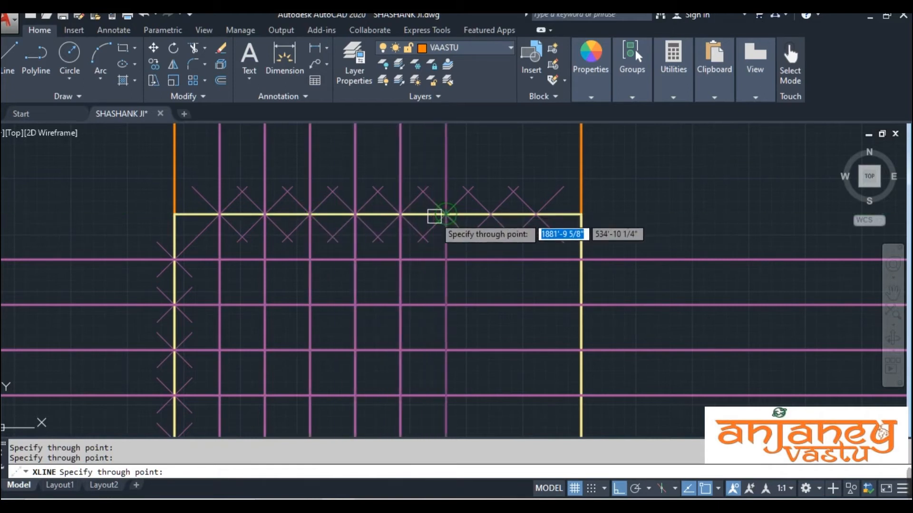
click(445, 215)
click(491, 214)
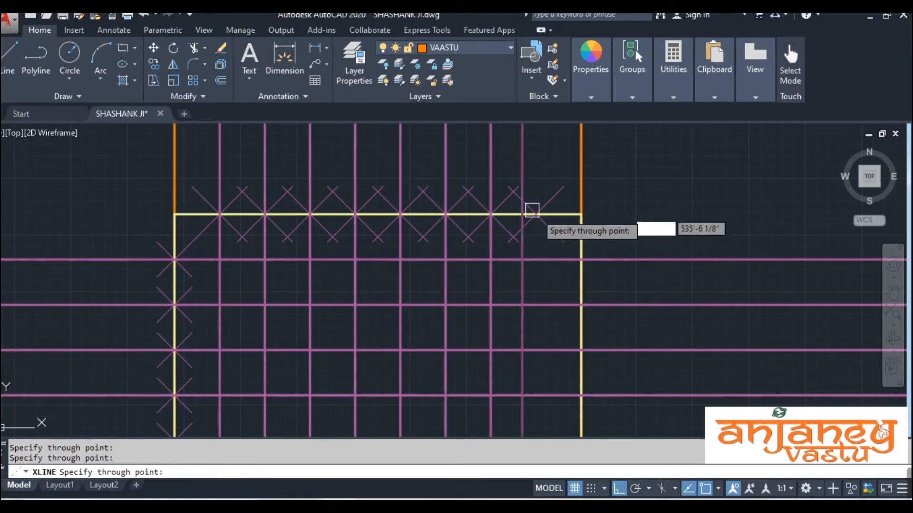
click(536, 215)
scroll(471, 318, down, 5)
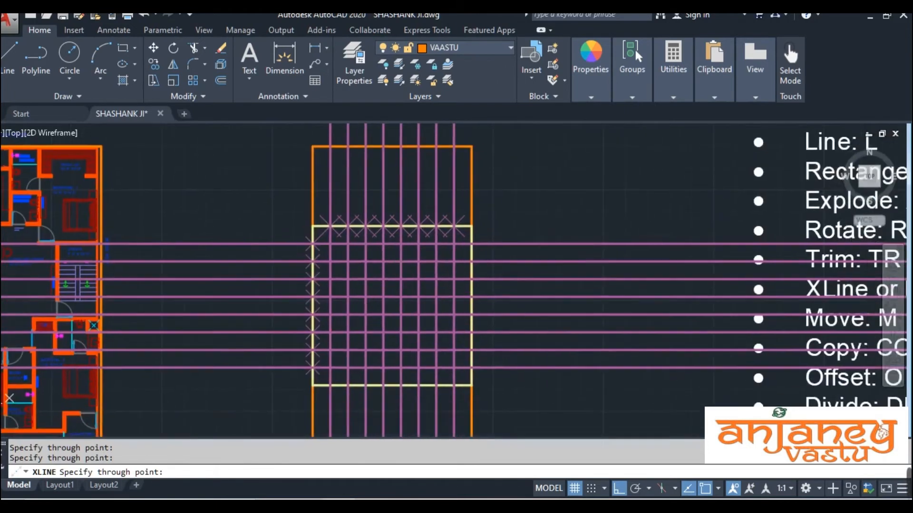
key(Escape)
key(Escape)
- Start TRIM with the yellow square's four sides as the cutting edges
middle_drag(347, 368, 341, 343)
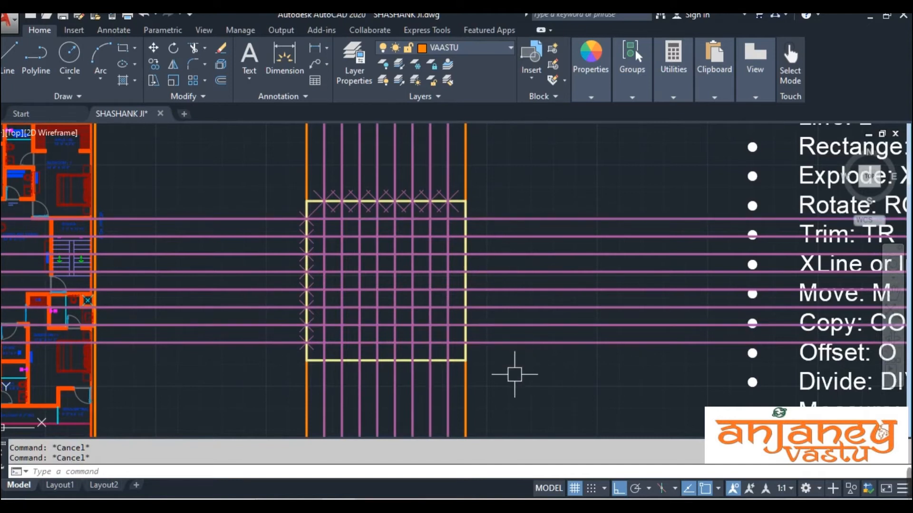
text(tr)
key(Return)
scroll(418, 371, up, 4)
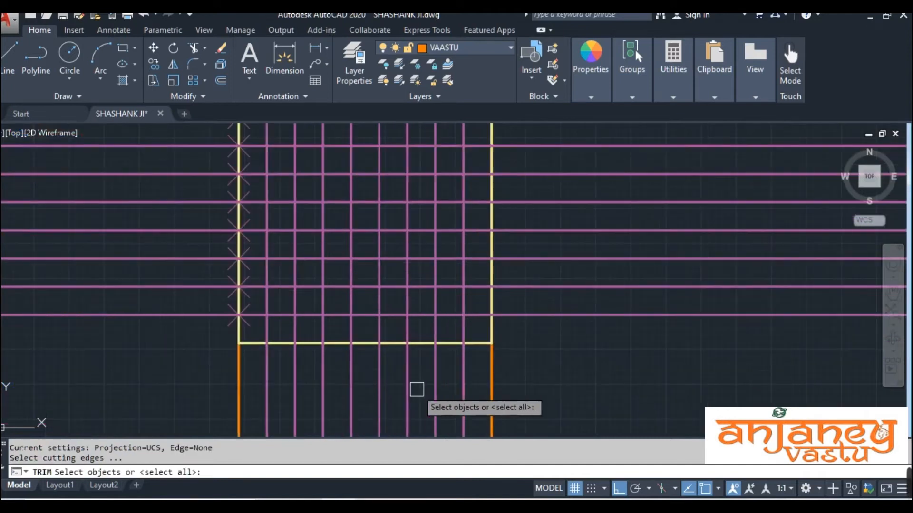
click(417, 352)
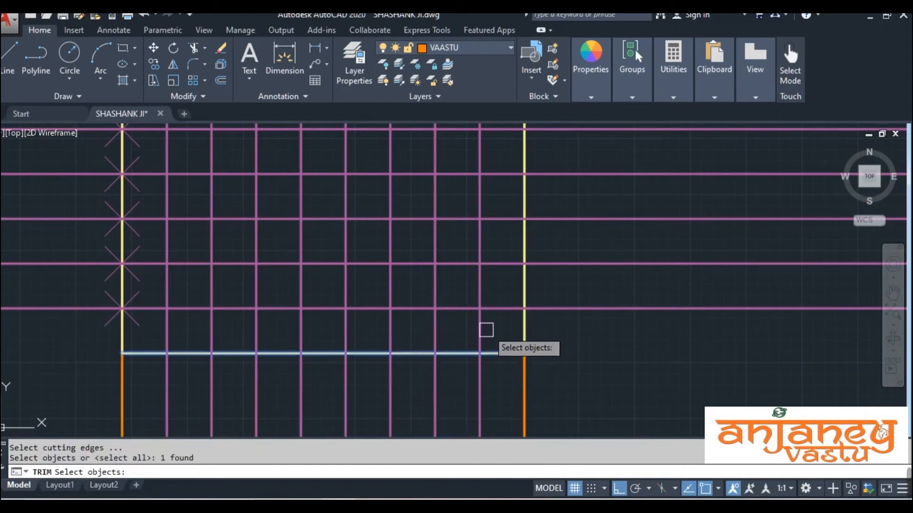
click(525, 342)
click(121, 342)
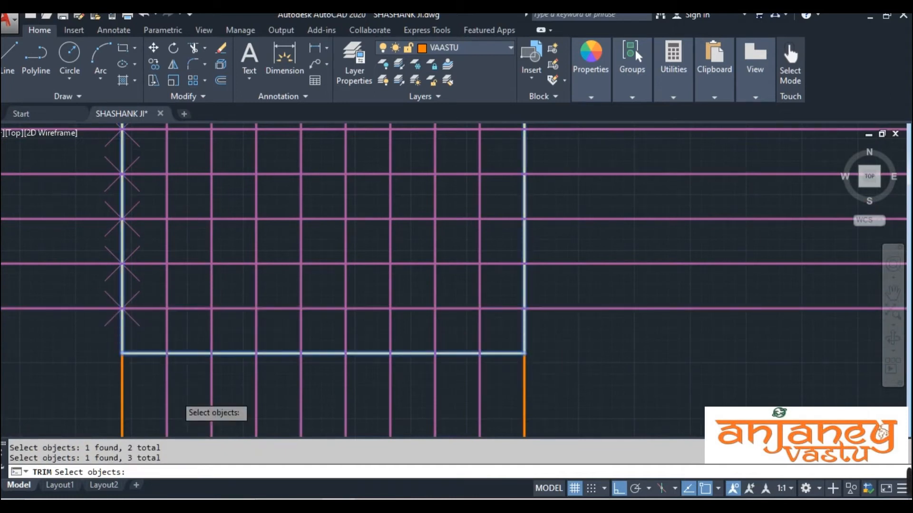
scroll(244, 209, down, 2)
middle_drag(245, 209, 228, 290)
scroll(241, 185, up, 2)
scroll(204, 199, up, 2)
click(209, 200)
scroll(277, 228, down, 4)
scroll(319, 243, down, 4)
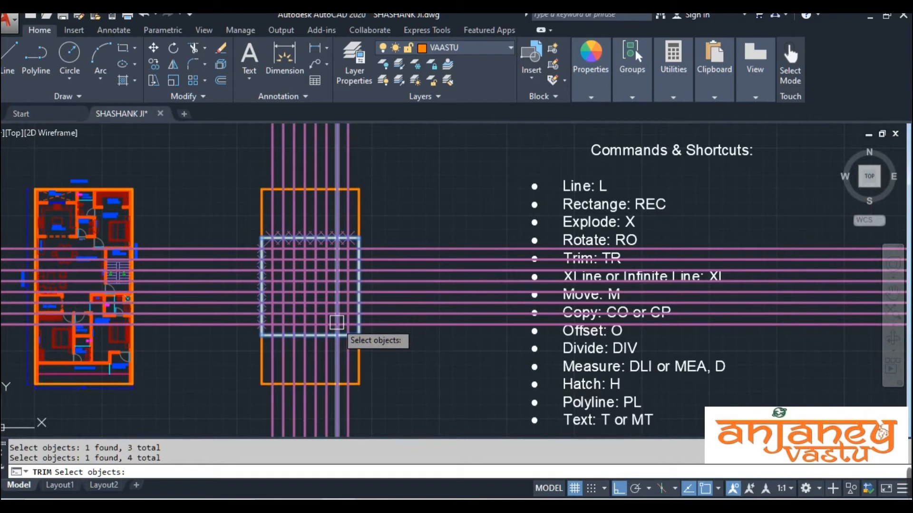
key(Return)
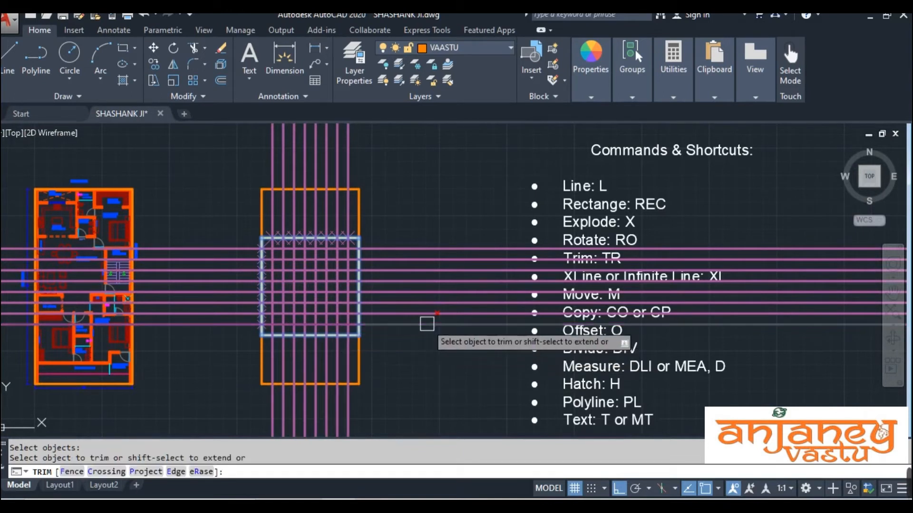
- Trim the horizontal construction lines on both sides of the square and the vertical ones above it
click(424, 325)
click(424, 314)
click(419, 303)
click(419, 292)
click(417, 315)
click(394, 209)
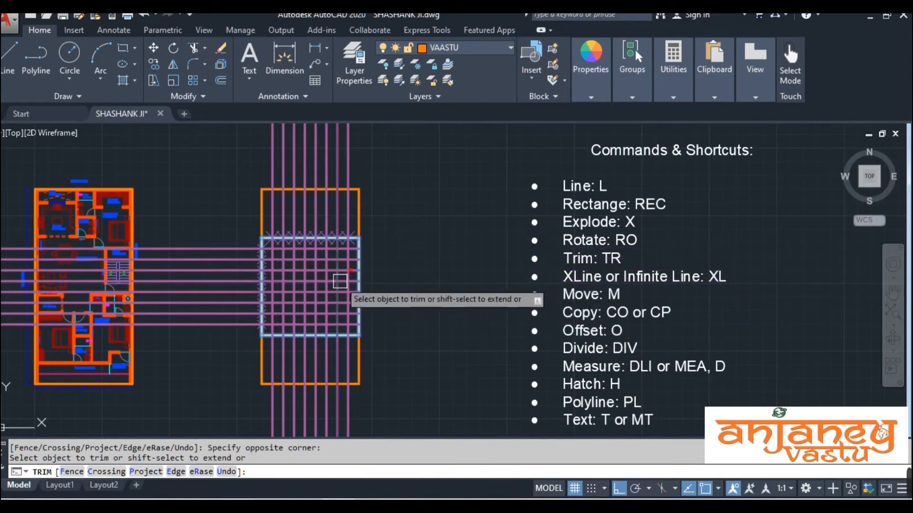
click(373, 152)
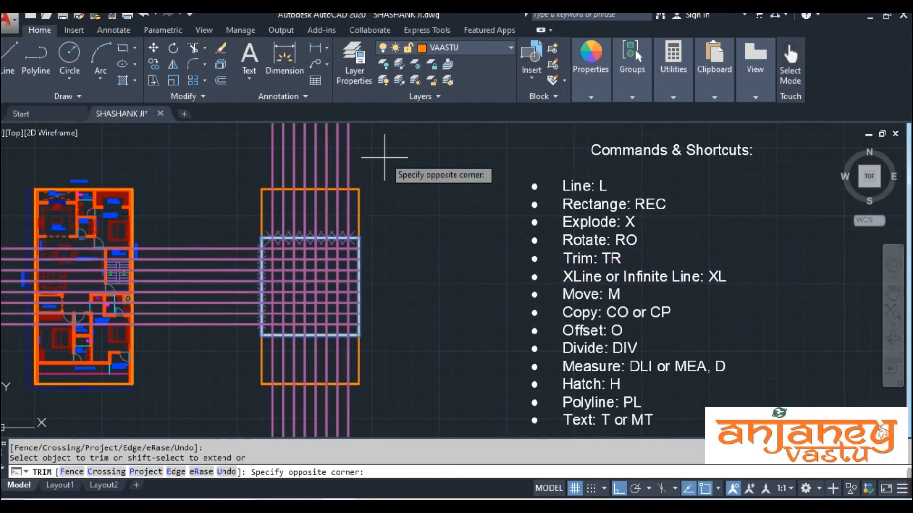
click(198, 347)
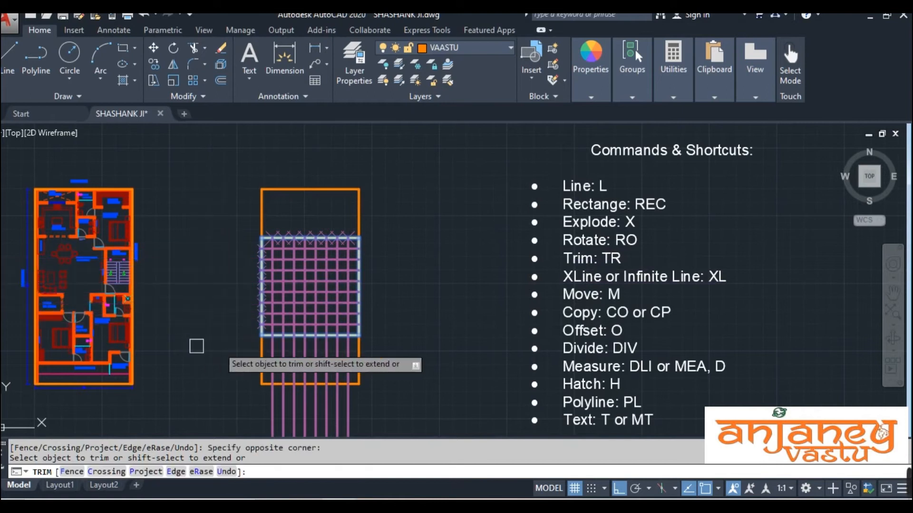
scroll(318, 372, up, 2)
scroll(369, 335, up, 3)
click(368, 336)
scroll(368, 336, down, 3)
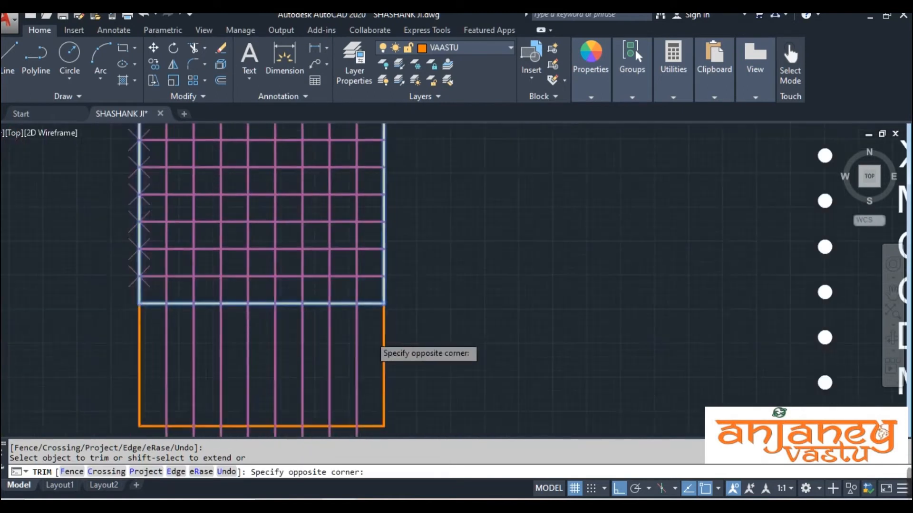
key(Escape)
key(Escape)
key(Escape)
- Trim portions of the three rightmost vertical lines below the square, using all objects as cutting edges
middle_drag(352, 356, 350, 275)
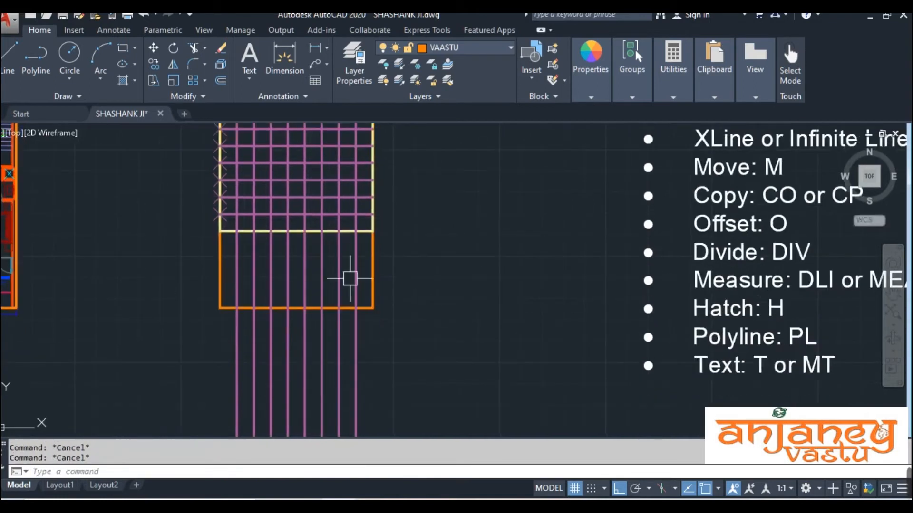
text(tr)
key(Return)
key(Return)
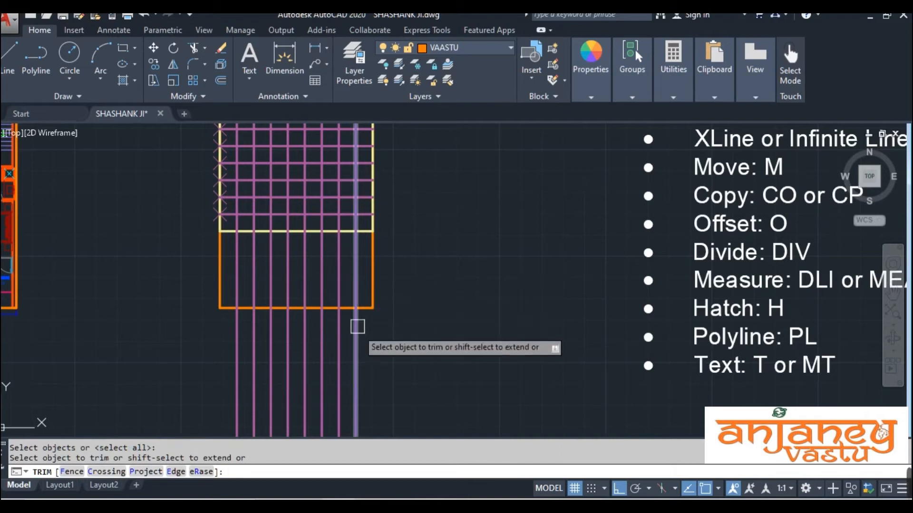
click(339, 332)
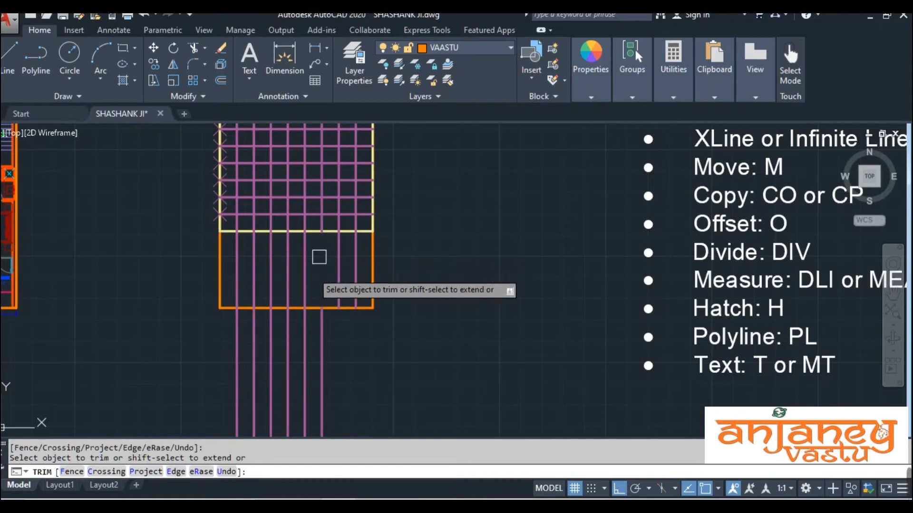
key(Escape)
- Trim the remaining vertical lines directly below the square, using only its bottom edge as the cutting edge
text(tr)
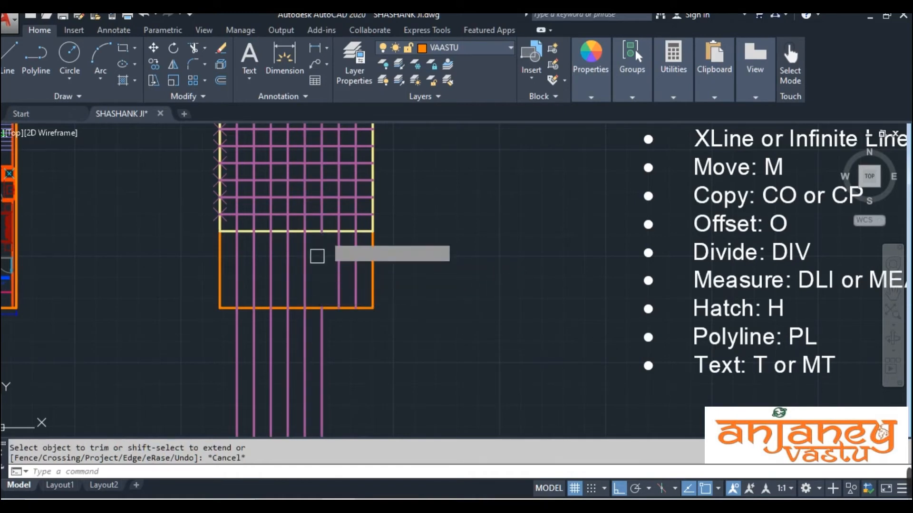
key(Return)
scroll(327, 232, up, 2)
click(306, 231)
scroll(348, 297, down, 2)
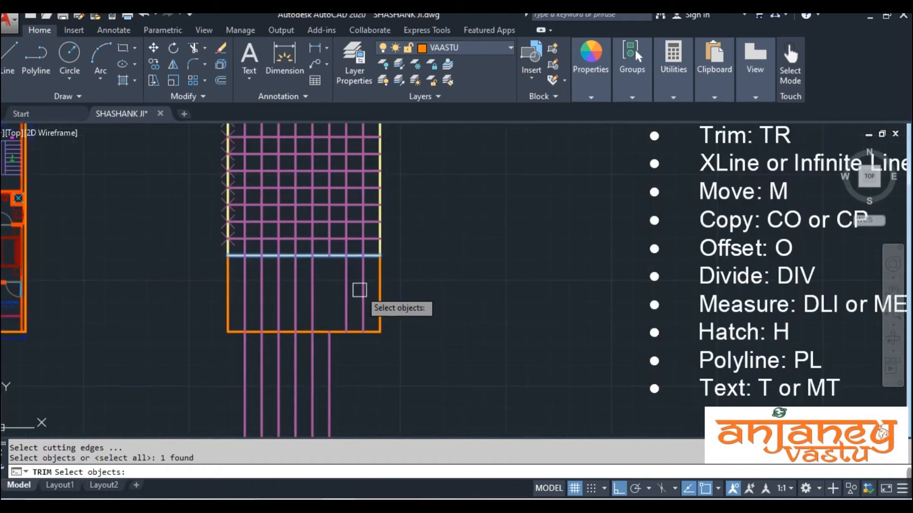
key(Return)
click(347, 286)
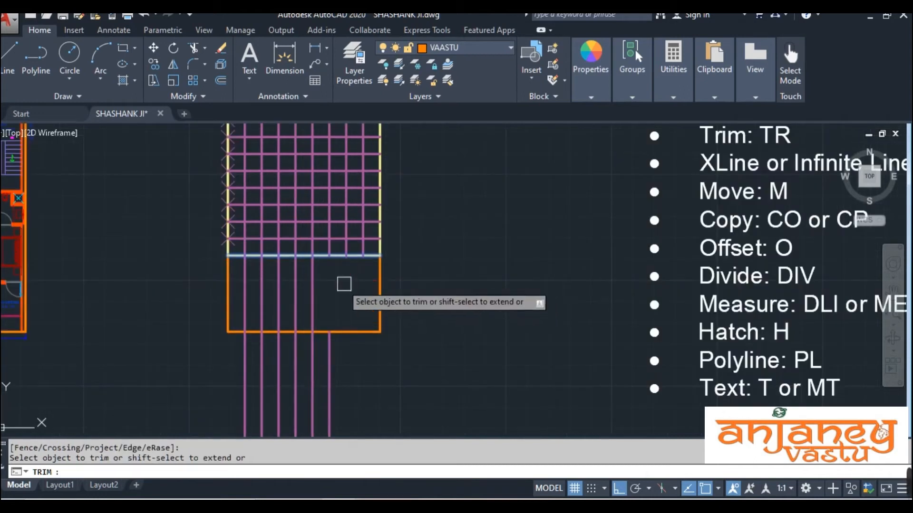
click(312, 298)
click(295, 292)
click(277, 289)
click(261, 284)
click(244, 279)
scroll(283, 314, down, 2)
key(Escape)
- Delete the leftover vertical line piece below the orange rectangle
click(330, 369)
click(273, 375)
key(Delete)
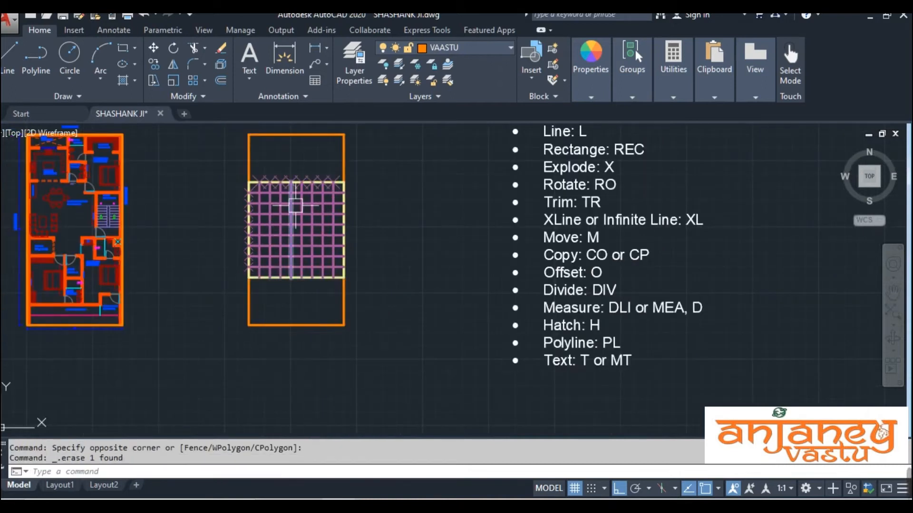
- Delete the X-shaped division markers along the square's left edge
scroll(280, 211, up, 4)
scroll(204, 267, down, 3)
scroll(206, 314, up, 3)
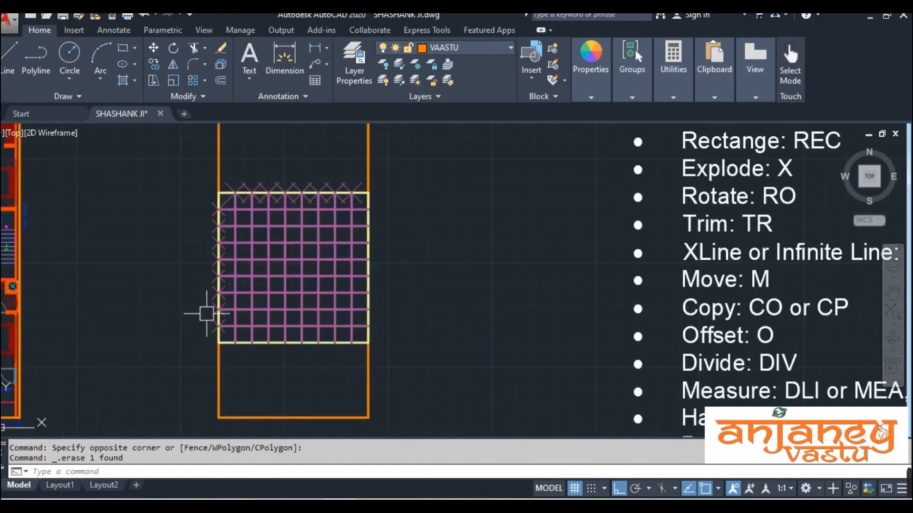
scroll(207, 314, up, 5)
click(226, 372)
scroll(225, 372, down, 5)
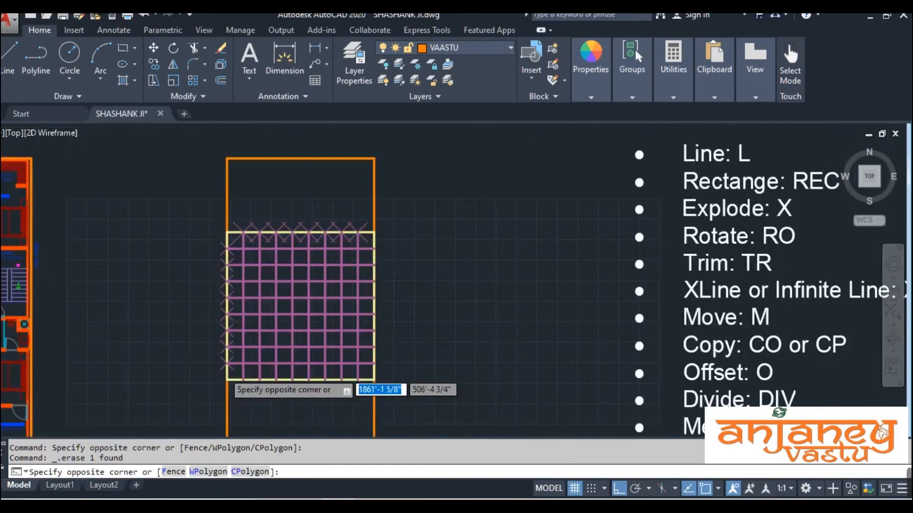
click(190, 249)
key(Delete)
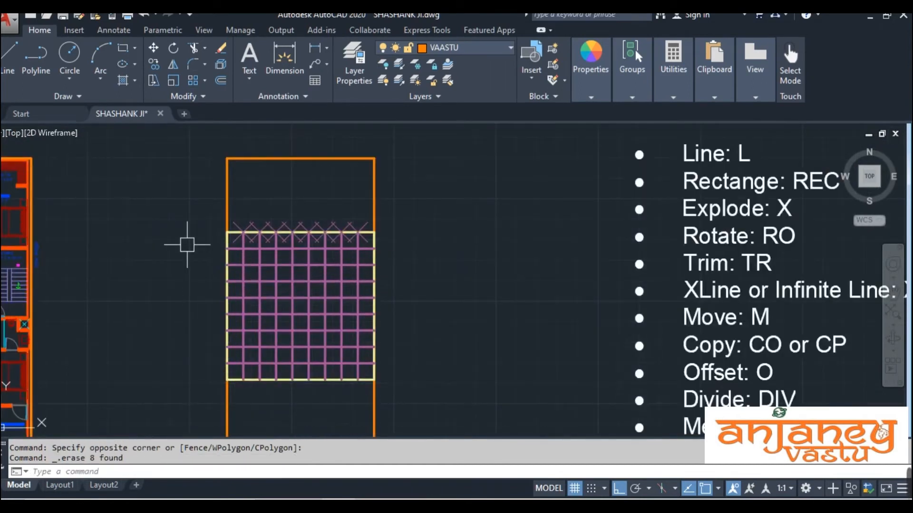
- Delete the X-shaped division markers along the square's top edge
scroll(363, 195, up, 5)
click(367, 299)
scroll(367, 300, down, 4)
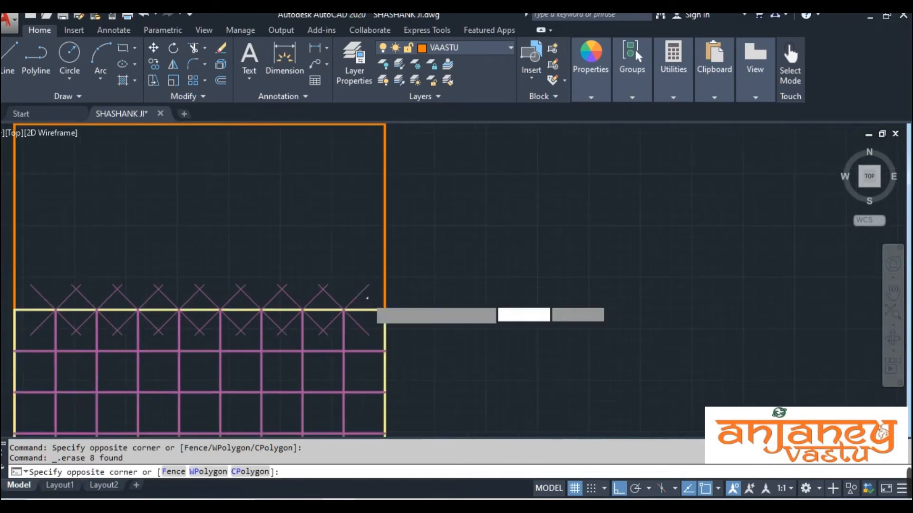
click(156, 242)
key(Delete)
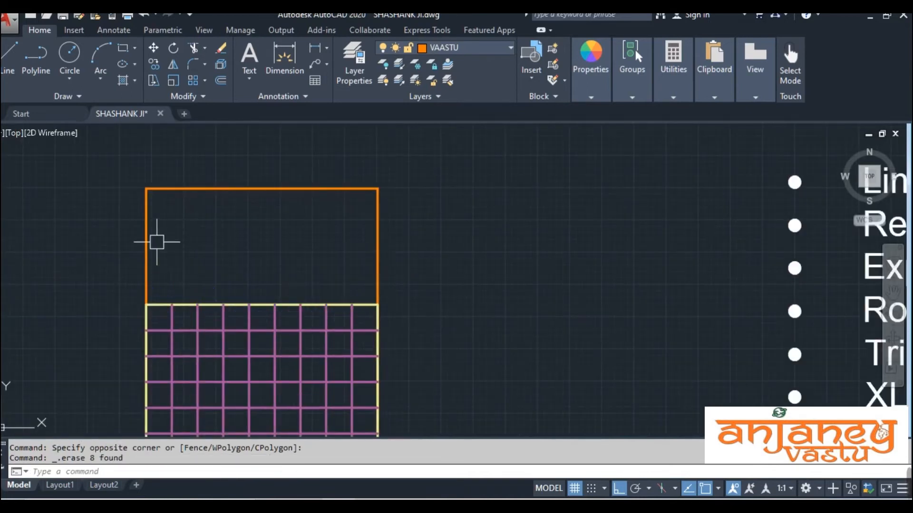
- Select all the purple grid lines inside the square and change their colour to light yellow
scroll(536, 200, down, 2)
scroll(438, 309, up, 4)
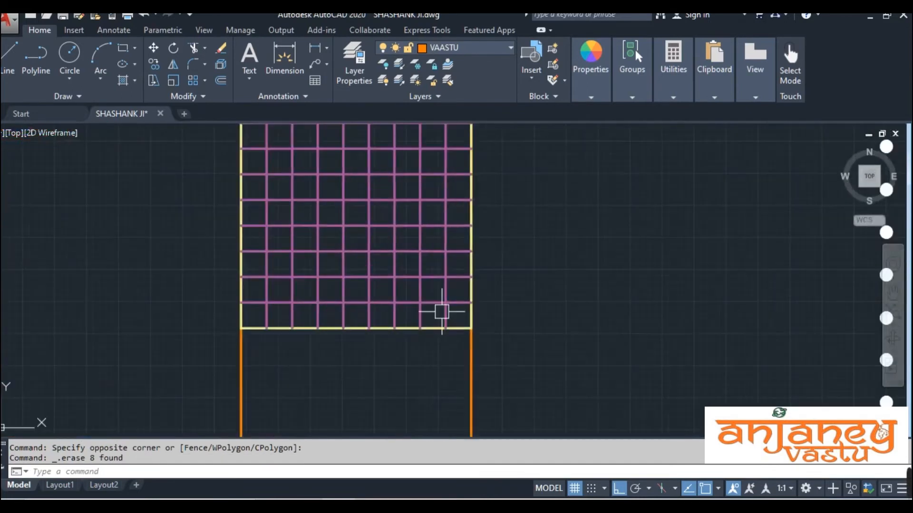
click(459, 323)
scroll(460, 323, down, 2)
scroll(442, 304, down, 5)
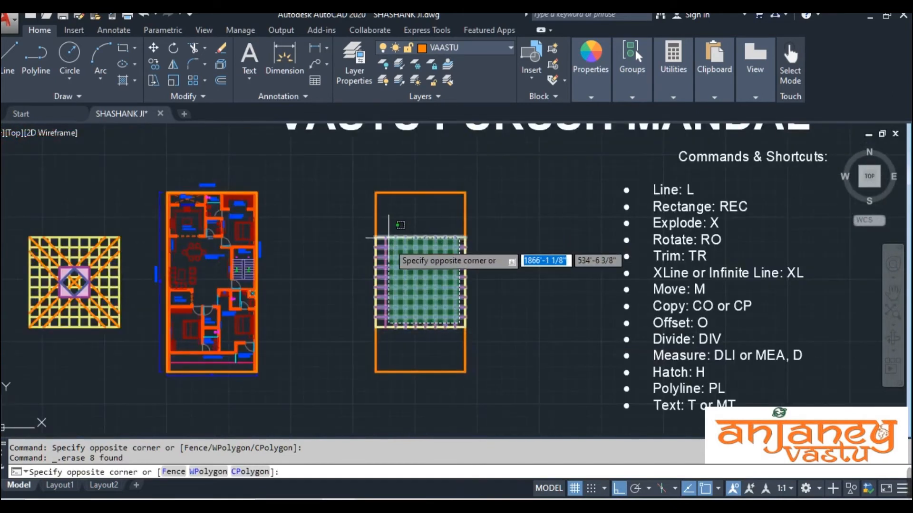
scroll(397, 224, up, 4)
click(373, 234)
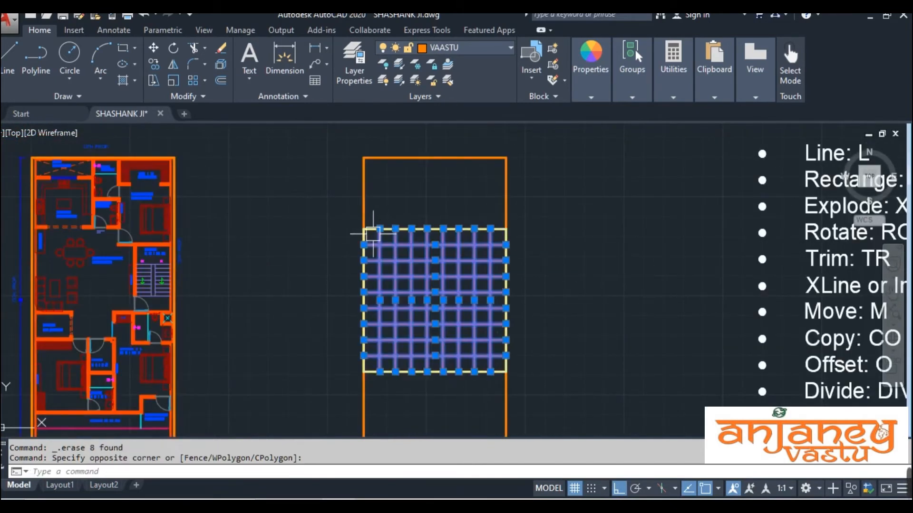
click(588, 88)
click(602, 113)
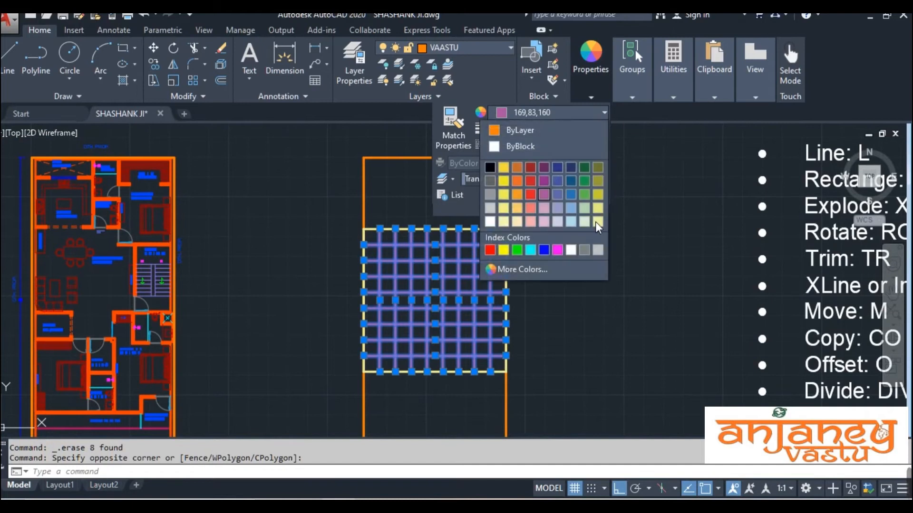
click(595, 222)
key(Escape)
- Draw a diagonal line from the grid square's top-left corner to its bottom-right corner
middle_drag(530, 320, 477, 284)
middle_drag(472, 238, 448, 260)
scroll(457, 283, up, 2)
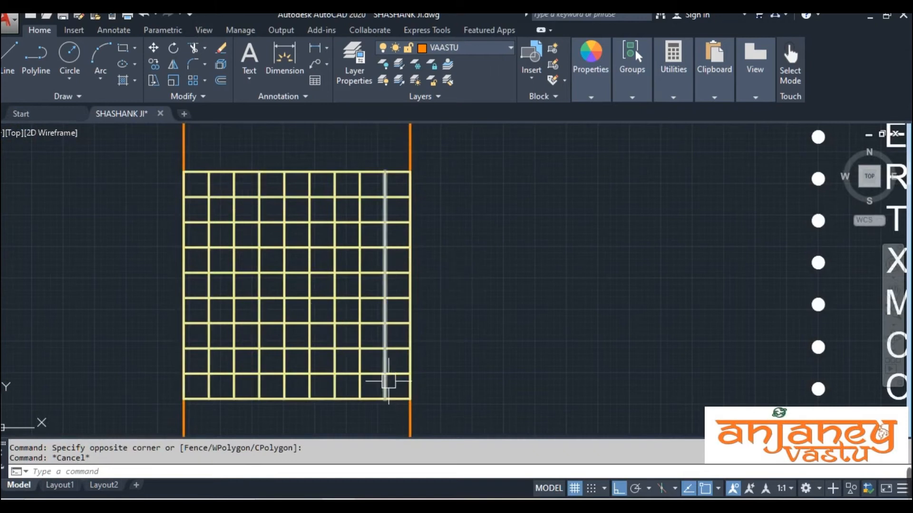
text(l)
key(Return)
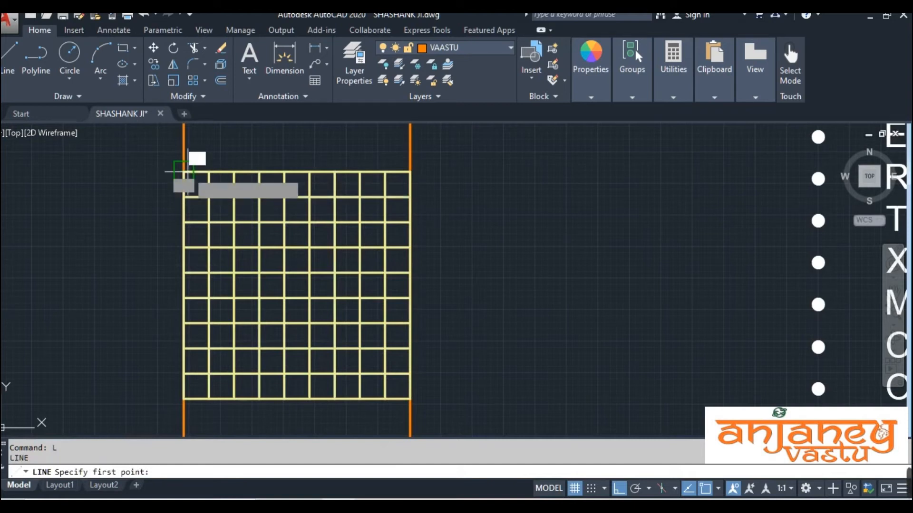
click(183, 172)
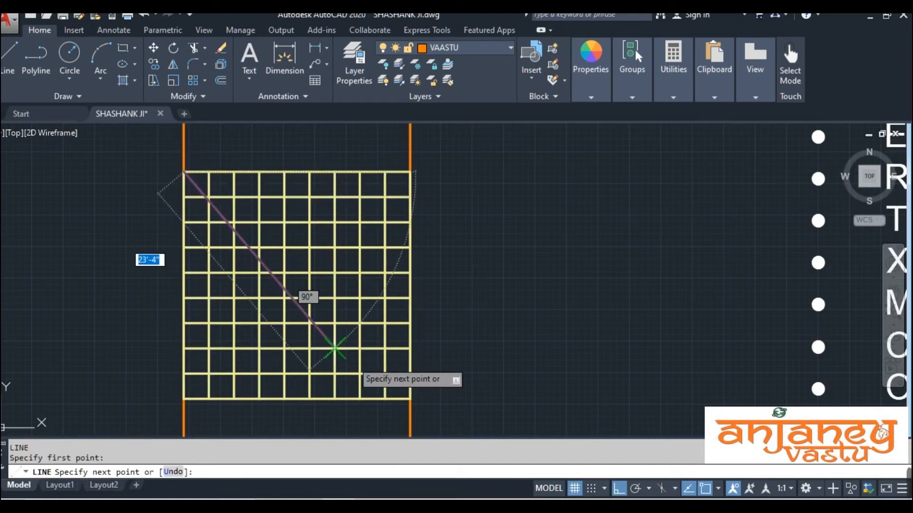
click(409, 398)
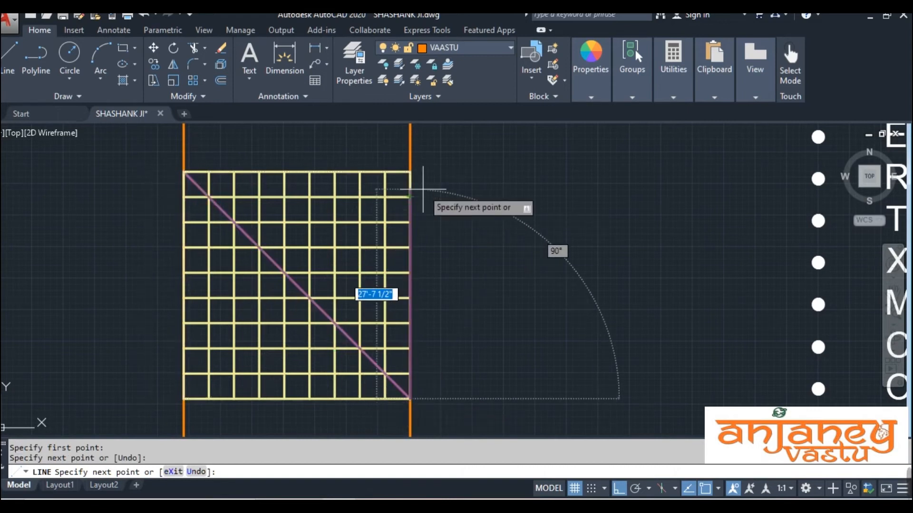
key(Escape)
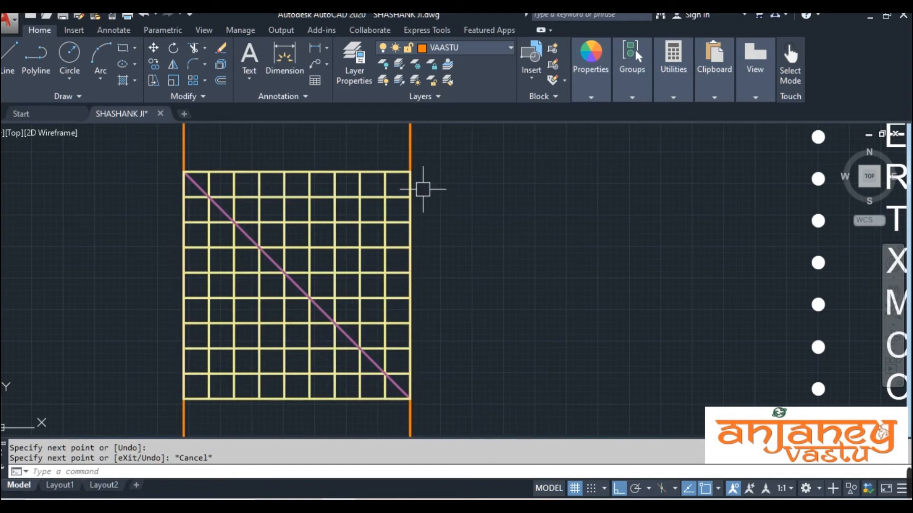
- Draw the opposite diagonal line from the grid square's top-right corner to its bottom-left corner
text(l)
key(Return)
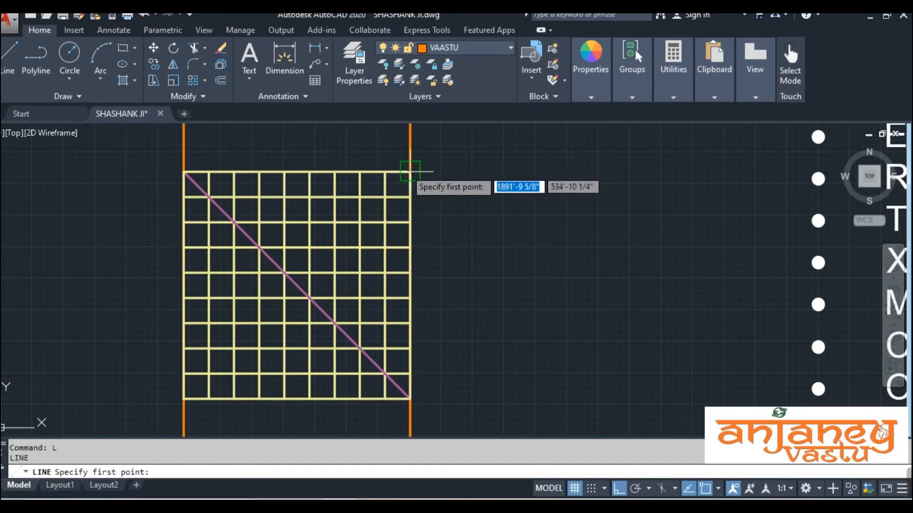
click(410, 171)
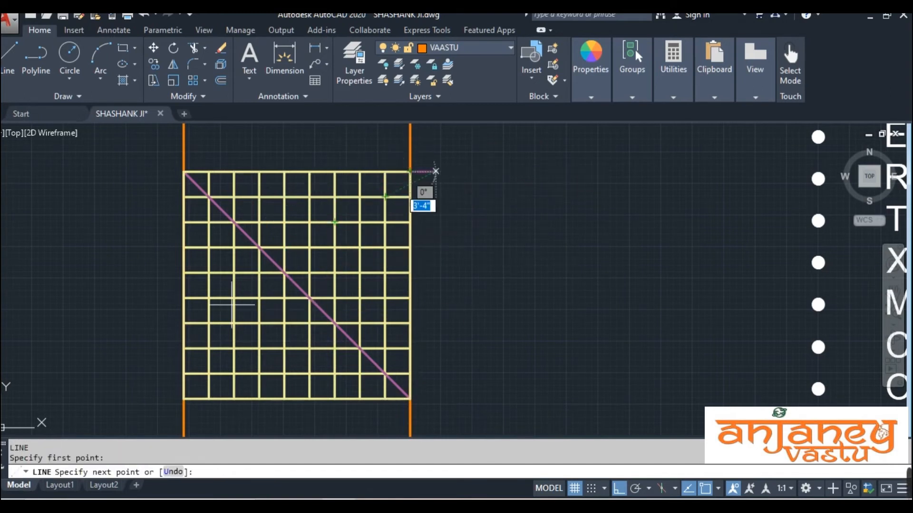
click(184, 399)
key(Escape)
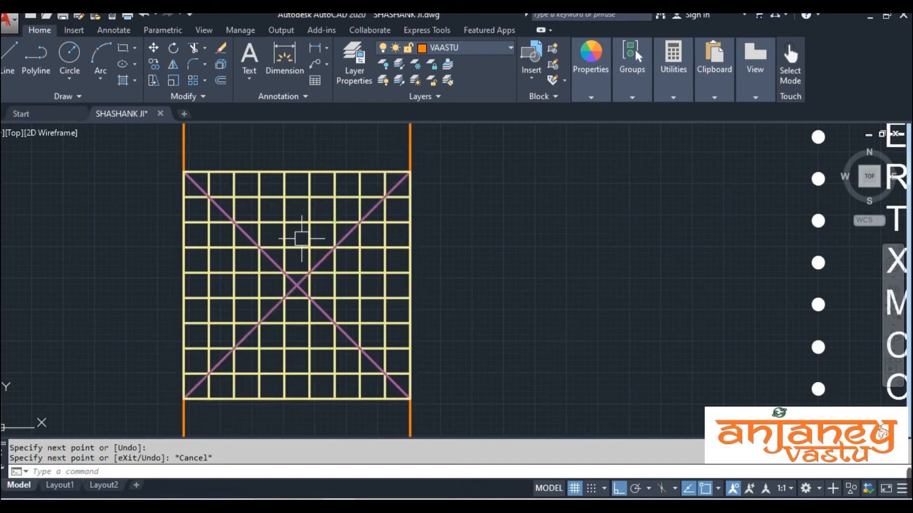
- Offset the top-left to bottom-right diagonal to both sides by one grid cell width (3'-4"), picked from two neighbouring grid points
scroll(267, 238, up, 2)
middle_drag(240, 197, 258, 252)
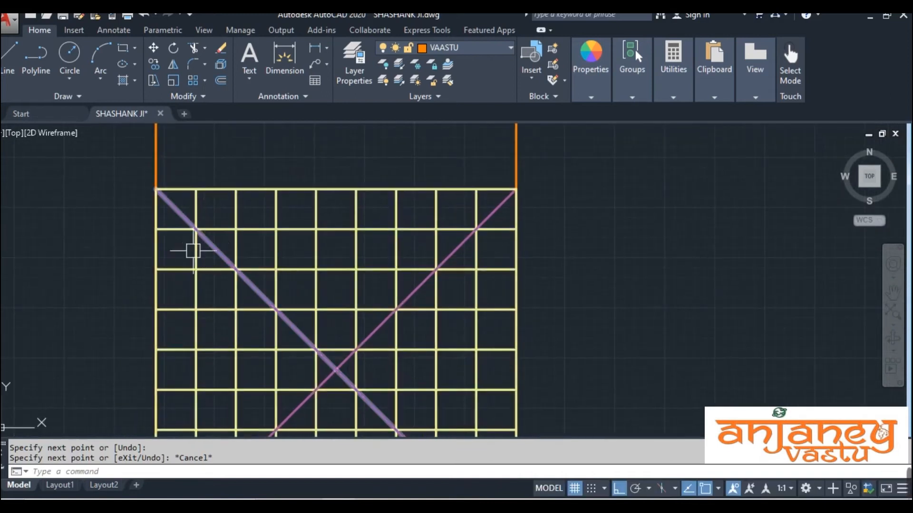
scroll(204, 206, up, 2)
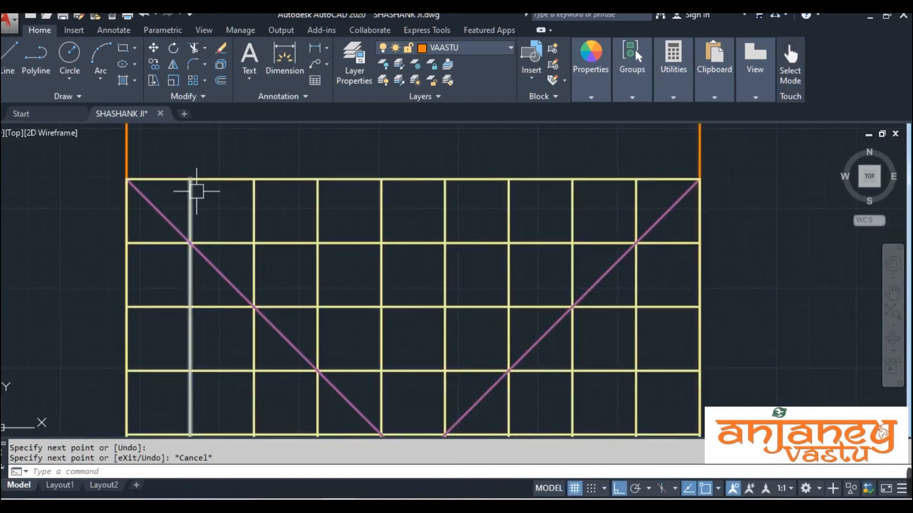
scroll(305, 241, down, 2)
mouse_move(374, 313)
middle_down()
mouse_move(338, 310)
mouse_move(313, 254)
middle_up()
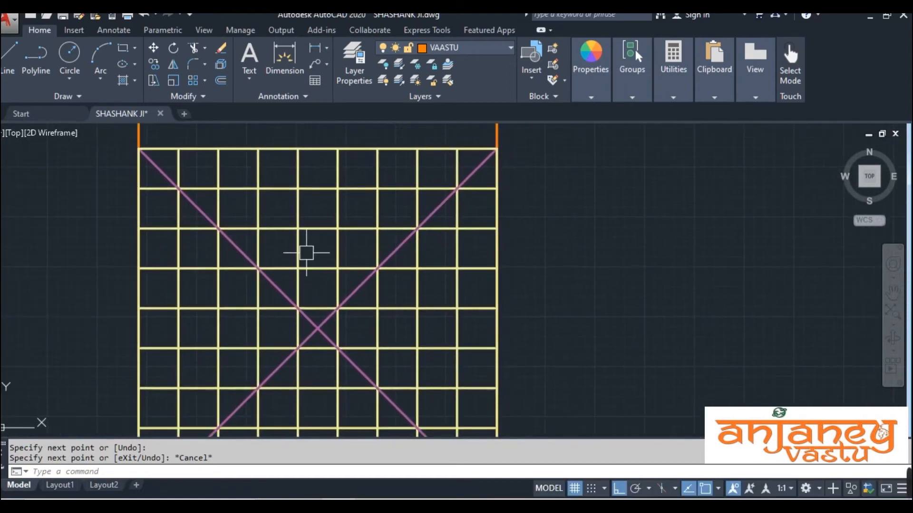
key(Return)
middle_drag(234, 173, 240, 225)
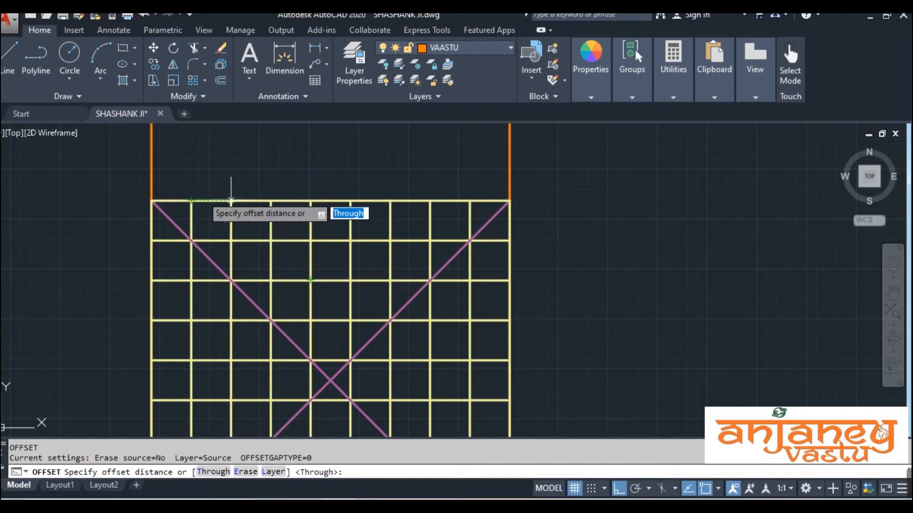
click(191, 201)
click(231, 201)
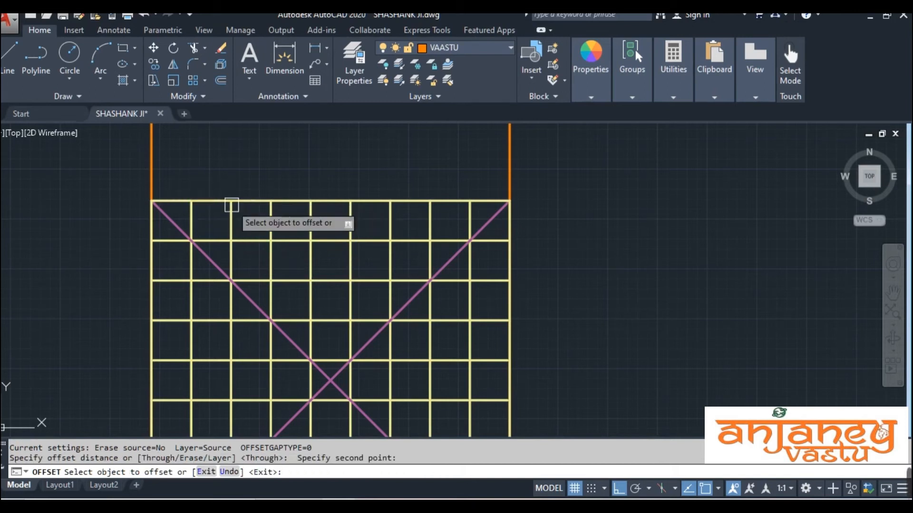
click(210, 262)
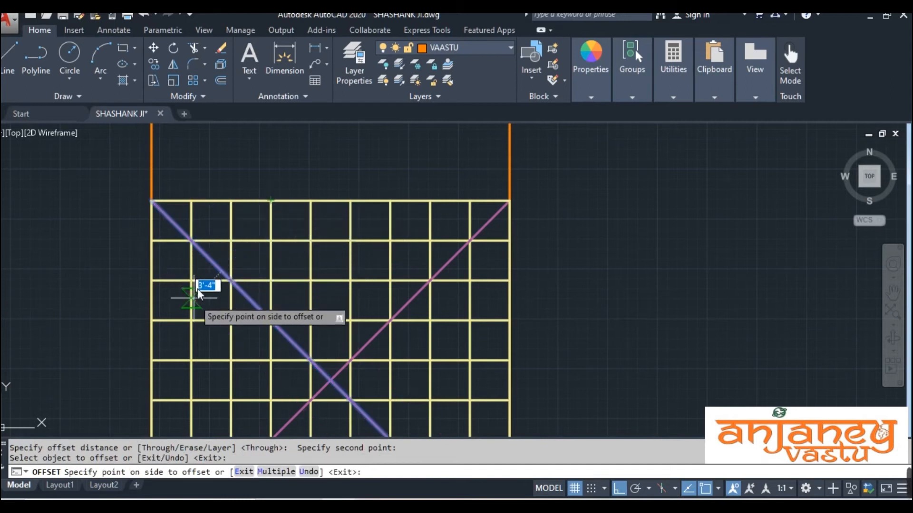
click(294, 167)
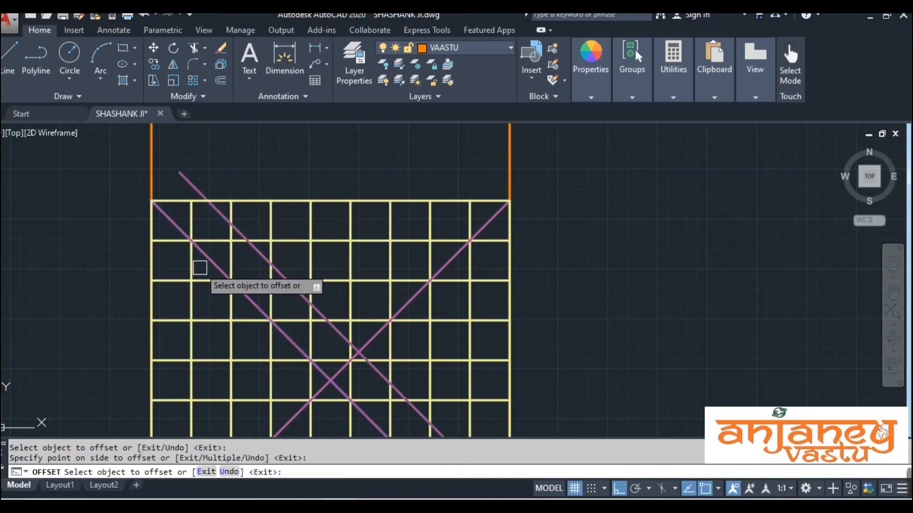
click(214, 265)
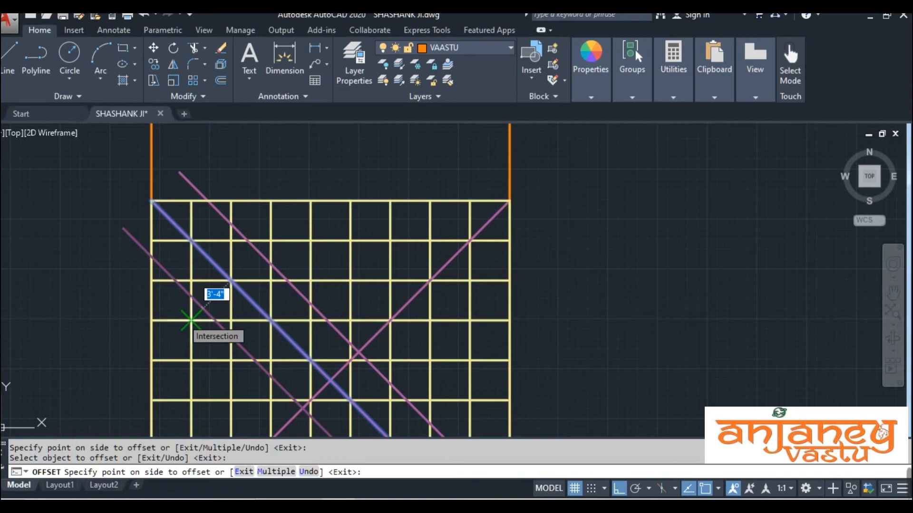
click(167, 343)
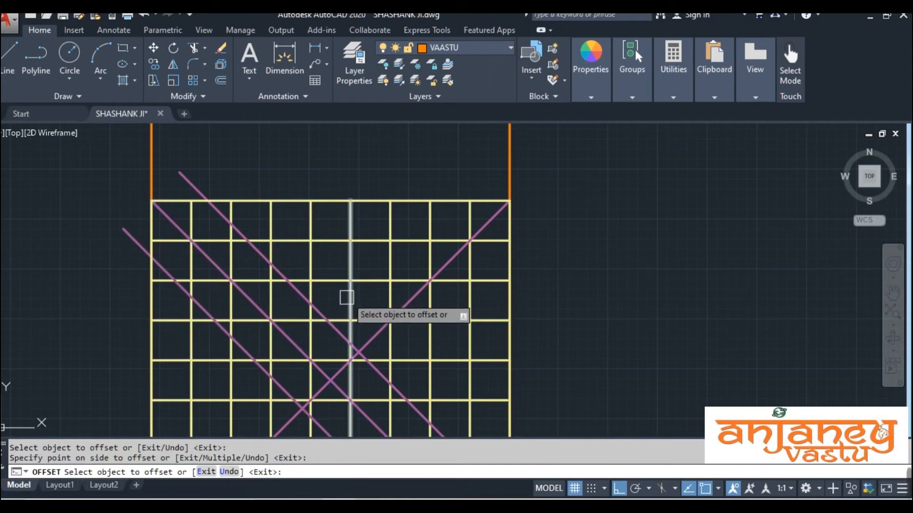
- Offset the top-right to bottom-left diagonal to both sides by the same grid cell width
middle_drag(347, 297, 261, 250)
scroll(389, 324, down, 2)
middle_drag(390, 327, 415, 348)
scroll(408, 340, up, 4)
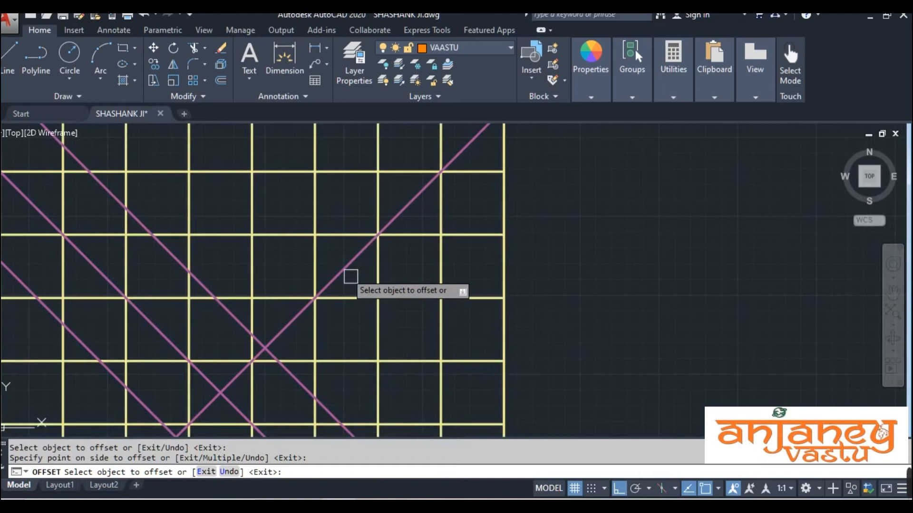
click(337, 274)
click(273, 250)
click(338, 278)
click(395, 307)
scroll(394, 306, down, 3)
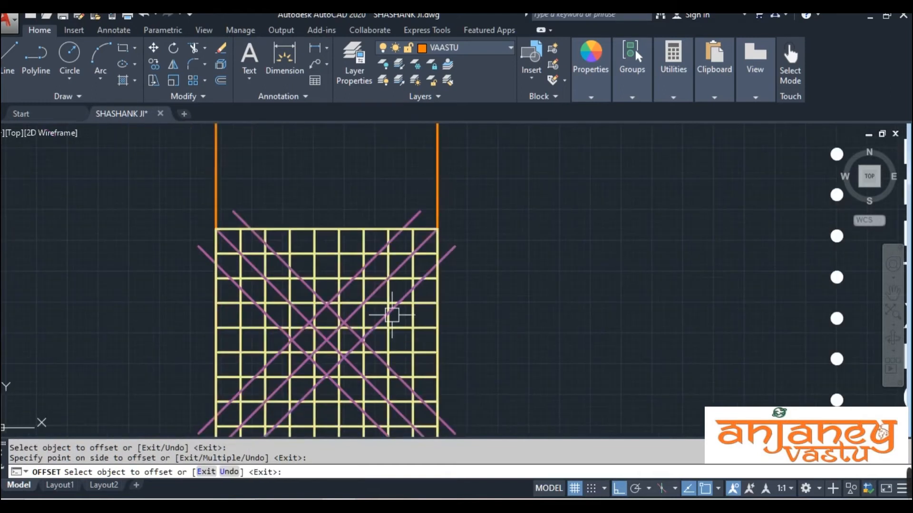
key(Escape)
- Trim the ends of the offset diagonals that overhang the square on all sides, using all objects as cutting edges
middle_drag(297, 319, 269, 244)
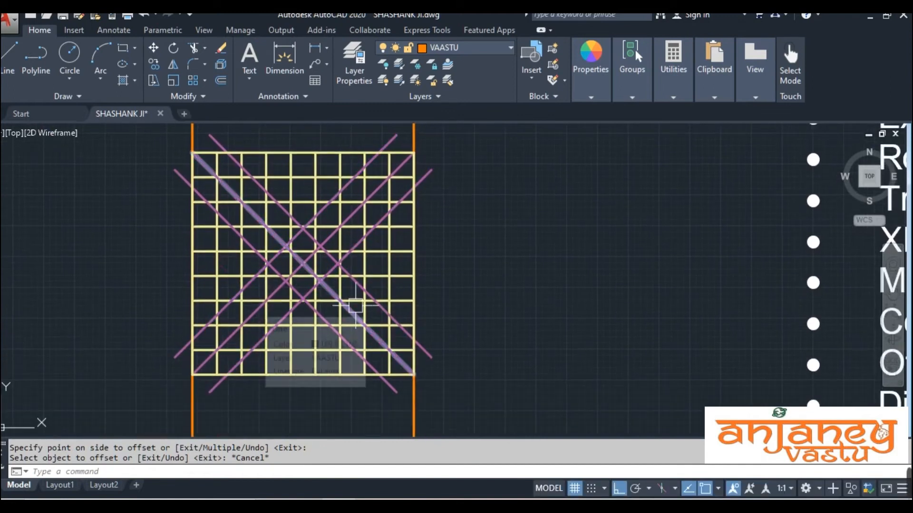
text(TR)
key(Return)
key(Return)
click(219, 383)
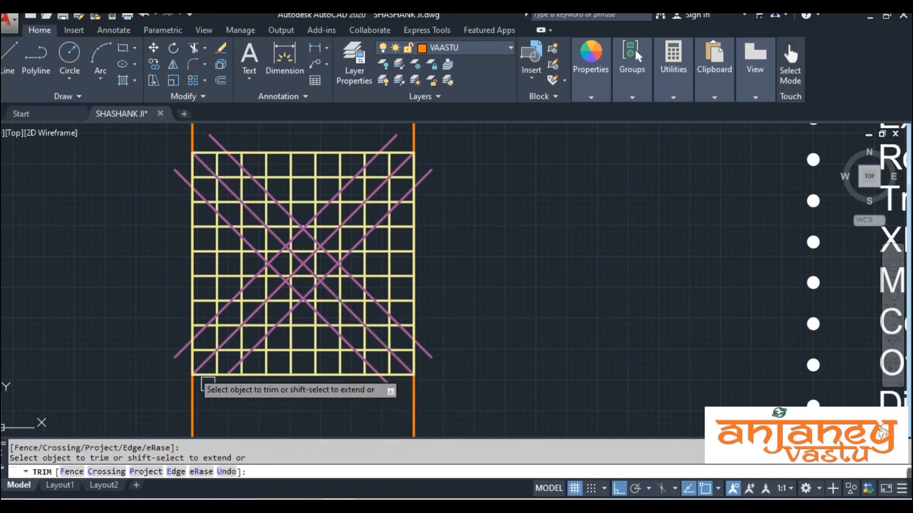
middle_drag(169, 227, 170, 253)
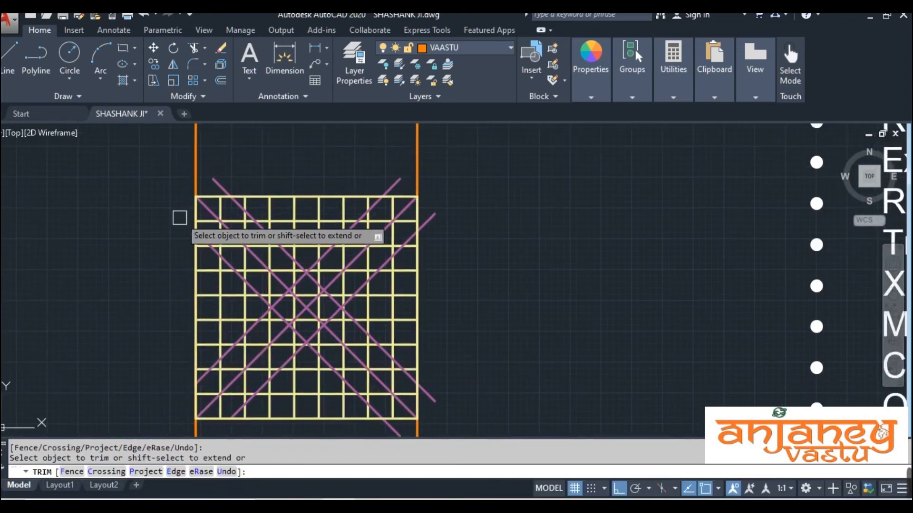
click(223, 173)
click(213, 183)
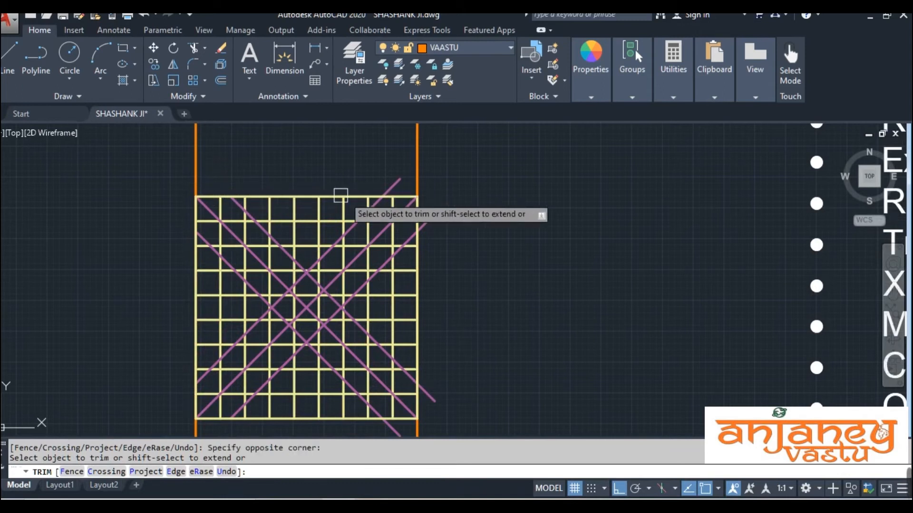
click(394, 180)
click(430, 210)
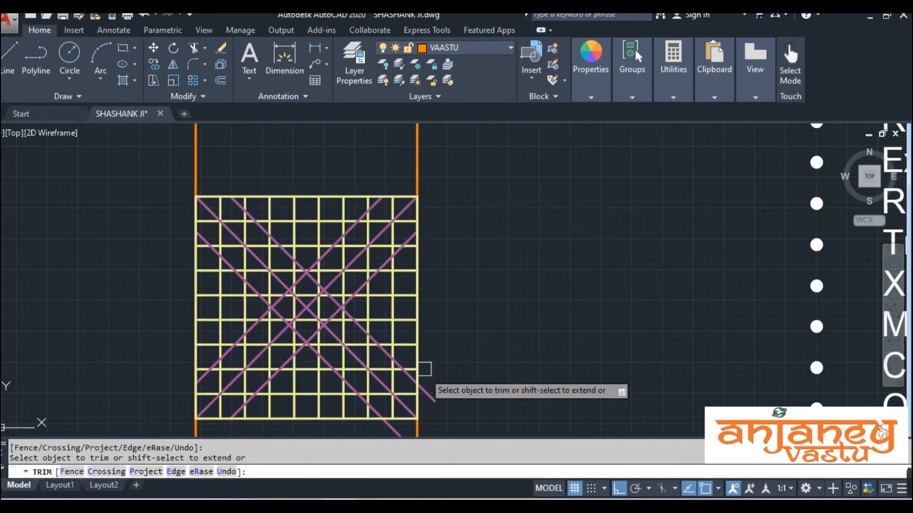
click(426, 398)
middle_drag(423, 396, 413, 348)
click(399, 431)
key(Escape)
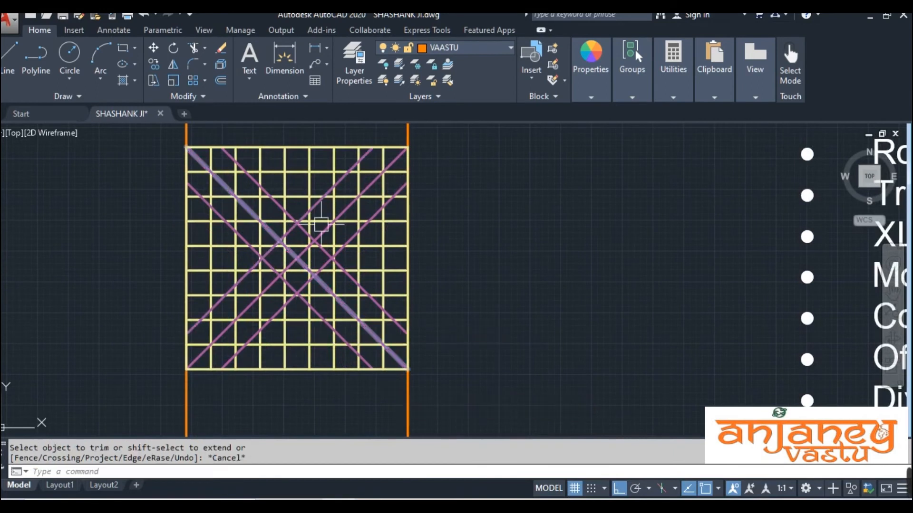
scroll(286, 241, up, 4)
middle_drag(310, 231, 317, 227)
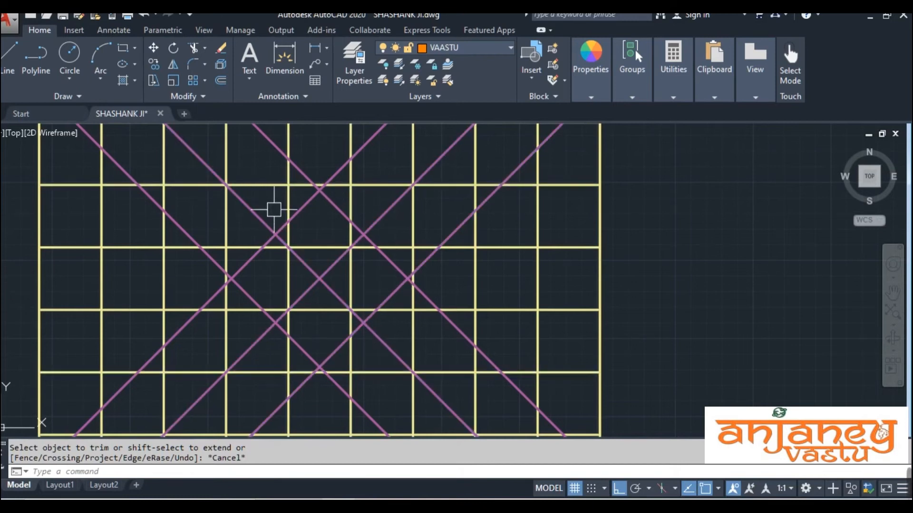
- Draw a rectangle around the central 3x3 block of grid cells, from its top-left grid point to its bottom-right one
scroll(285, 228, down, 2)
middle_drag(332, 284, 317, 283)
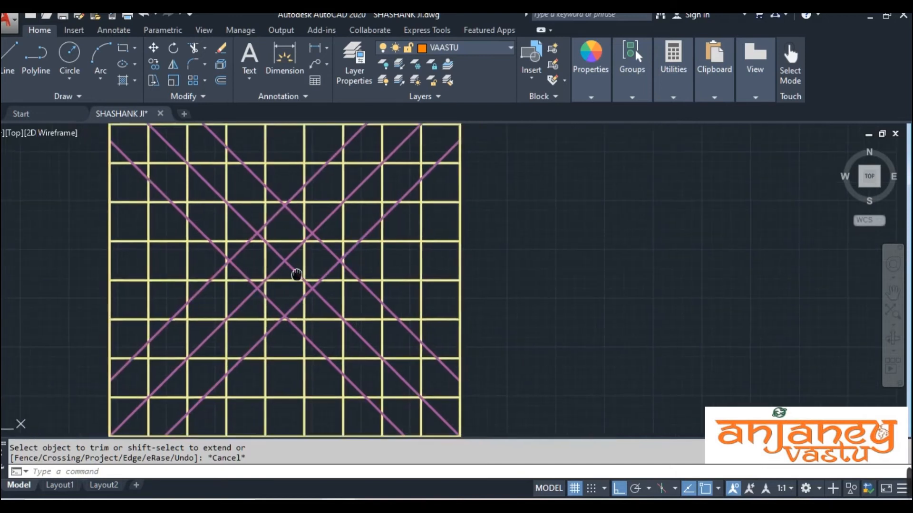
scroll(295, 277, down, 2)
scroll(277, 259, up, 2)
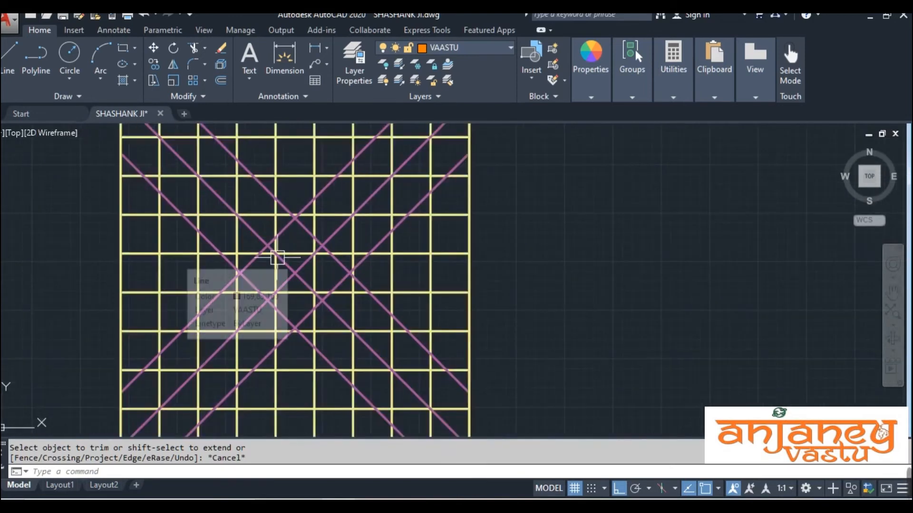
middle_drag(277, 259, 252, 241)
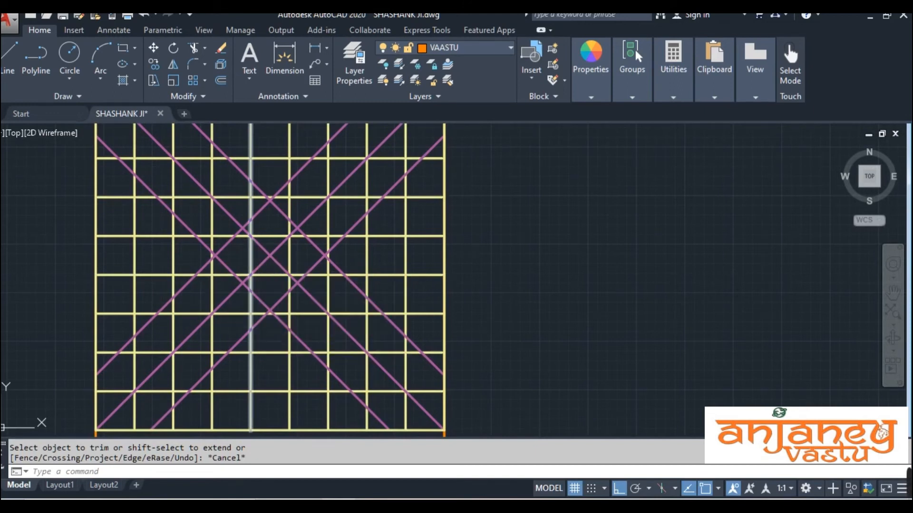
text(rec)
key(Return)
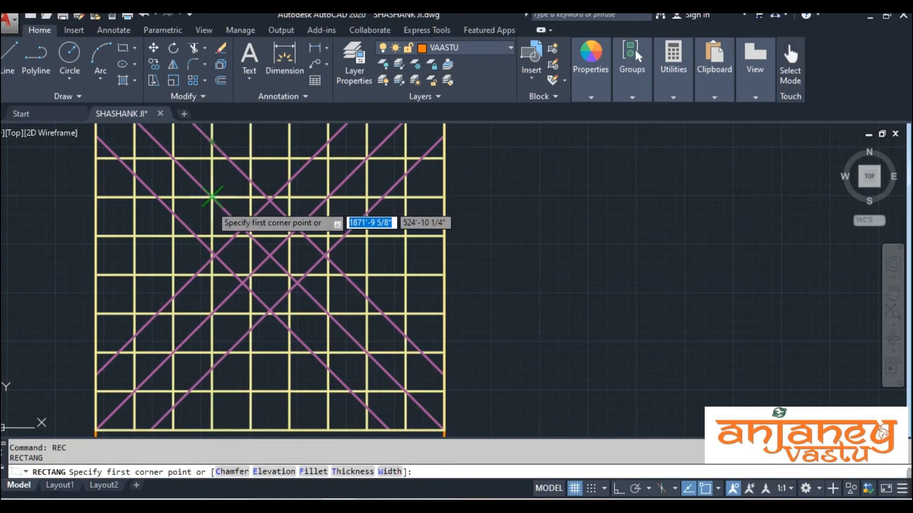
click(211, 196)
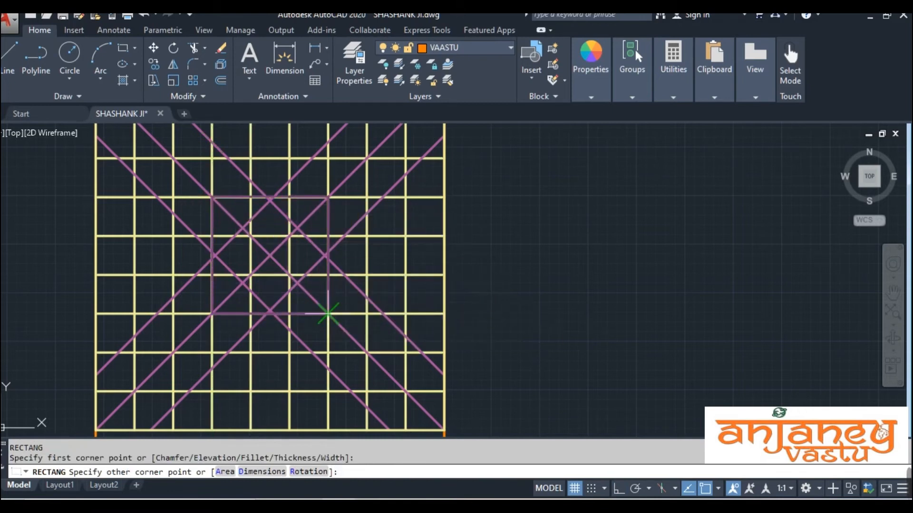
click(328, 314)
click(325, 293)
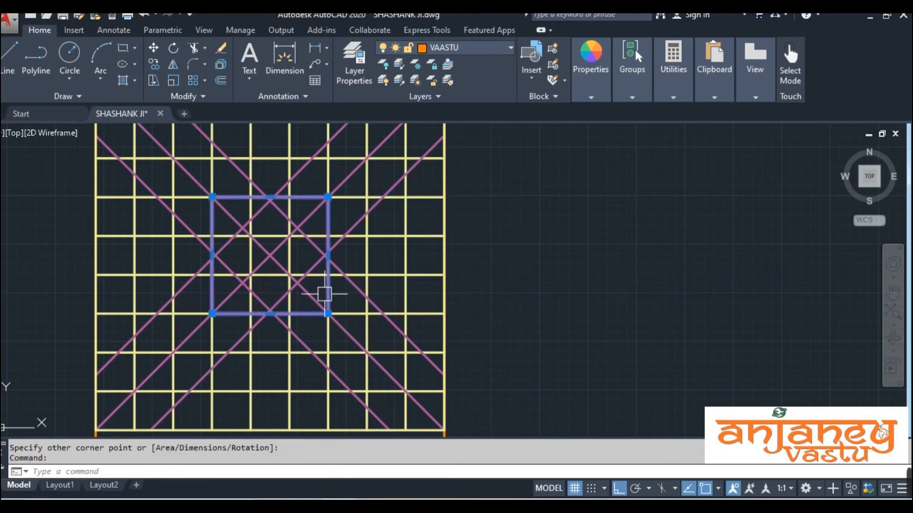
key(Escape)
- Draw a closed polyline diamond through the four outer intersections of the offset diagonals around the grid's centre
scroll(266, 269, up, 2)
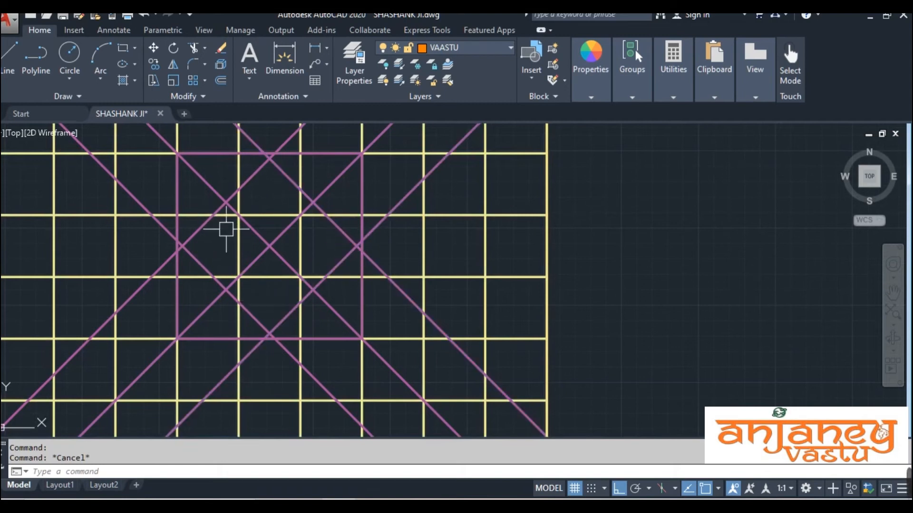
mouse_move(325, 217)
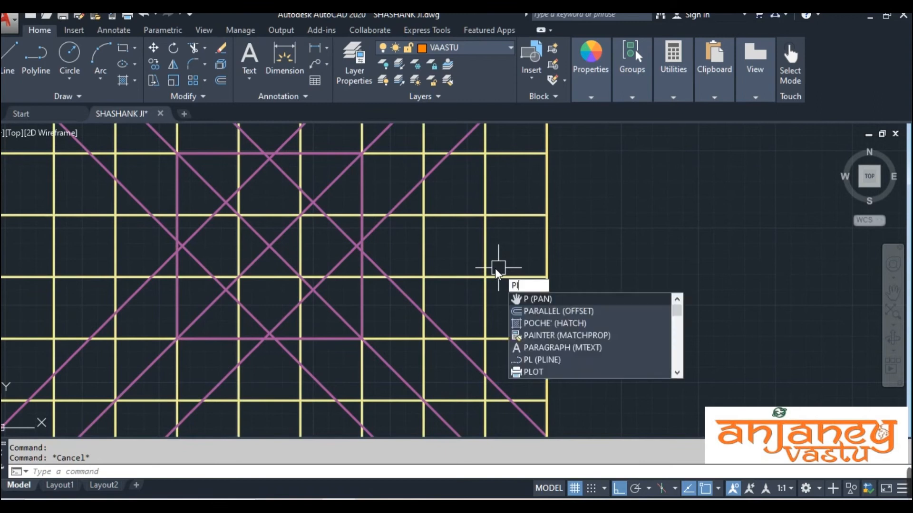
text(l)
key(Return)
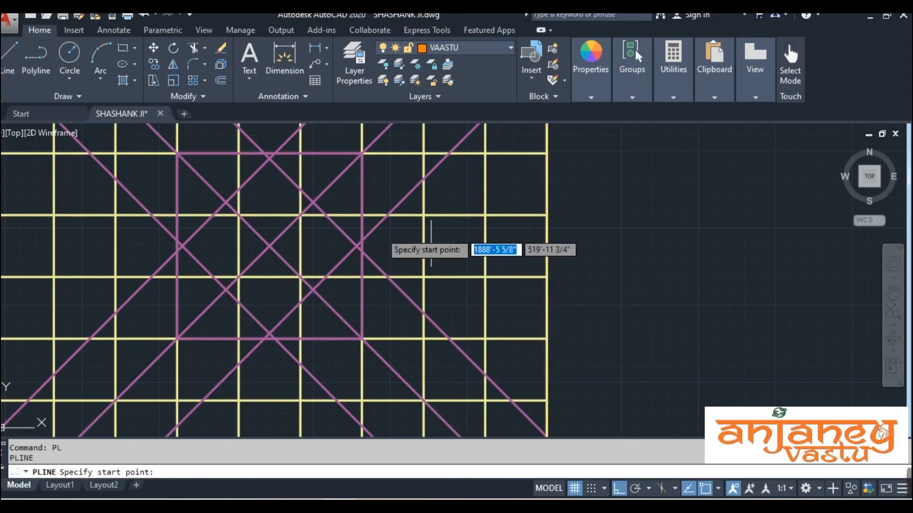
click(182, 246)
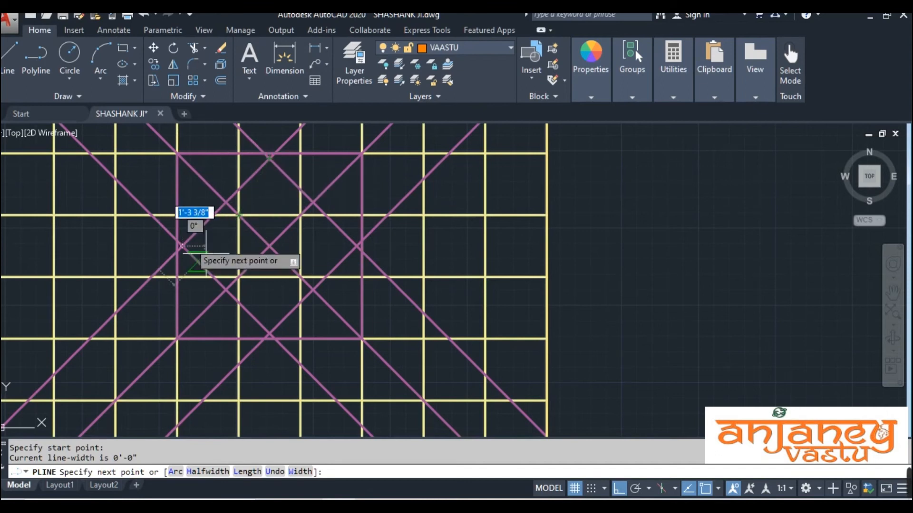
click(269, 156)
click(353, 246)
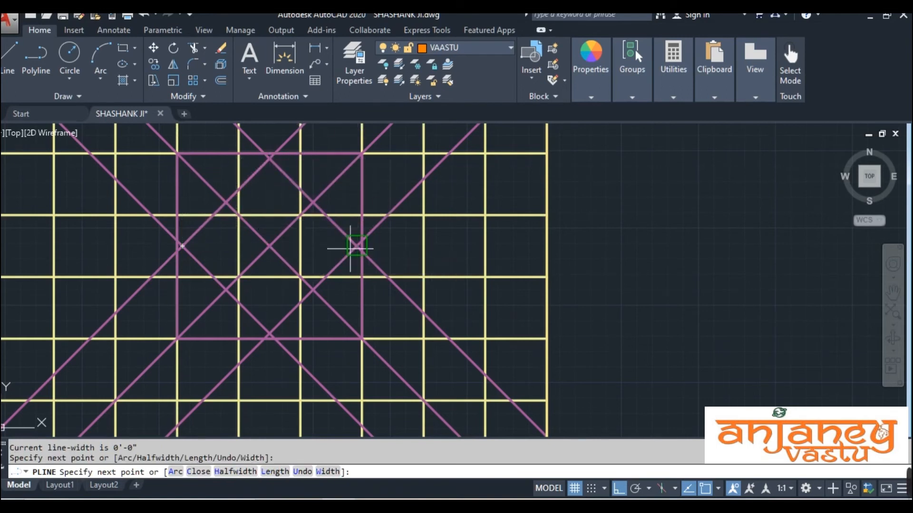
click(269, 333)
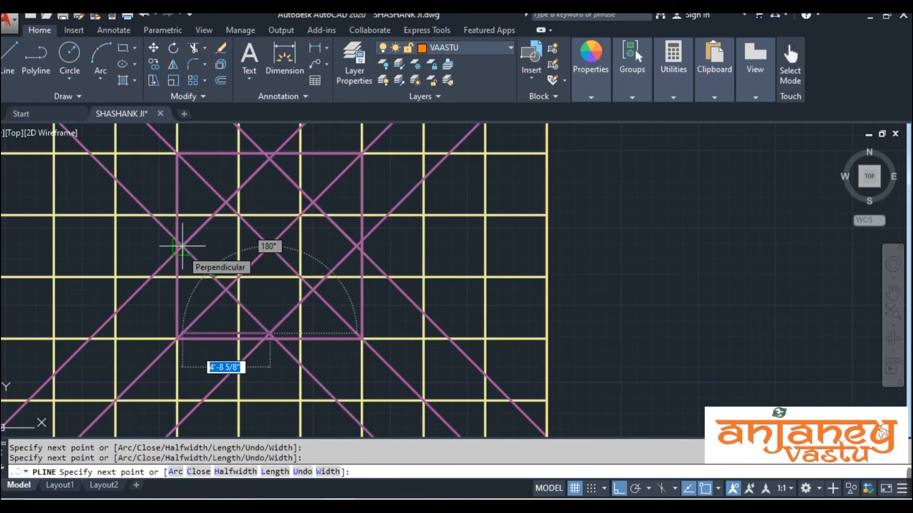
text(c)
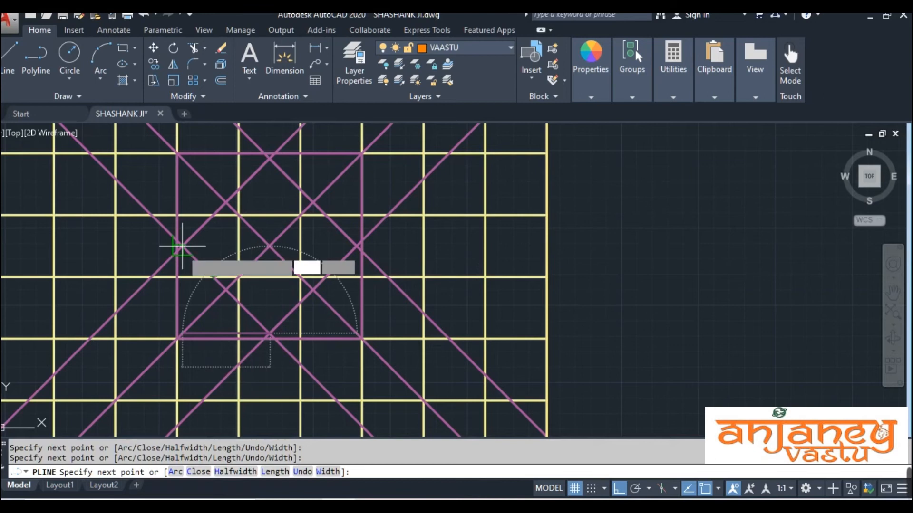
key(Return)
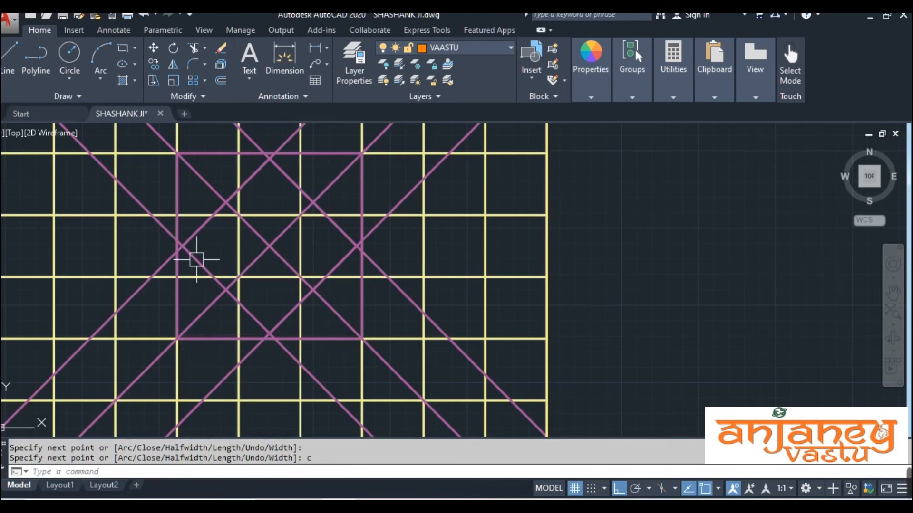
- Change the colour of the diamond, the central square and all six diagonal lines to the pale yellow 237,238,153
click(196, 260)
scroll(279, 289, down, 2)
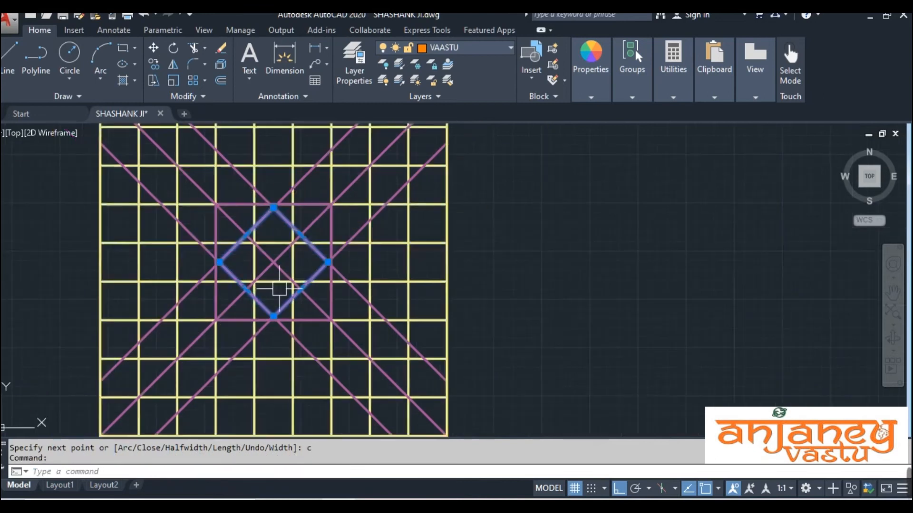
scroll(239, 220, up, 1)
click(241, 194)
scroll(286, 271, down, 2)
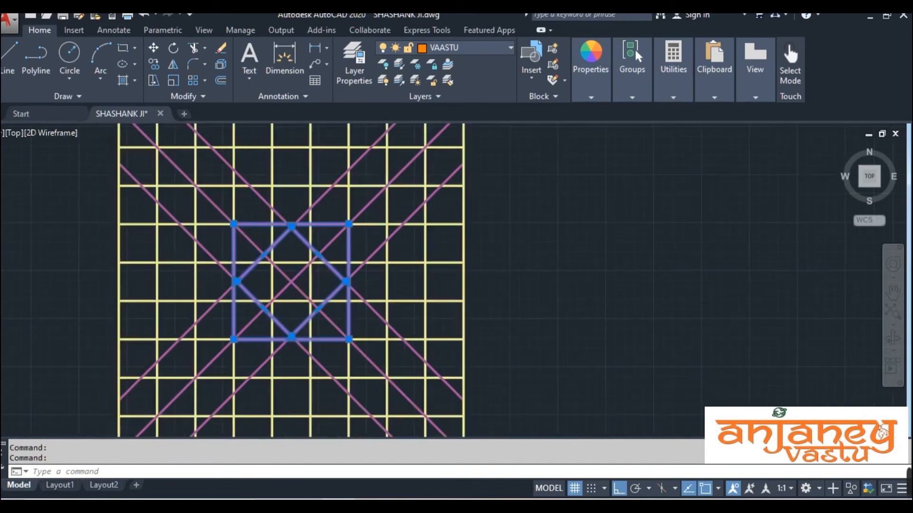
scroll(251, 200, up, 1)
click(245, 209)
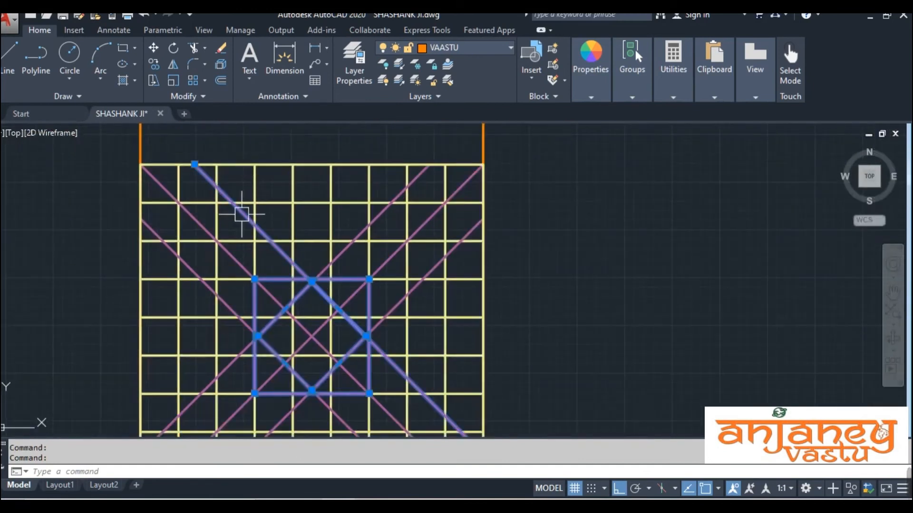
click(195, 220)
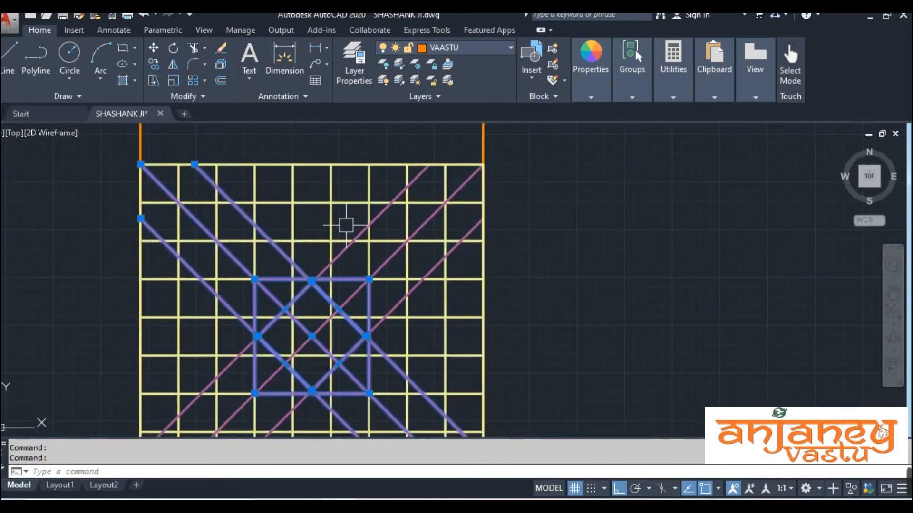
click(375, 218)
click(393, 255)
click(428, 268)
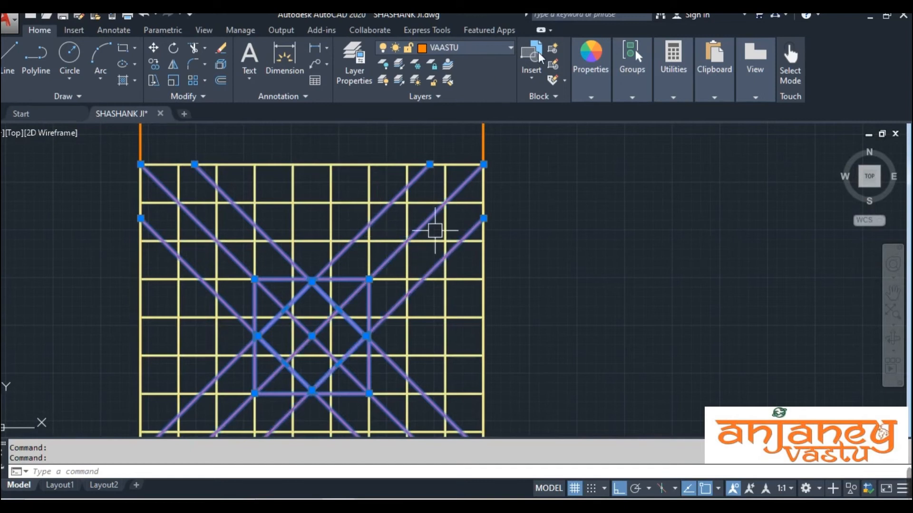
click(586, 86)
click(575, 108)
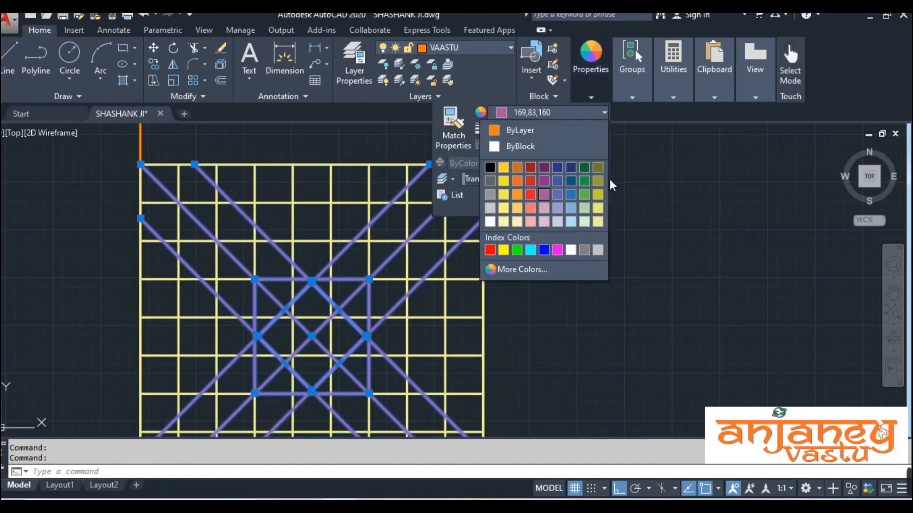
click(598, 222)
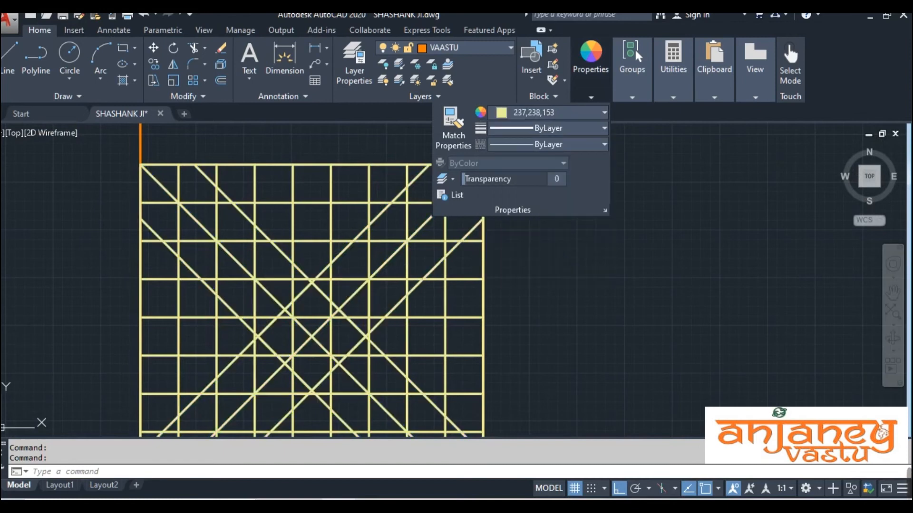
key(Escape)
- Bring the central square and the diamond to the front of the draw order
mouse_move(569, 285)
middle_down()
mouse_move(541, 284)
mouse_move(538, 256)
middle_up()
scroll(212, 192, up, 4)
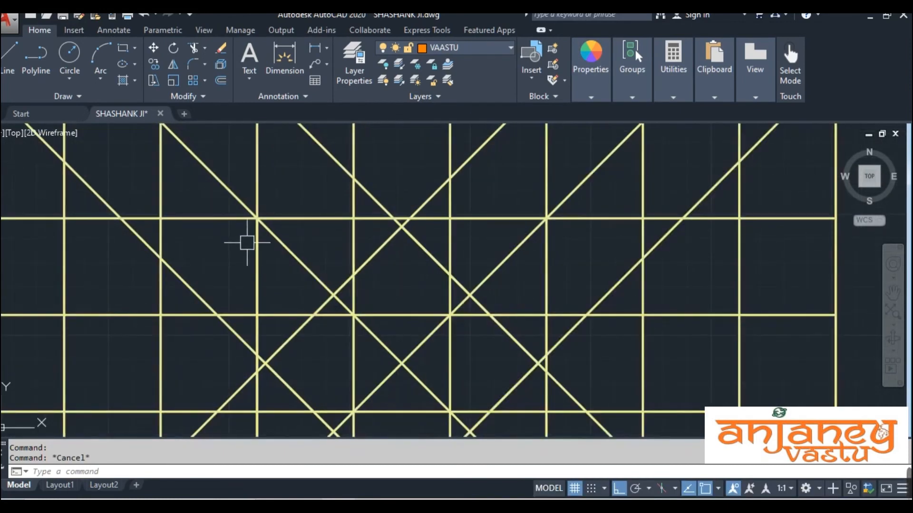
scroll(202, 185, down, 2)
click(201, 186)
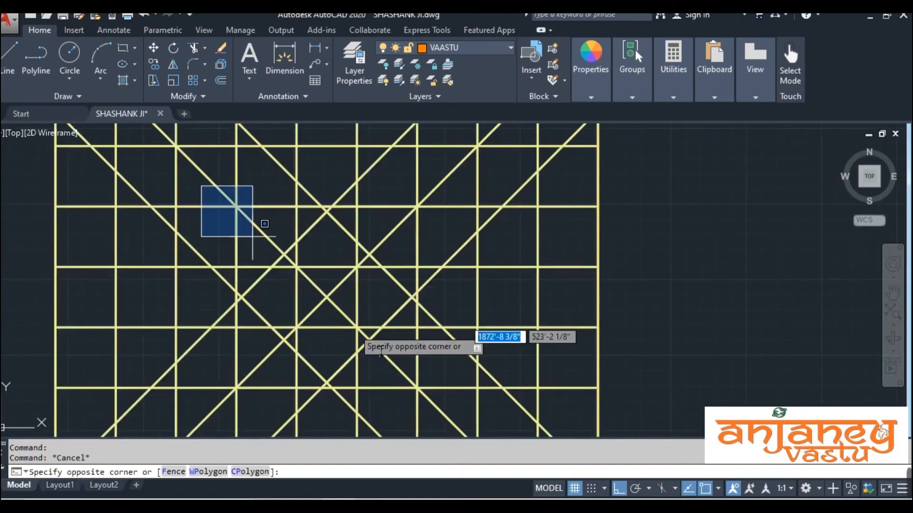
click(435, 401)
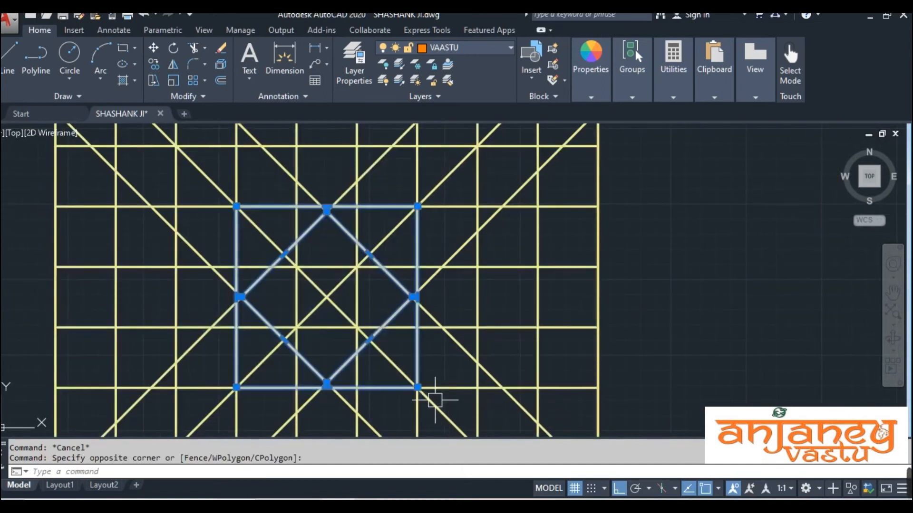
right_click(398, 287)
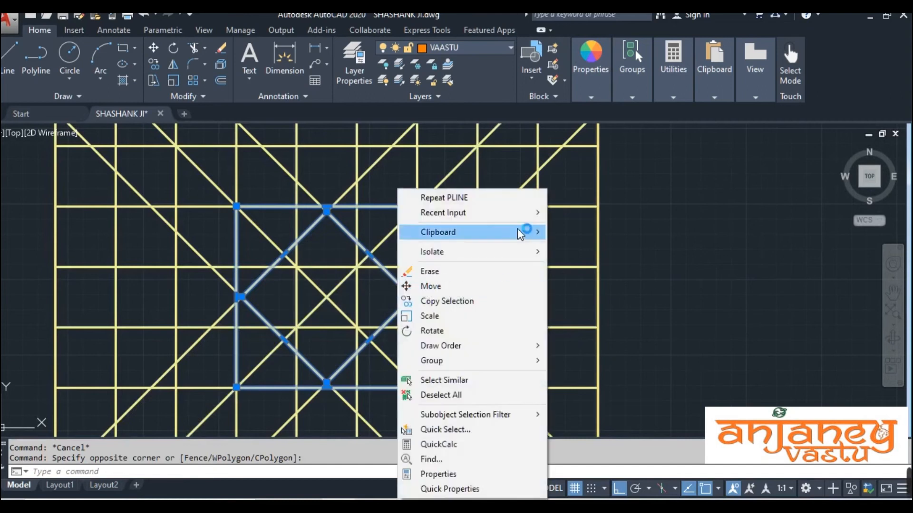
mouse_move(534, 350)
click(572, 350)
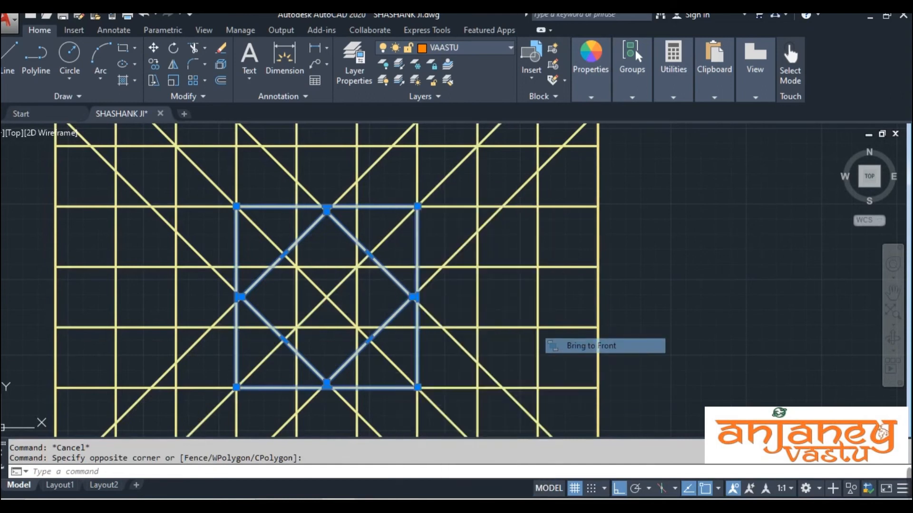
key(Escape)
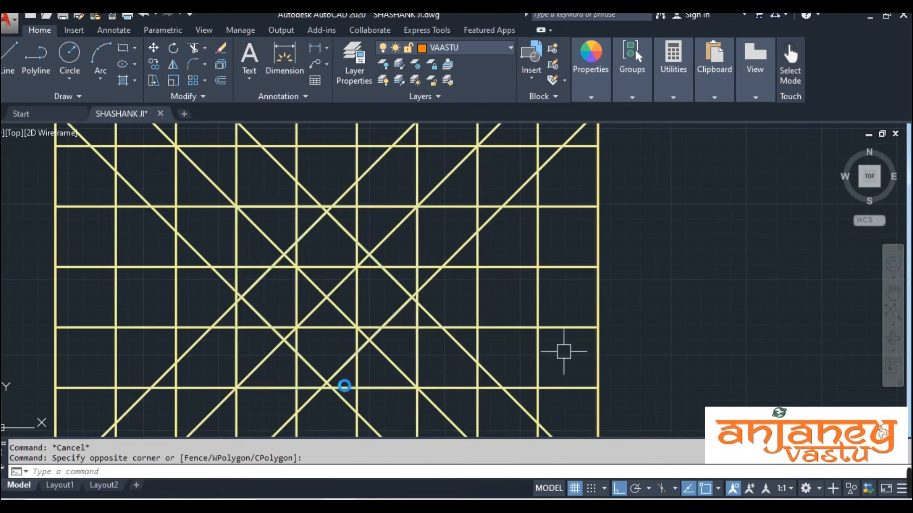
scroll(430, 338, down, 2)
scroll(554, 337, down, 2)
middle_drag(559, 339, 507, 295)
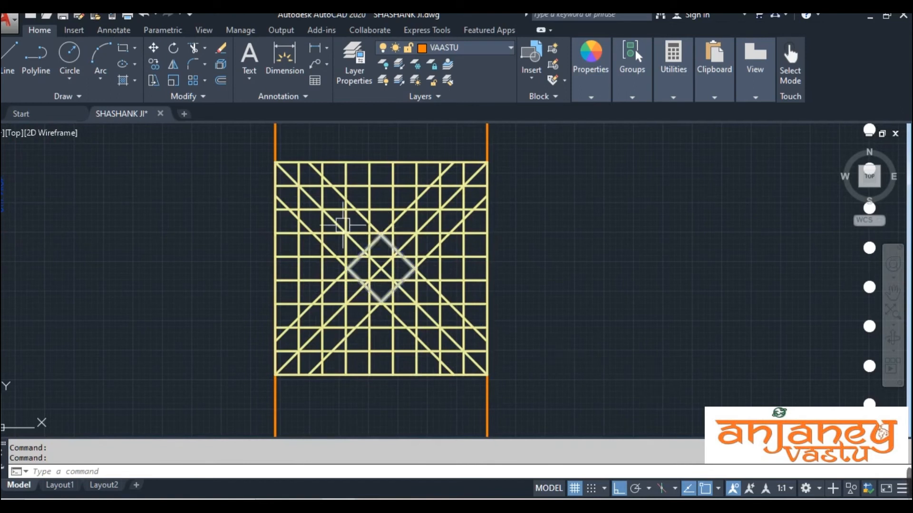
click(261, 215)
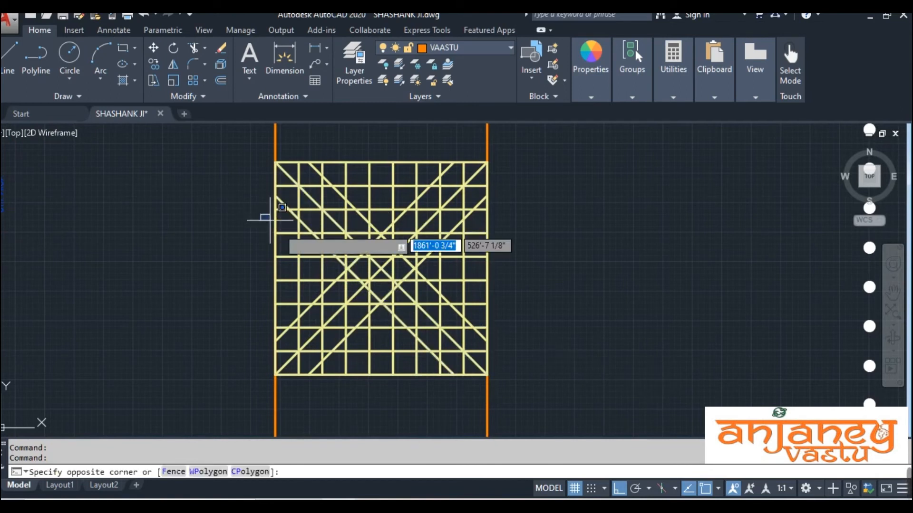
click(432, 316)
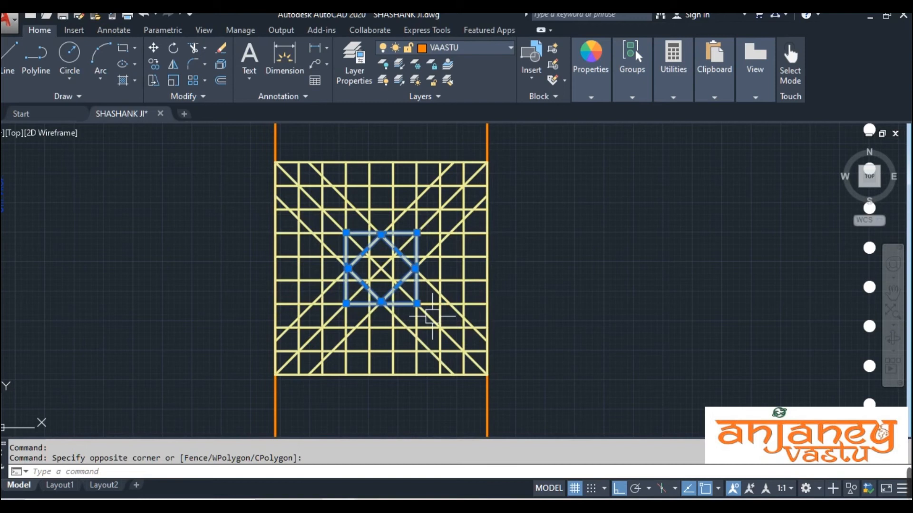
text(co)
key(Return)
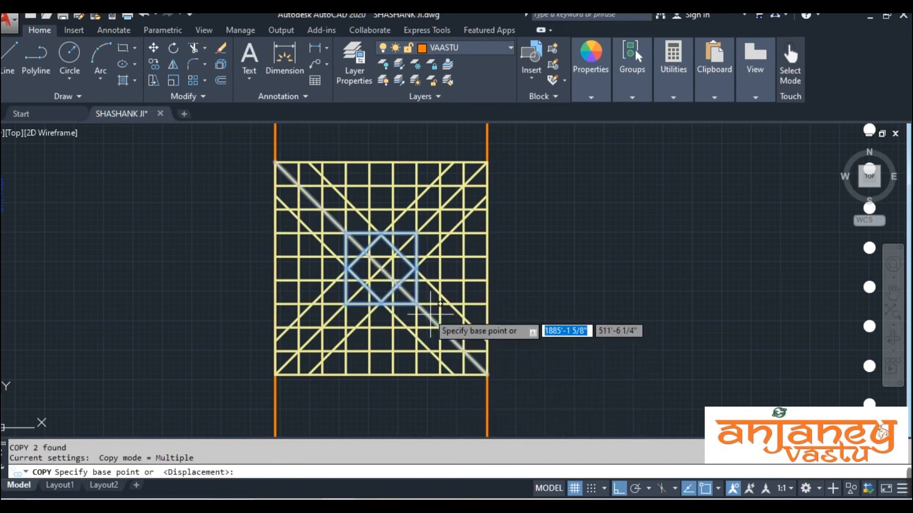
click(417, 301)
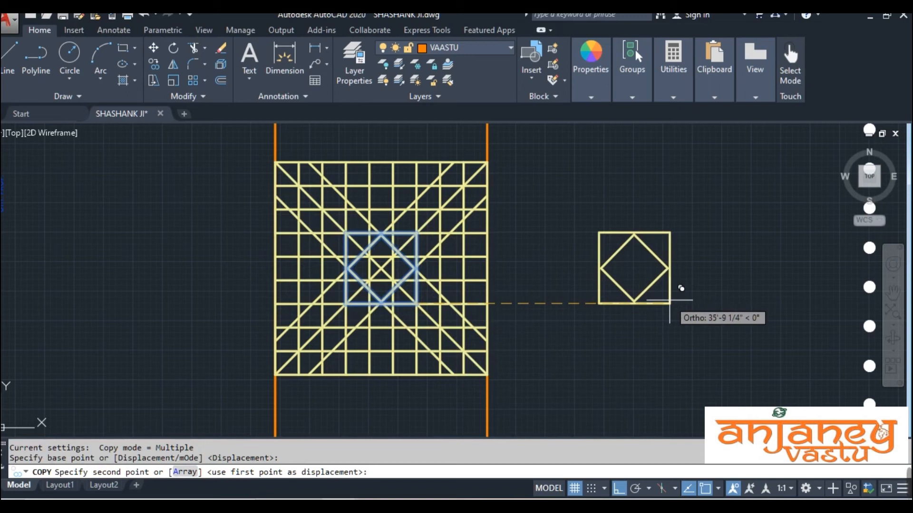
key(Escape)
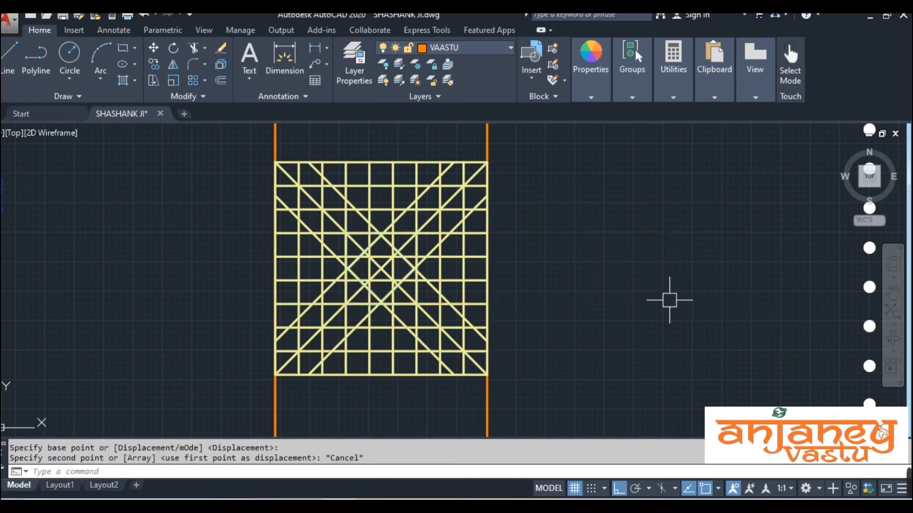
- Change the colour of the central square and the diamond to the purple 147,39,143
scroll(438, 320, up, 4)
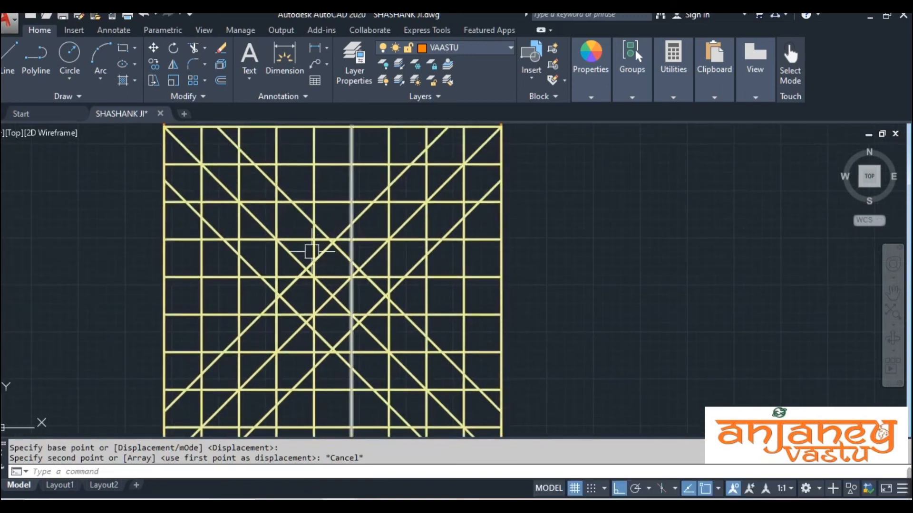
click(312, 240)
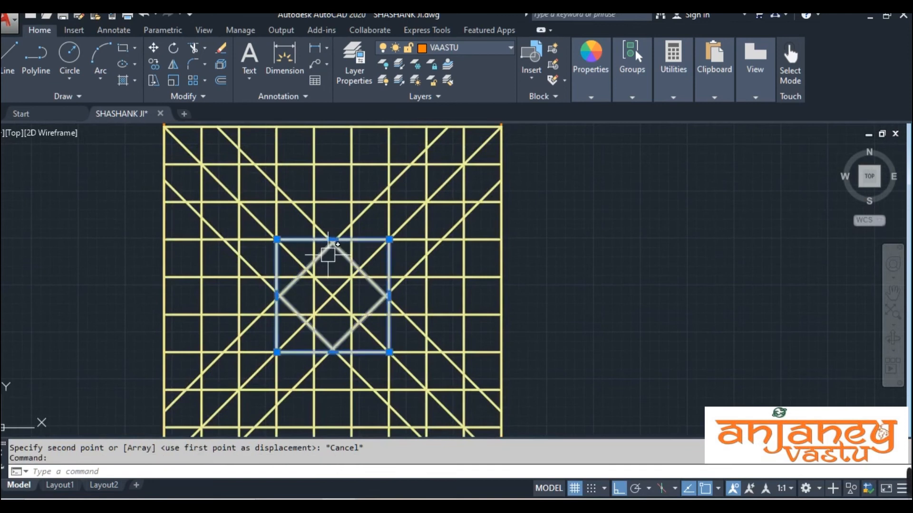
click(328, 255)
click(580, 86)
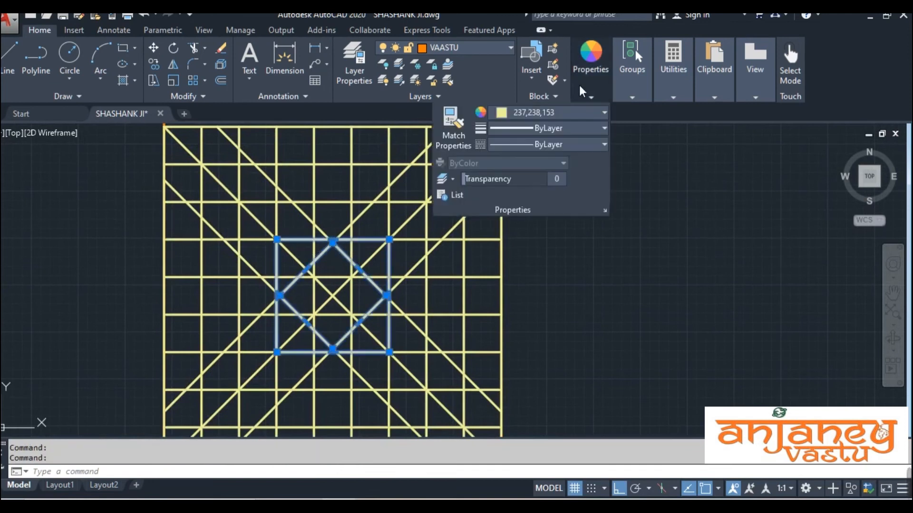
click(576, 113)
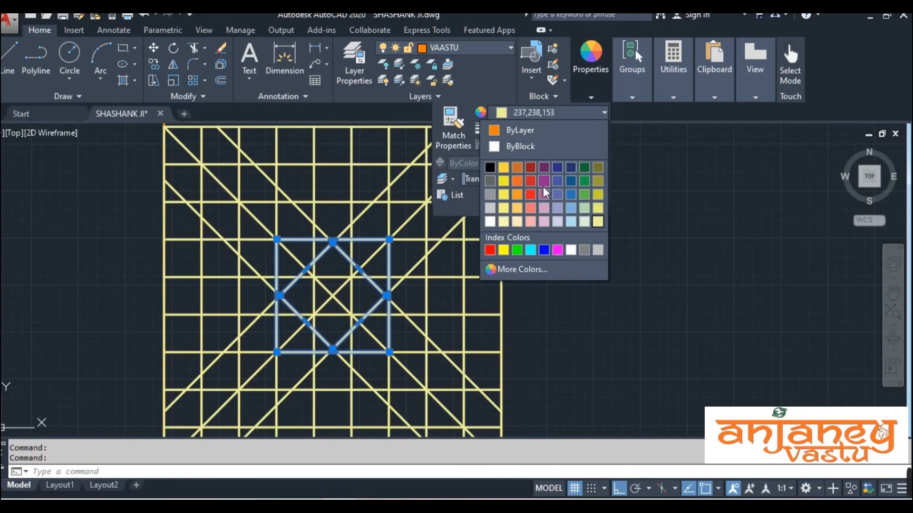
click(543, 185)
scroll(587, 336, down, 3)
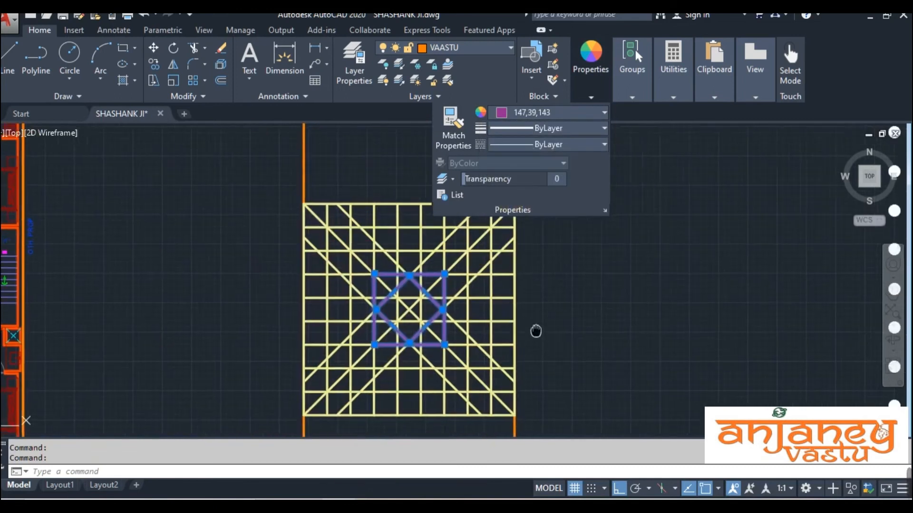
key(Escape)
key(Escape)
key(Escape)
- Copy the purple central square and diamond to the empty area beside the grid, between it and the command list
middle_drag(544, 358, 449, 324)
scroll(328, 311, up, 2)
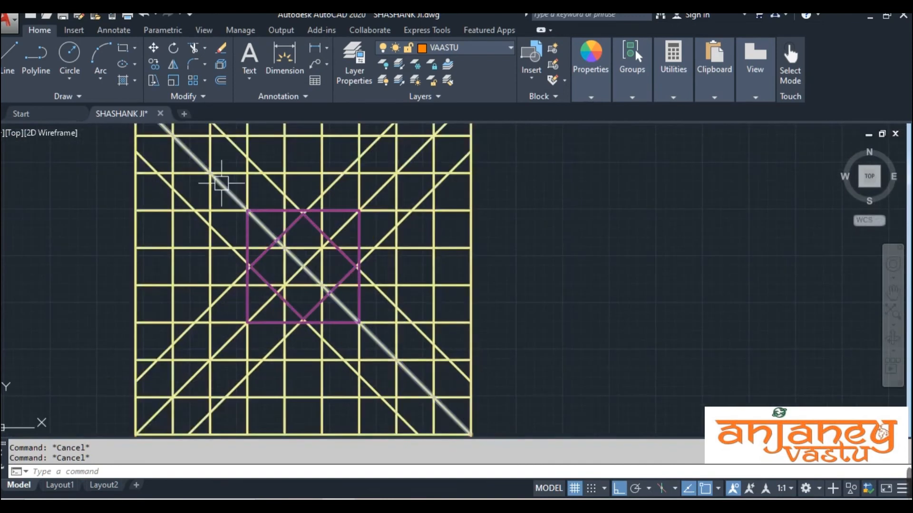
click(263, 212)
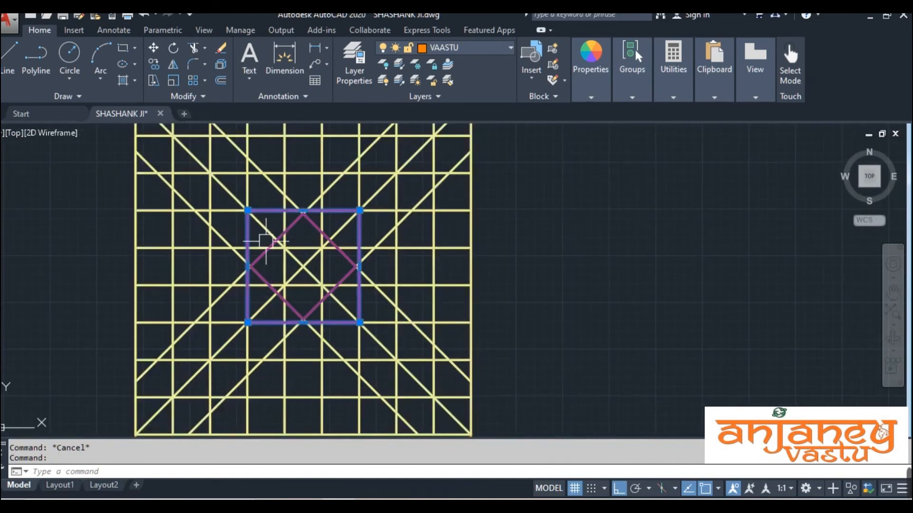
click(266, 244)
text(co)
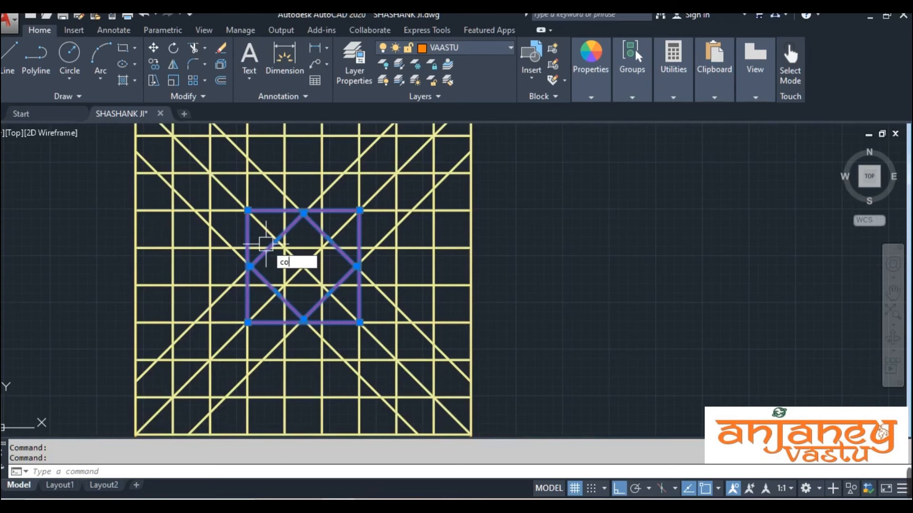
key(Return)
click(269, 247)
middle_drag(685, 275, 447, 328)
click(542, 305)
key(Escape)
scroll(510, 328, down, 2)
scroll(496, 313, up, 6)
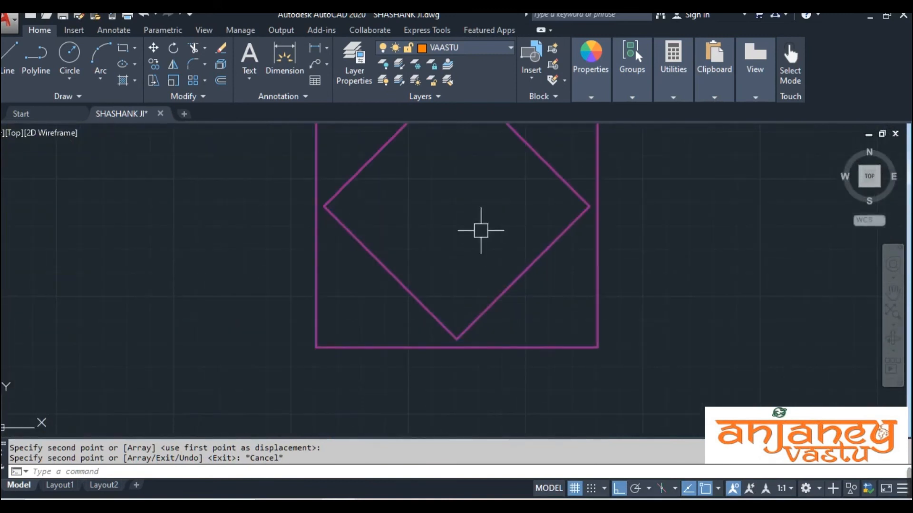
- Hatch the area between the copied square and diamond with a line pattern in colour 237,238,153 at scale 4
middle_drag(480, 228, 436, 303)
scroll(408, 291, down, 2)
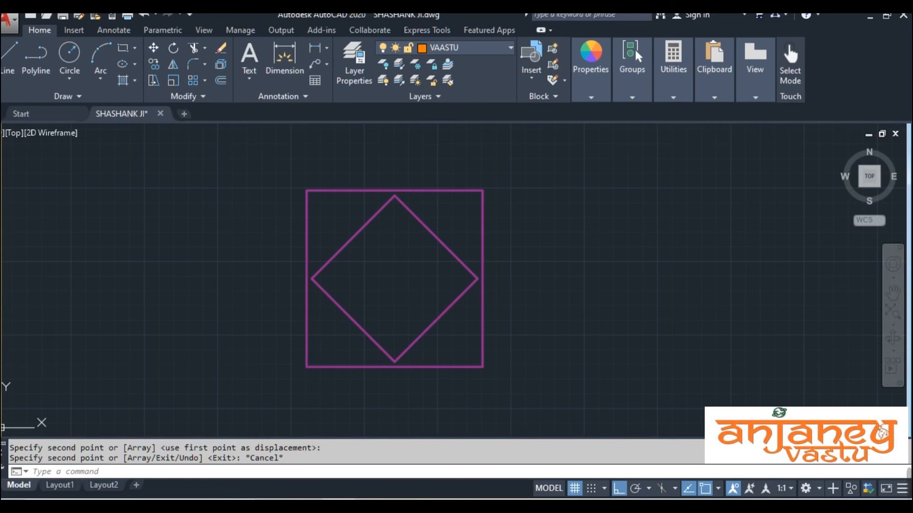
text(H)
key(Return)
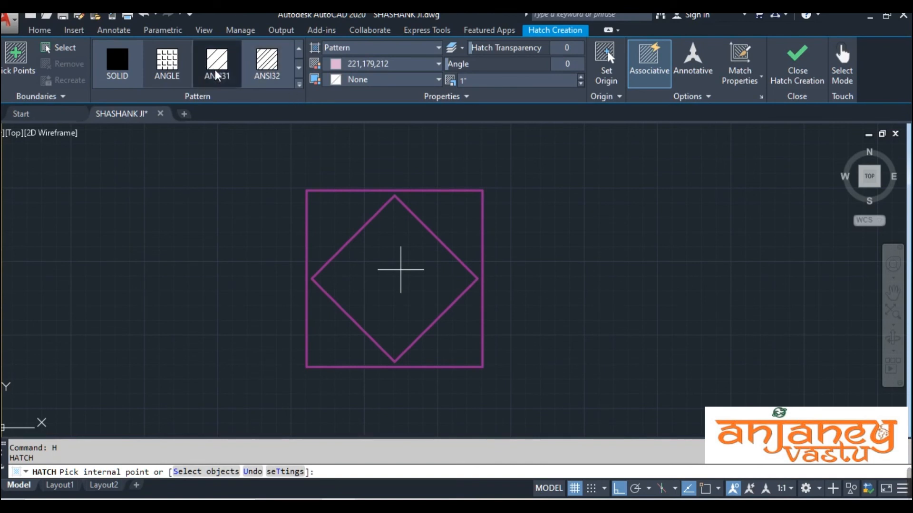
click(436, 63)
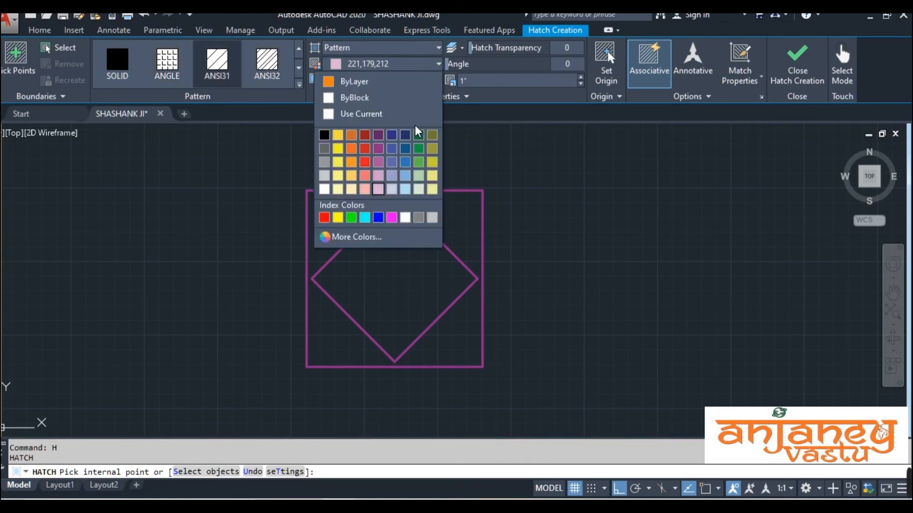
click(432, 189)
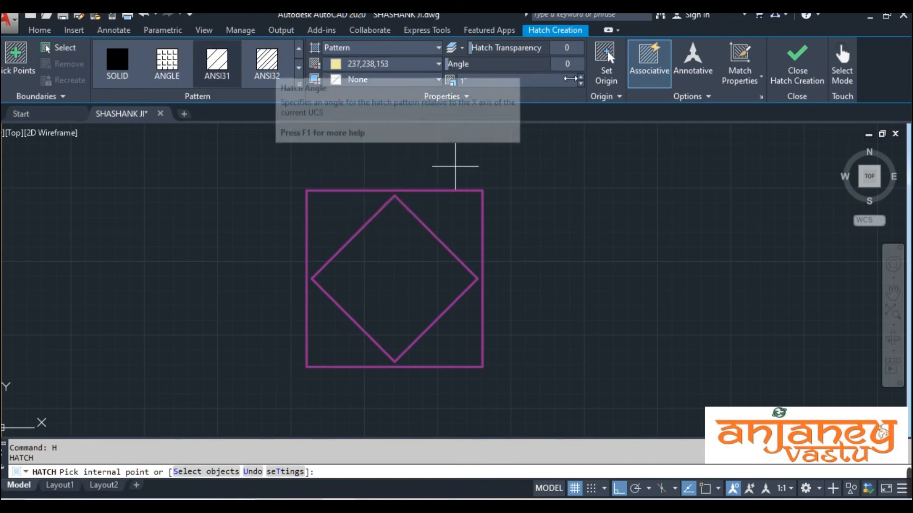
click(581, 77)
click(581, 78)
click(581, 78)
click(580, 79)
click(581, 79)
click(580, 79)
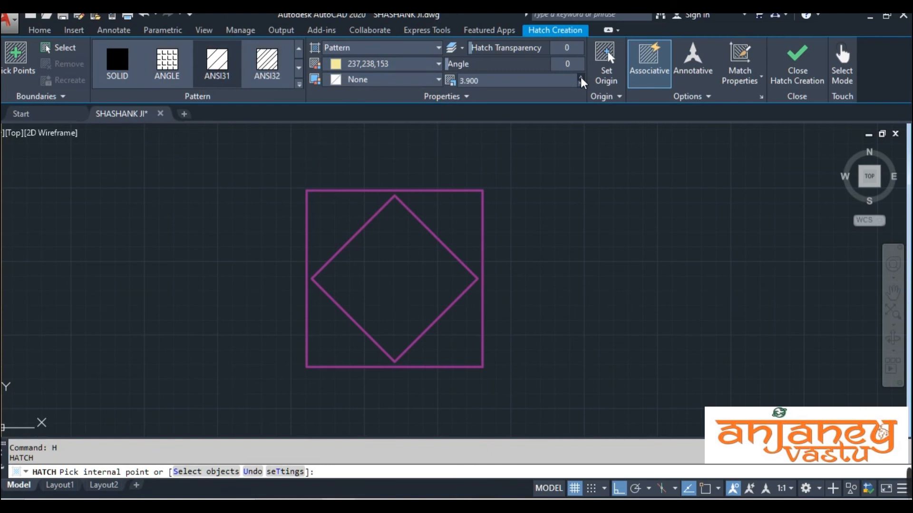
click(580, 78)
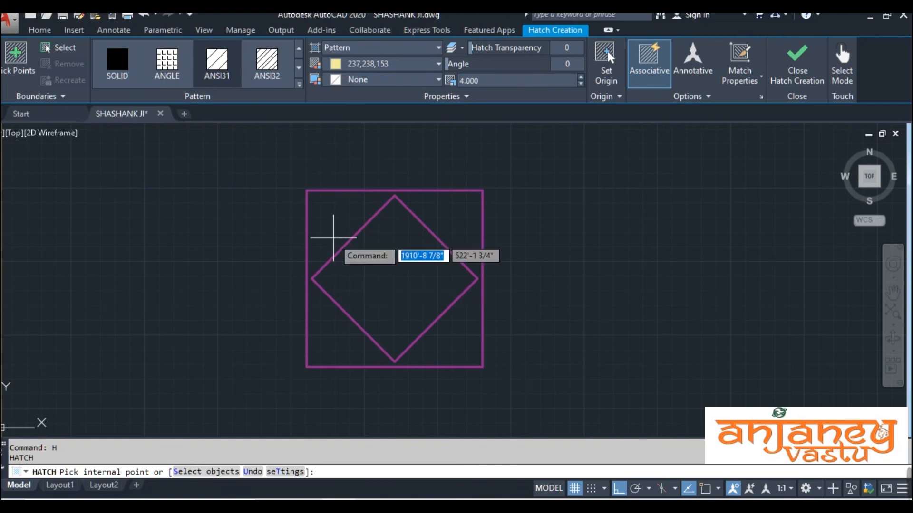
click(333, 238)
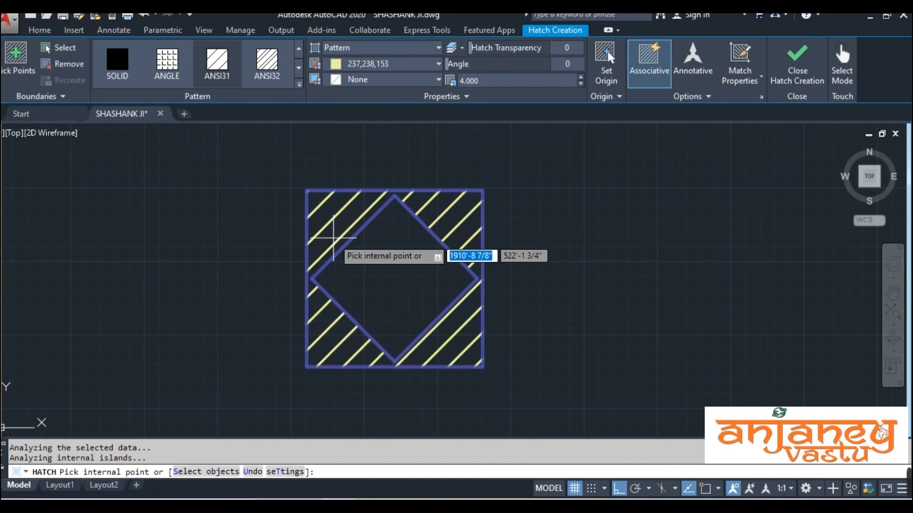
key(Return)
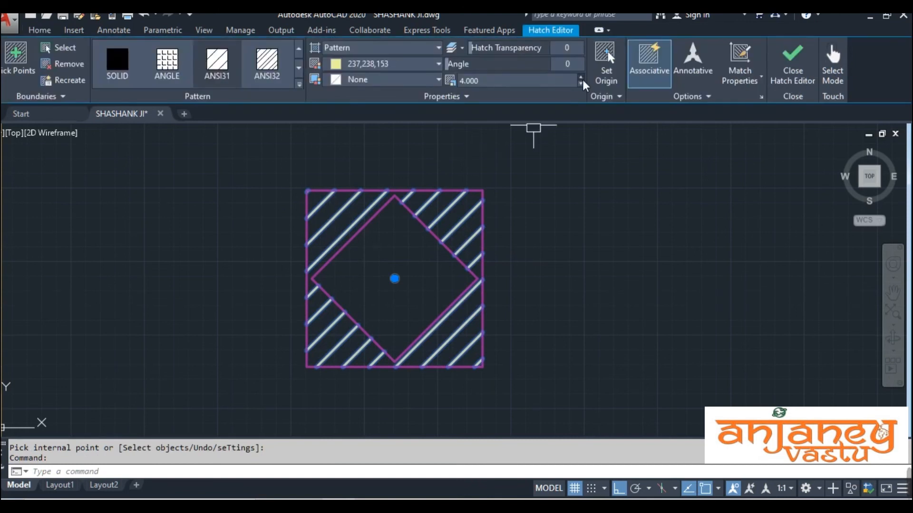
- Reduce the scale of the hatch around the copied diamond to 1.6
click(581, 85)
click(581, 85)
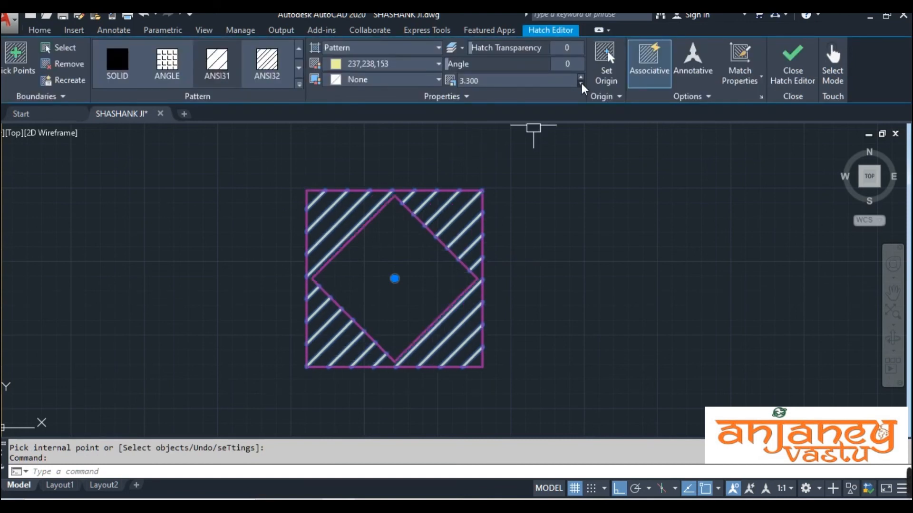
click(581, 84)
click(581, 84)
click(580, 84)
click(581, 84)
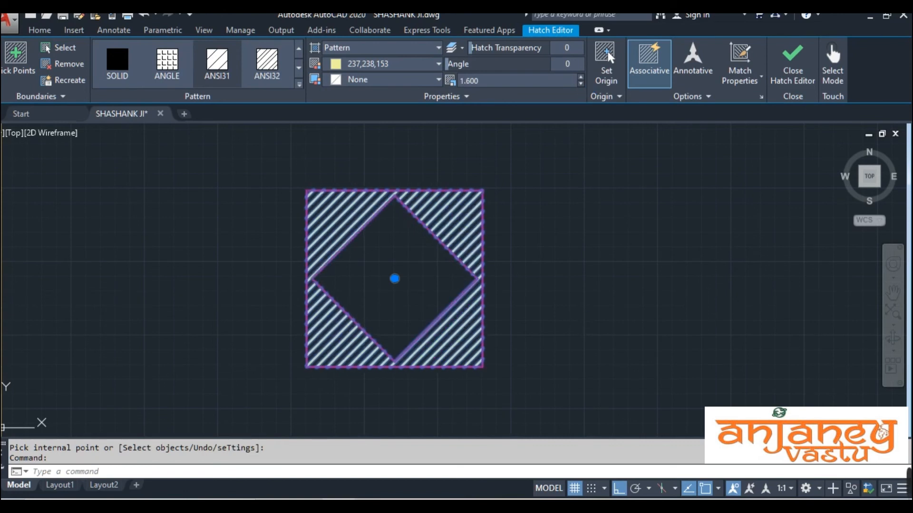
key(Escape)
- Move the hatch by its upper-right corner onto the upper-right corner of the central square in the grid
scroll(513, 271, down, 4)
scroll(514, 271, up, 4)
click(493, 261)
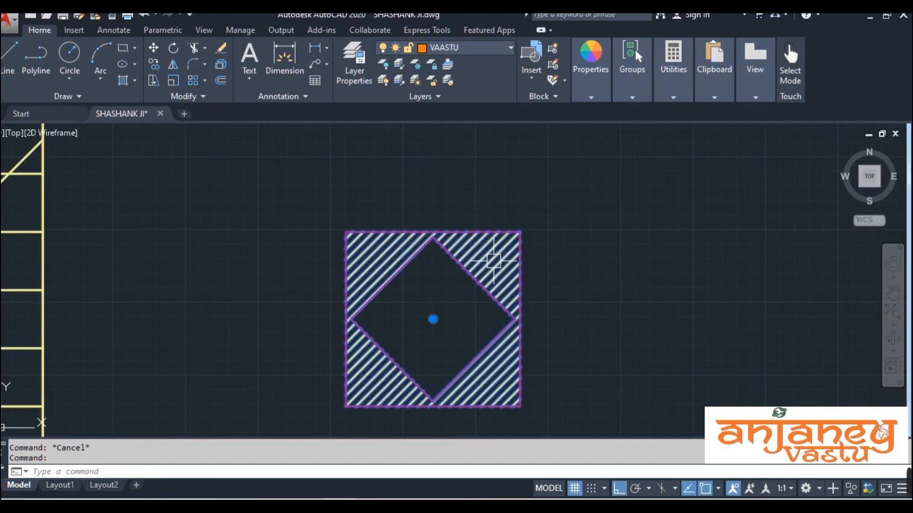
scroll(494, 261, down, 4)
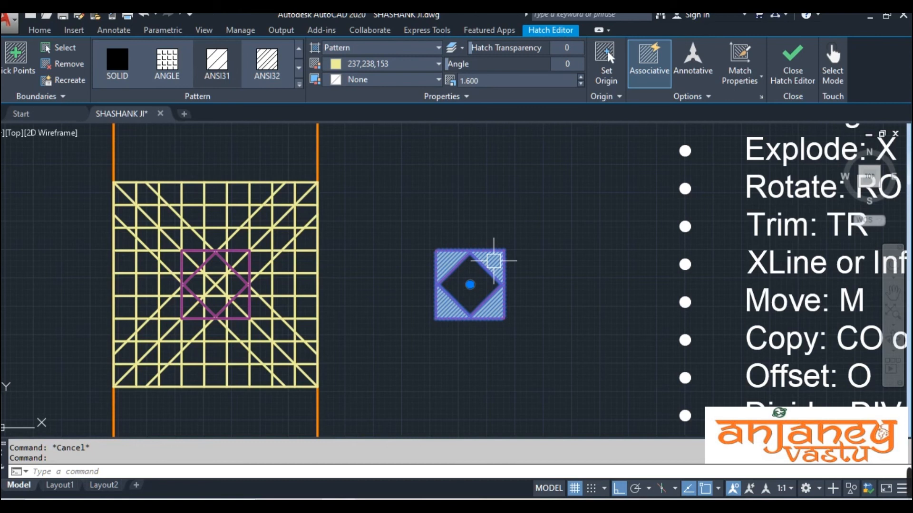
scroll(497, 315, up, 2)
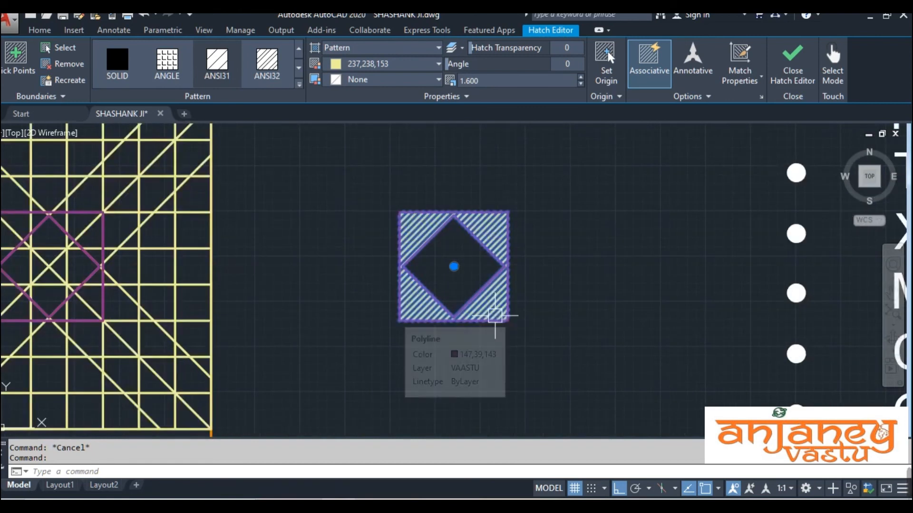
scroll(491, 311, down, 2)
scroll(490, 310, up, 2)
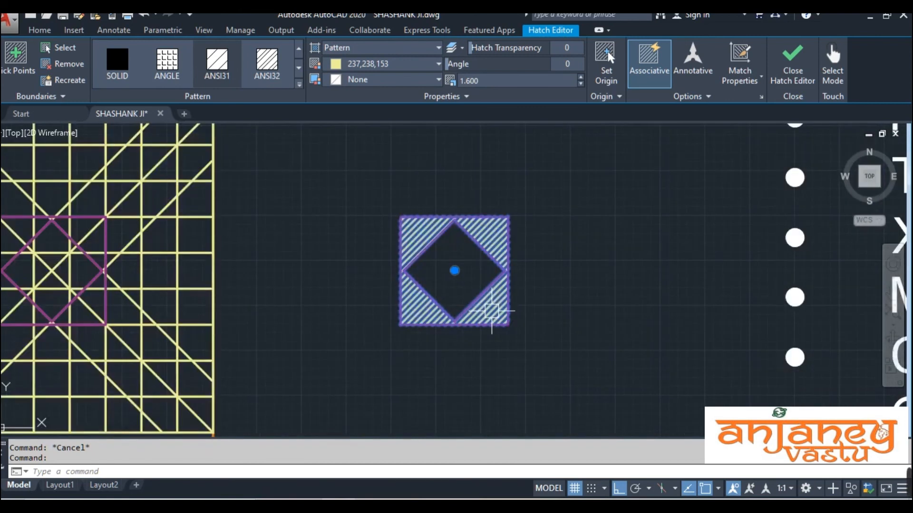
text(m)
key(Return)
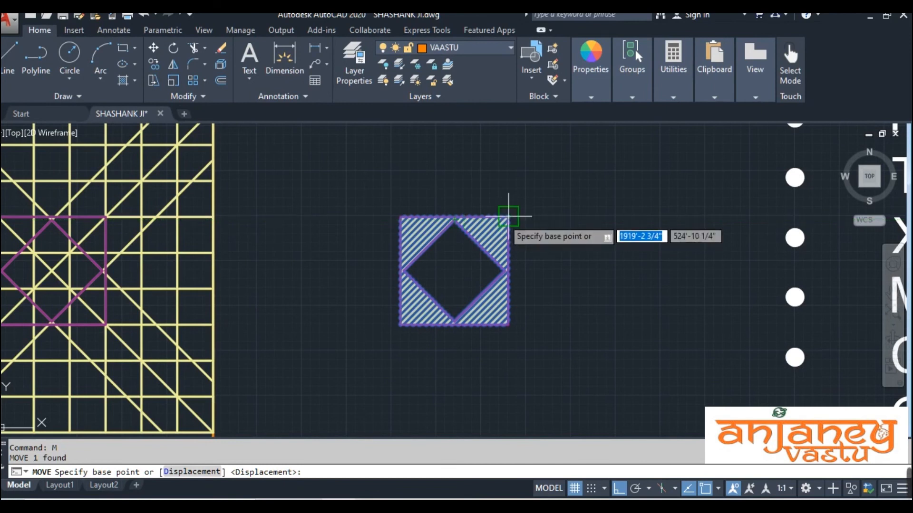
click(508, 219)
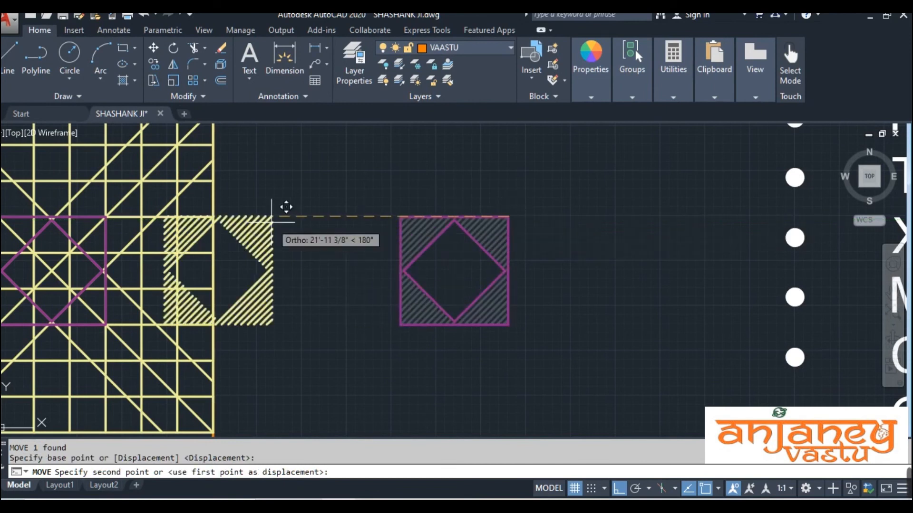
middle_drag(286, 204, 407, 248)
scroll(287, 243, up, 2)
scroll(281, 240, up, 2)
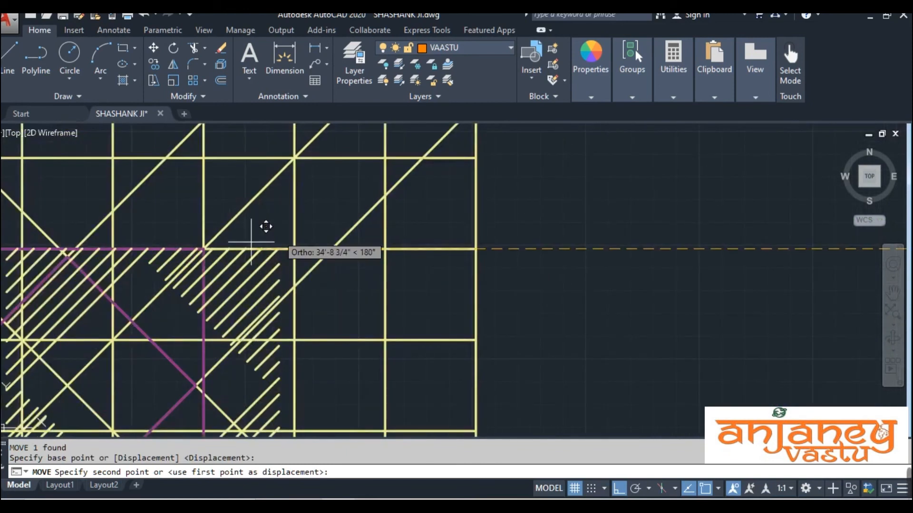
click(200, 244)
scroll(325, 312, down, 5)
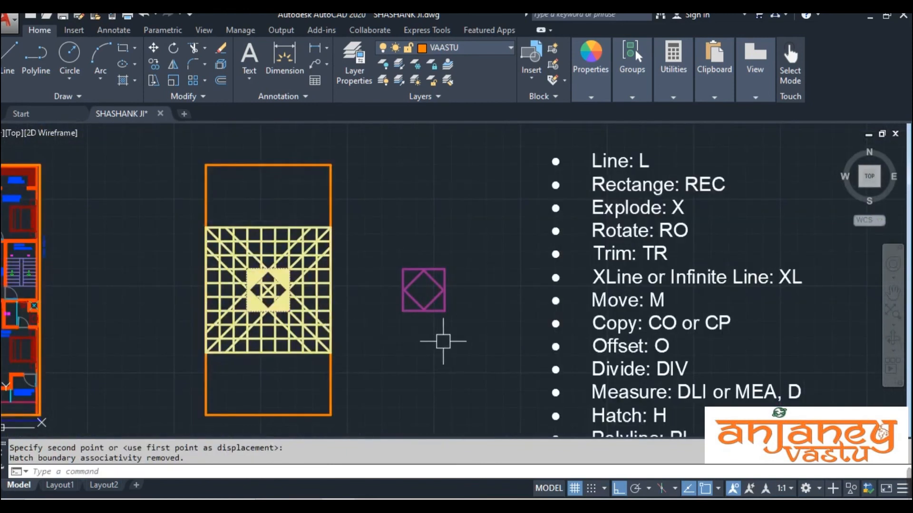
- Delete the copied purple square and diamond beside the grid
click(459, 339)
click(384, 242)
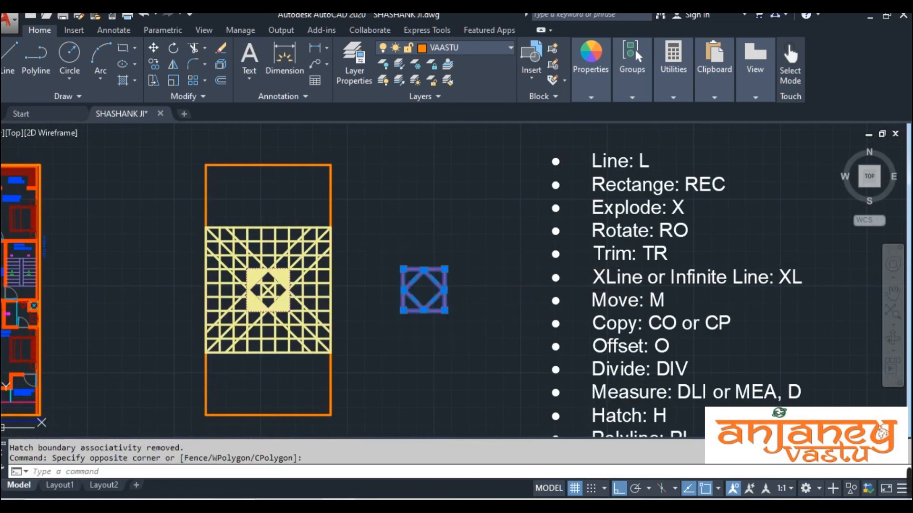
key(Delete)
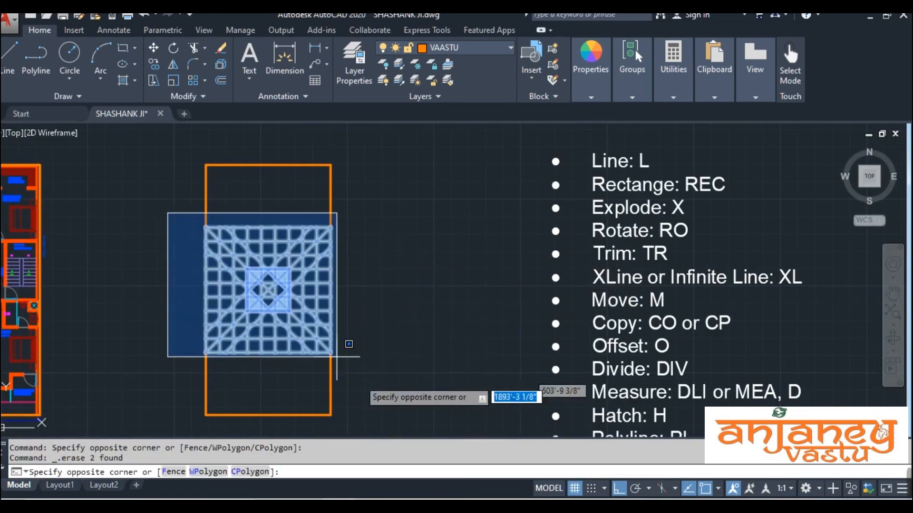
- Convert the whole grid with its diagonals, central square, diamond and hatch into a block named Vastu_01
click(362, 381)
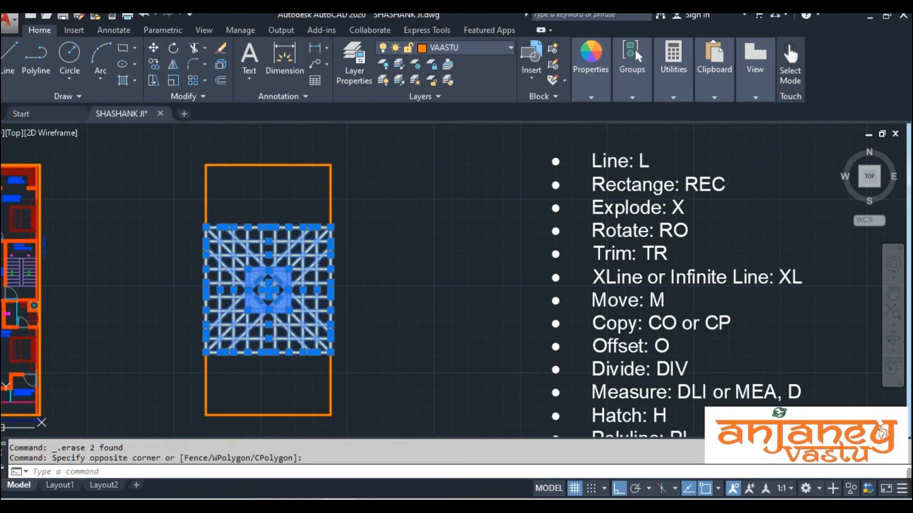
text(b)
key(Return)
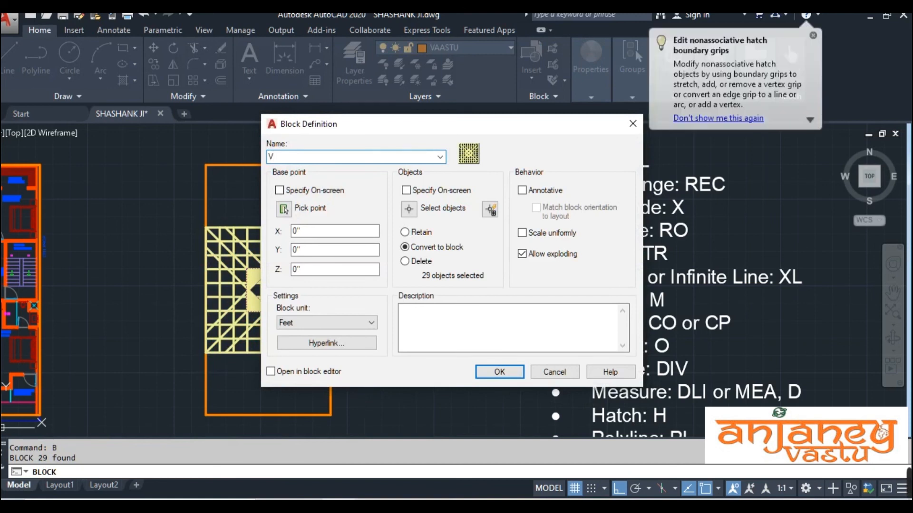
text(Vastu_01)
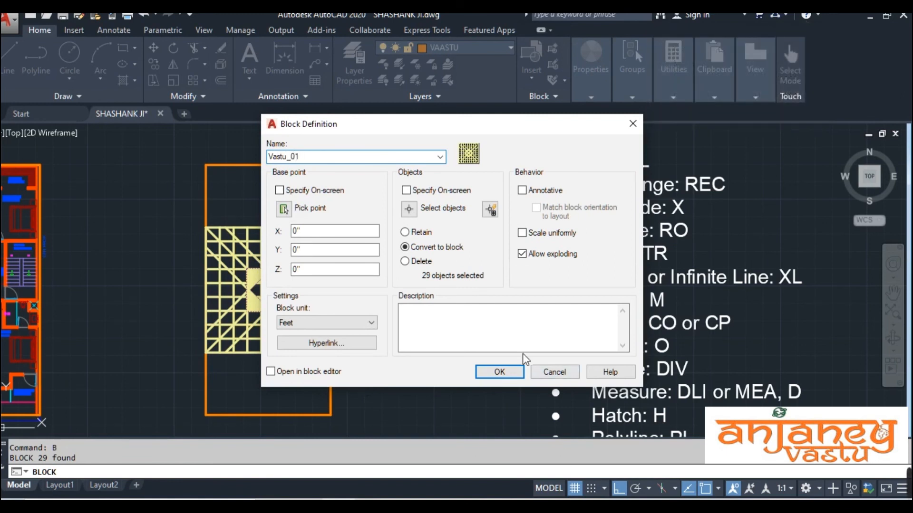
click(509, 371)
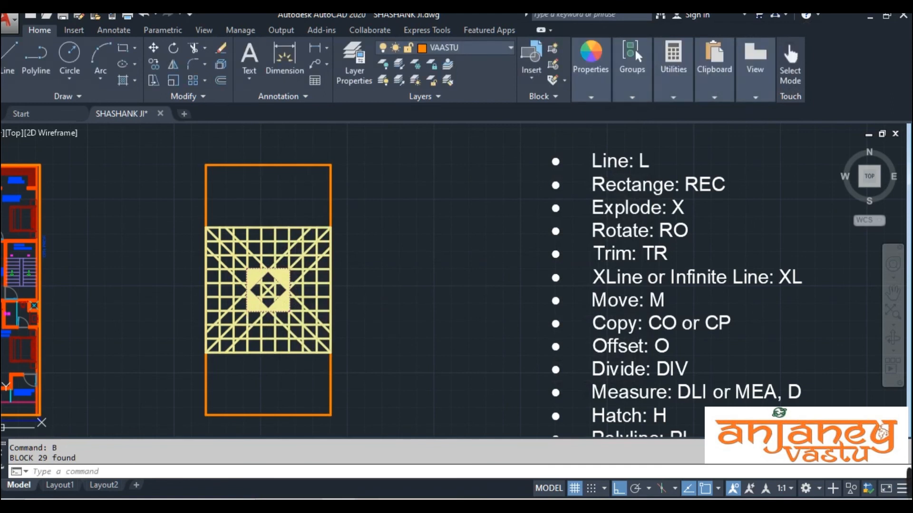
click(249, 318)
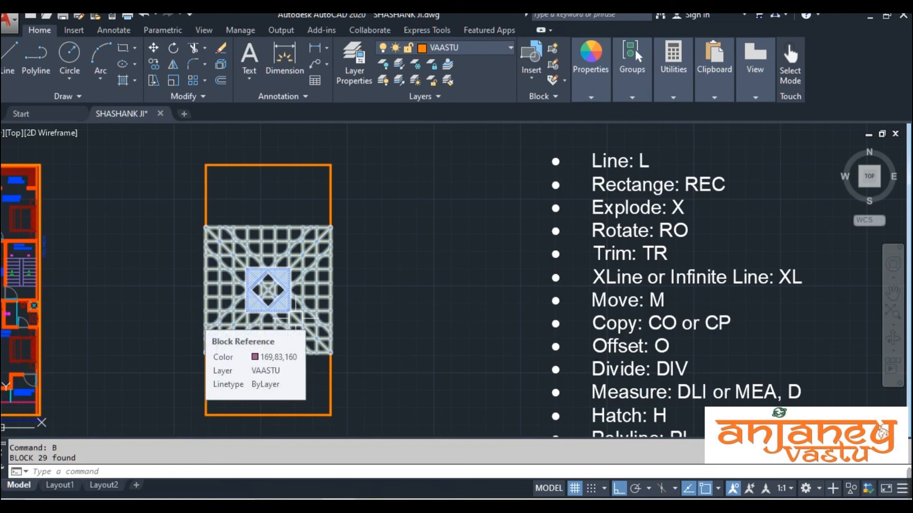
right_click(302, 248)
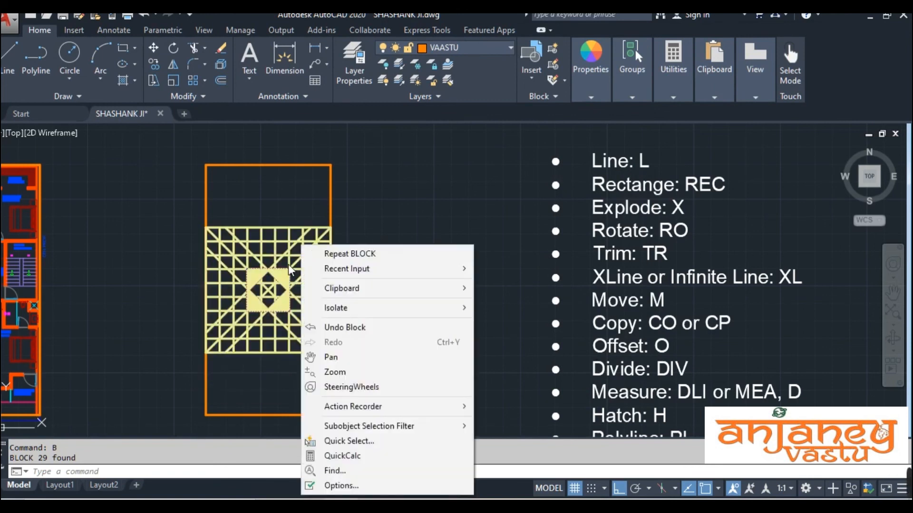
click(288, 264)
right_click(287, 263)
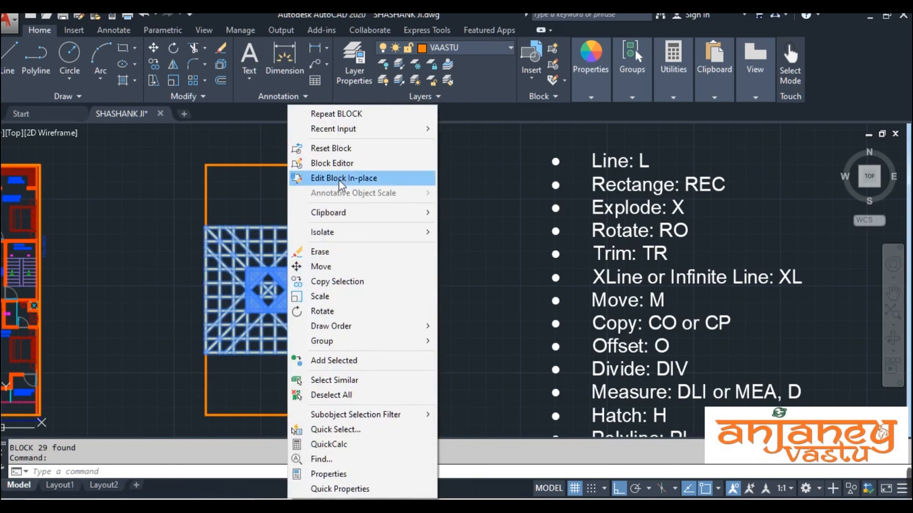
click(189, 256)
key(Escape)
key(Escape)
- Move the Vastu grid block onto the floor plan, from the empty rectangle's upper-right corner to the plan outline's upper-right corner
click(248, 252)
right_click(249, 252)
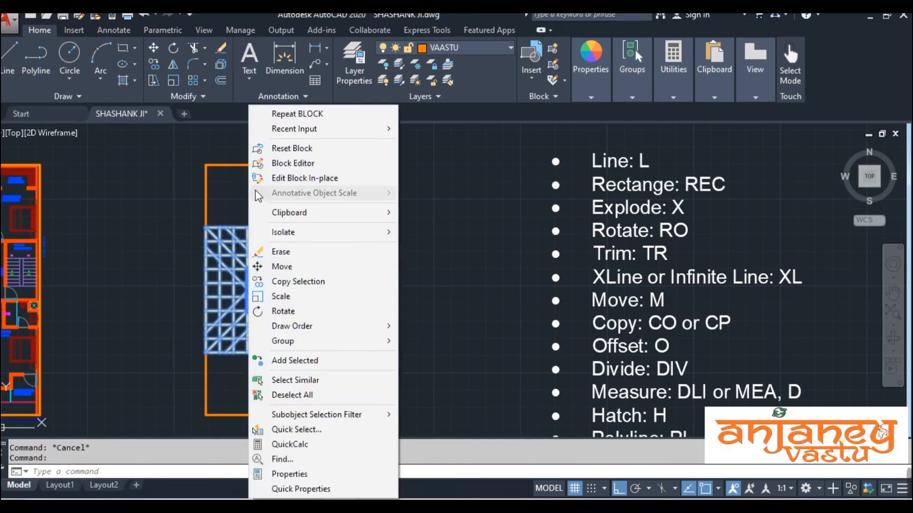
click(158, 289)
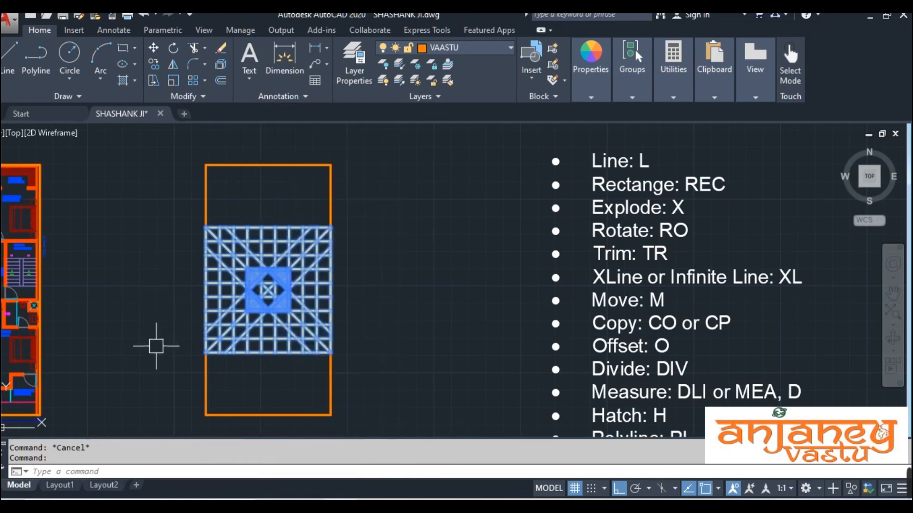
middle_drag(157, 346, 300, 330)
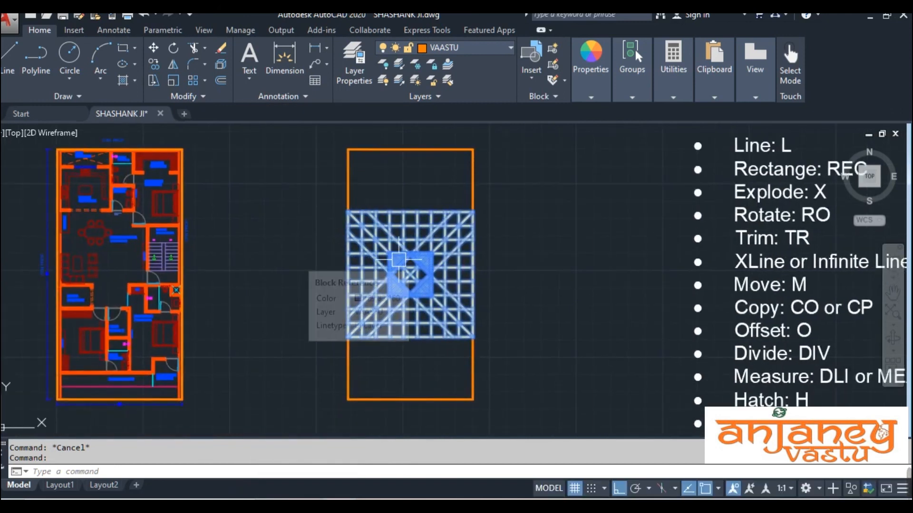
text(m)
key(Return)
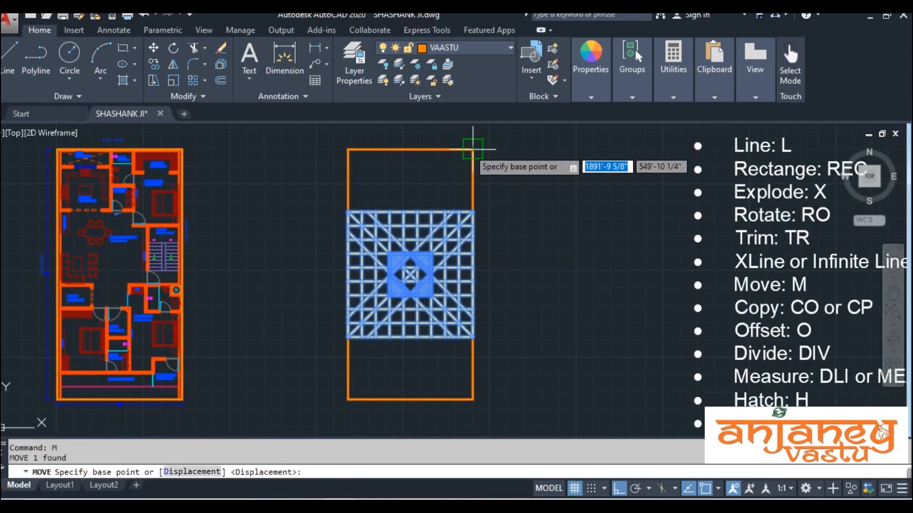
click(473, 149)
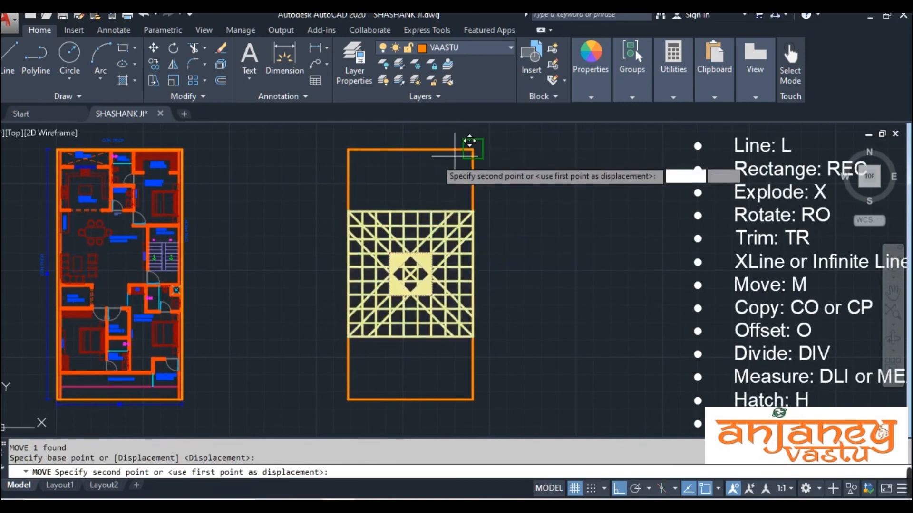
scroll(187, 141, up, 3)
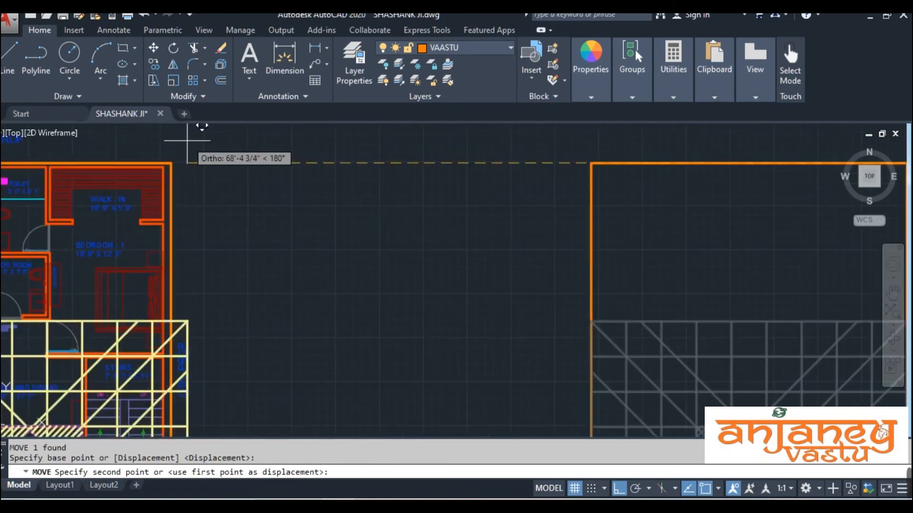
click(171, 163)
- Examine how the Vastu grid block and its hatched centre overlay the rooms of the floor plan
scroll(285, 204, down, 6)
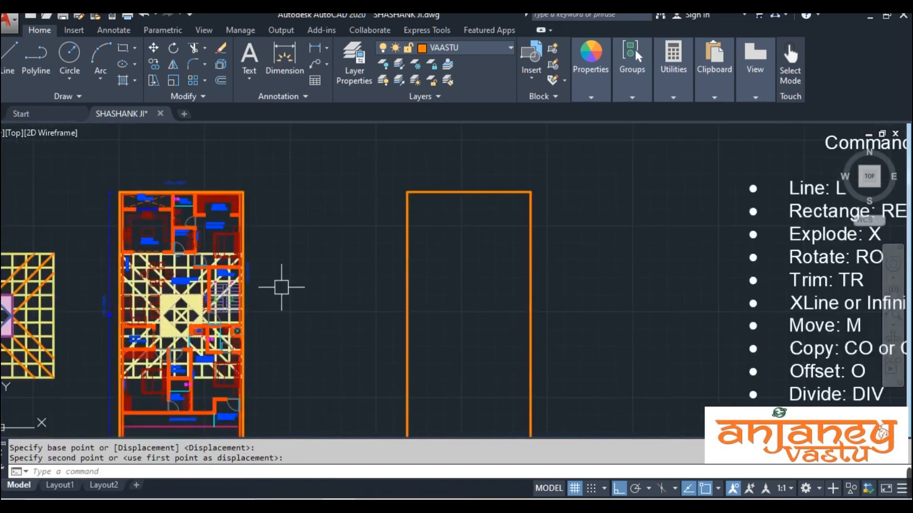
scroll(202, 283, up, 2)
scroll(202, 282, up, 3)
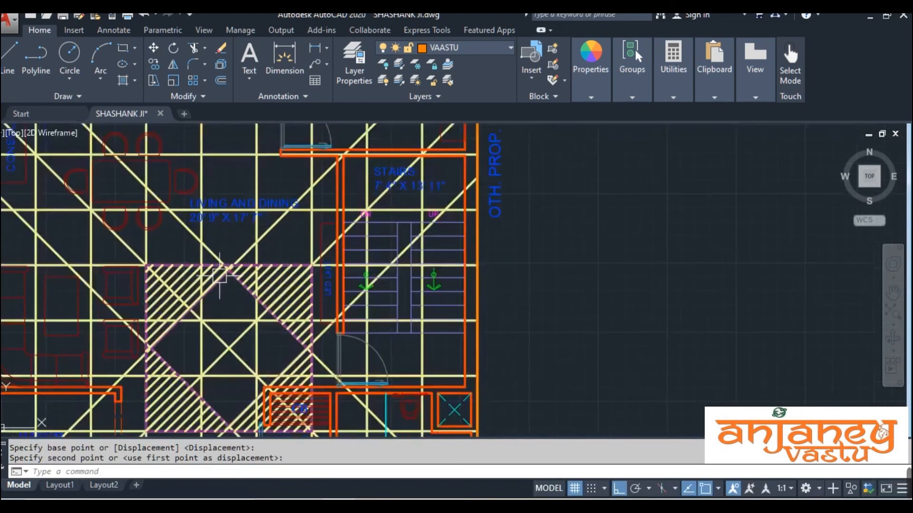
scroll(266, 268, down, 4)
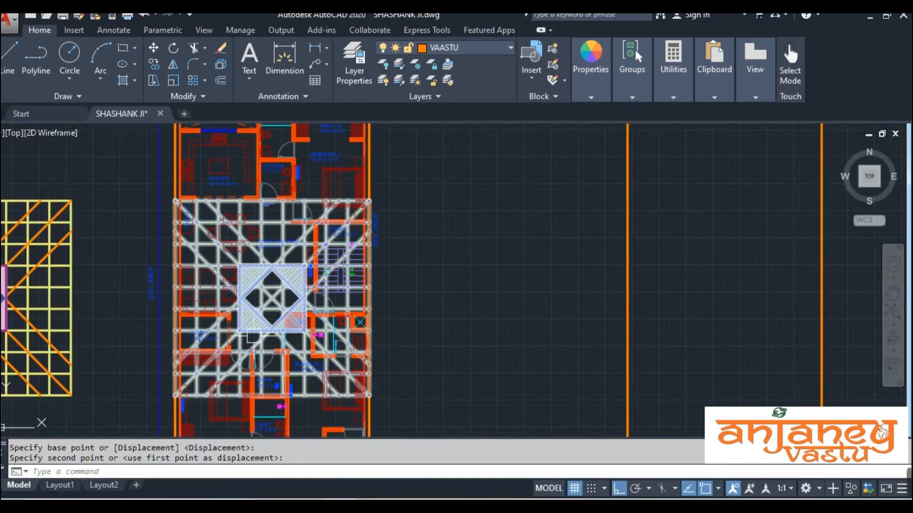
middle_drag(307, 336, 318, 299)
scroll(453, 341, down, 2)
middle_drag(458, 363, 329, 304)
scroll(335, 280, up, 2)
scroll(334, 281, down, 2)
scroll(383, 301, up, 2)
- Add a multiline text reading "Anjaney" in the empty area between the floor plan and the empty rectangle
text(t)
key(Return)
click(318, 241)
click(457, 347)
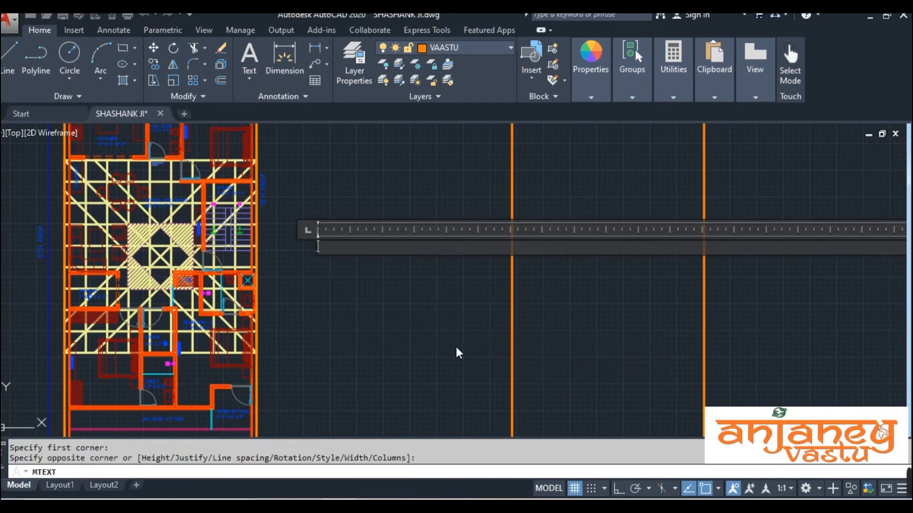
text(Anjaney)
- Make the whole Anjaney text italic and underlined in Arial, and finish editing it
key(ctrl+a)
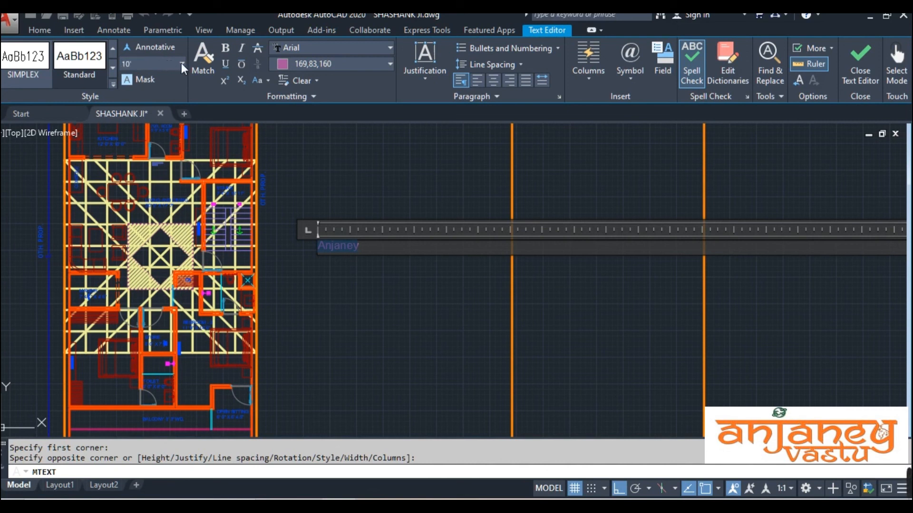
click(392, 44)
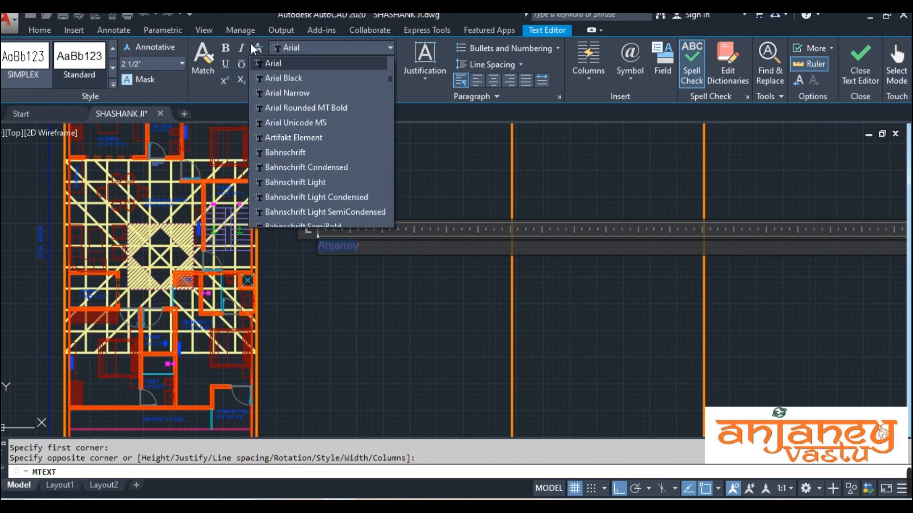
click(226, 46)
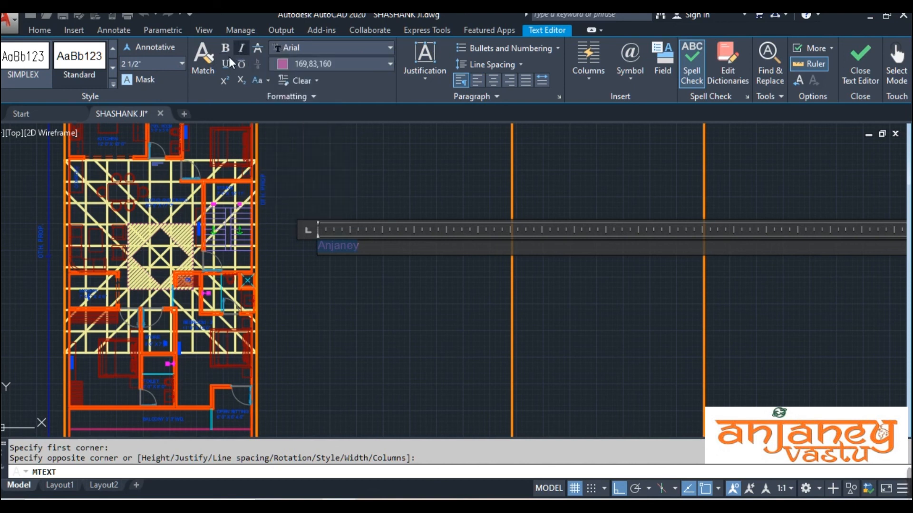
click(229, 58)
click(400, 164)
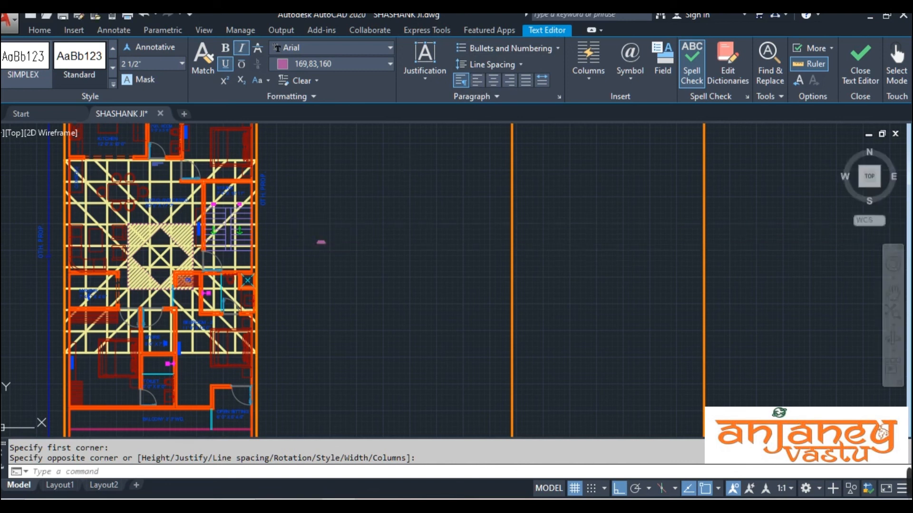
scroll(323, 239, up, 5)
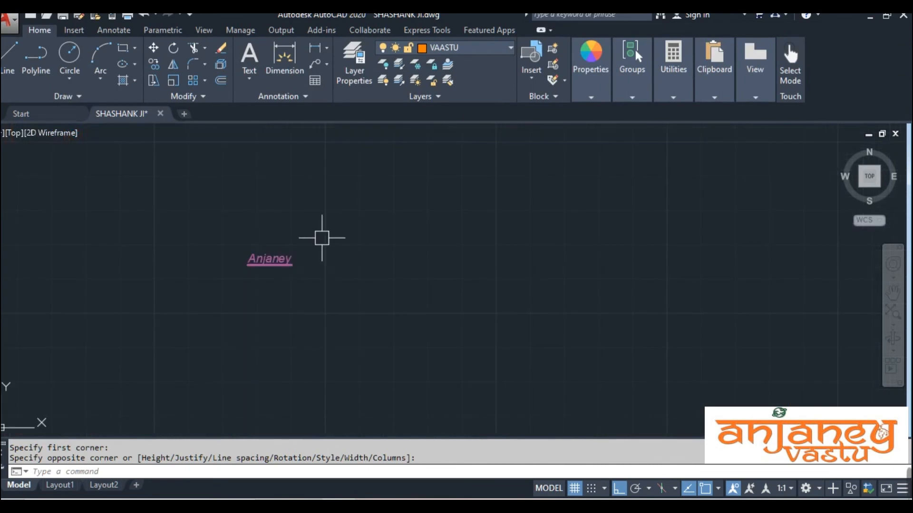
scroll(290, 274, up, 2)
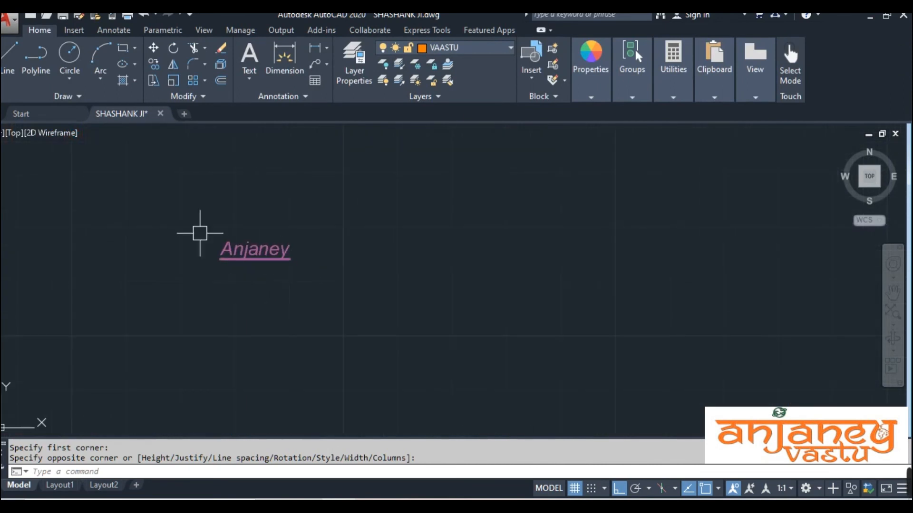
- Examine the placed Anjaney text and the complete layout with its title and list of command shortcuts
click(265, 258)
scroll(274, 258, down, 4)
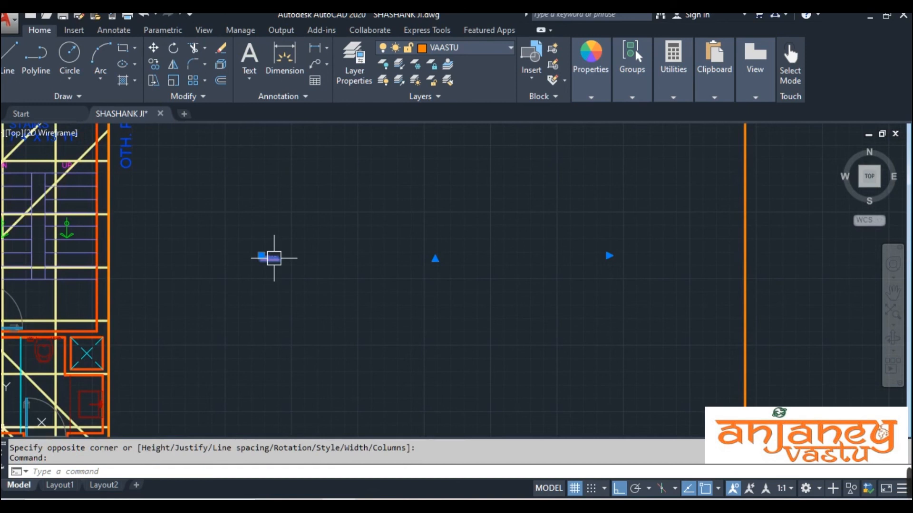
scroll(309, 203, down, 3)
scroll(296, 310, down, 4)
key(Escape)
mouse_move(306, 320)
middle_down()
mouse_move(275, 324)
mouse_move(239, 306)
middle_up()
scroll(239, 307, down, 3)
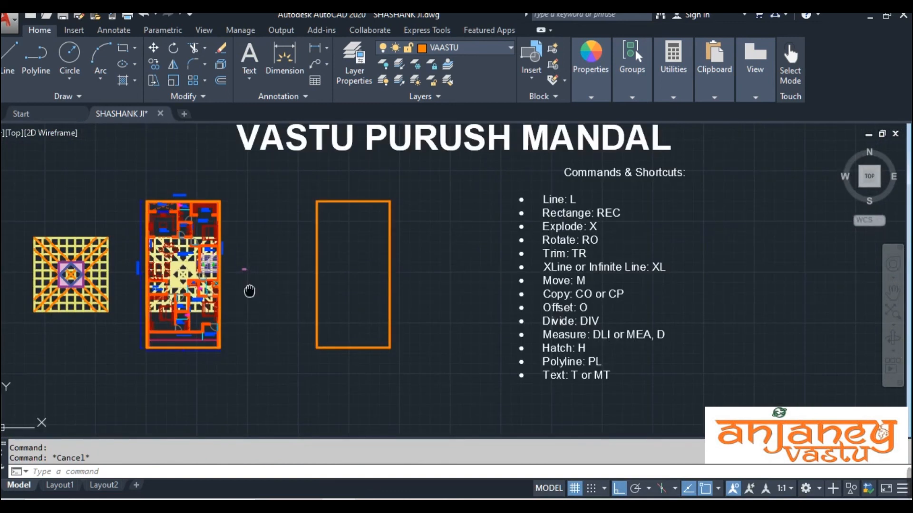
middle_drag(250, 292, 258, 325)
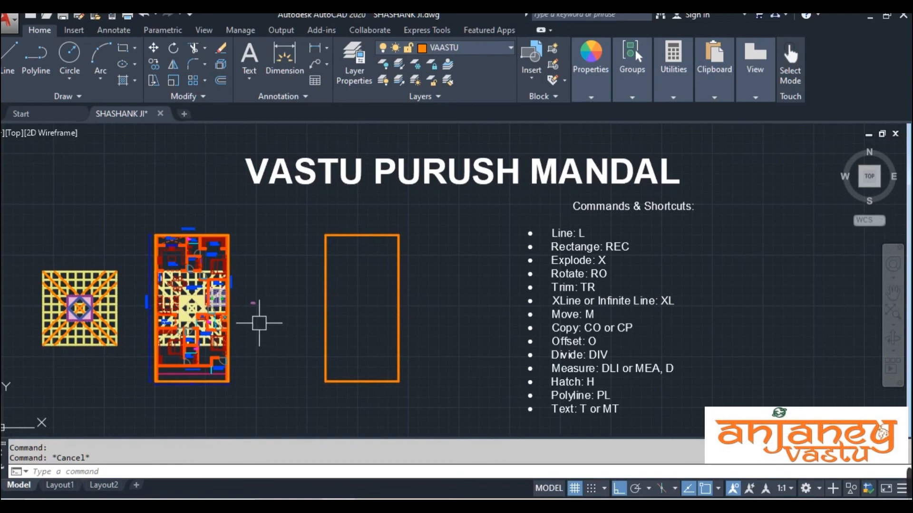
mouse_move(908, 474)
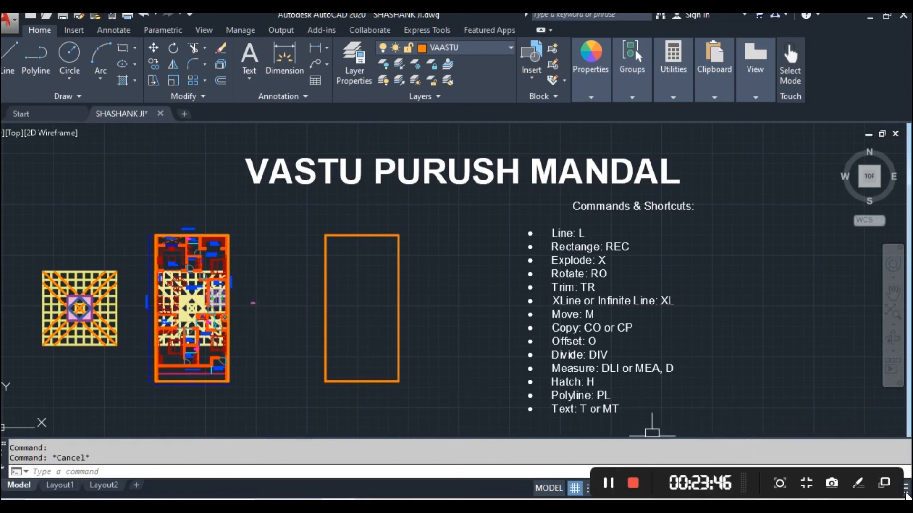